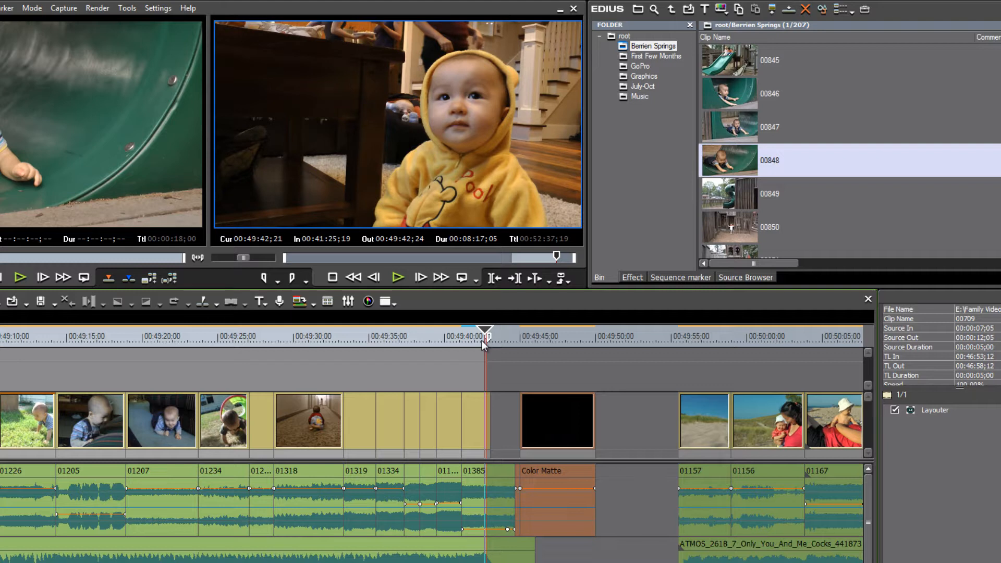
# Step the playhead one frame, zoom into the timeline and switch the editing mode to Overwrite Mode
pyautogui.press('Right')
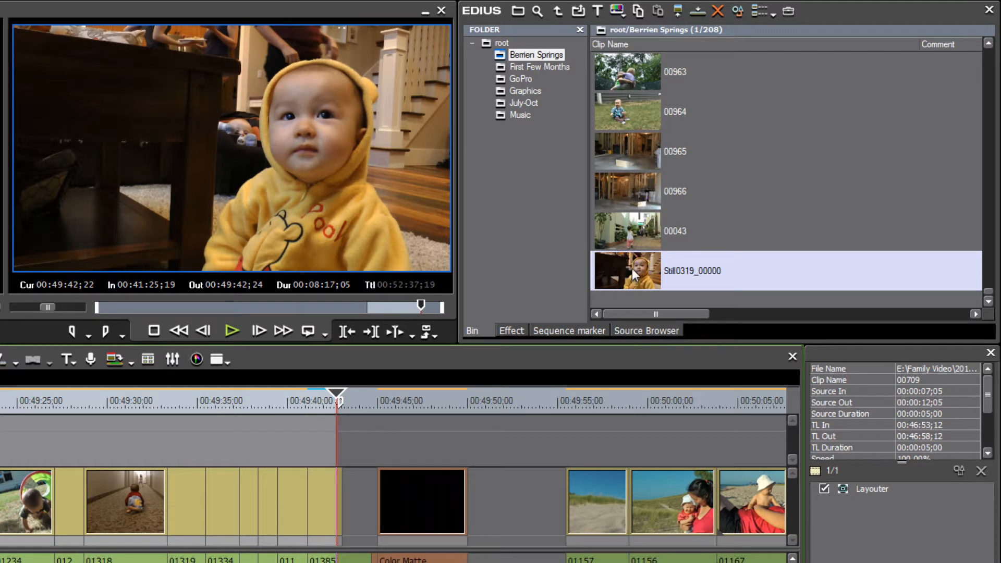
pyautogui.press('ctrl+KP_Add')
pyautogui.press('ctrl+KP_Add')
pyautogui.press('ctrl+KP_Add')
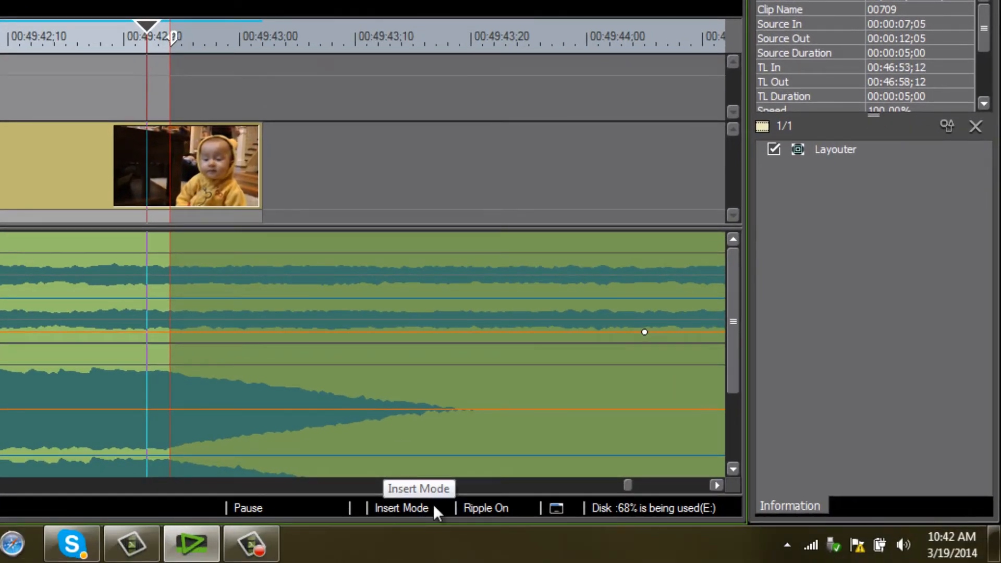
pyautogui.press('Insert')
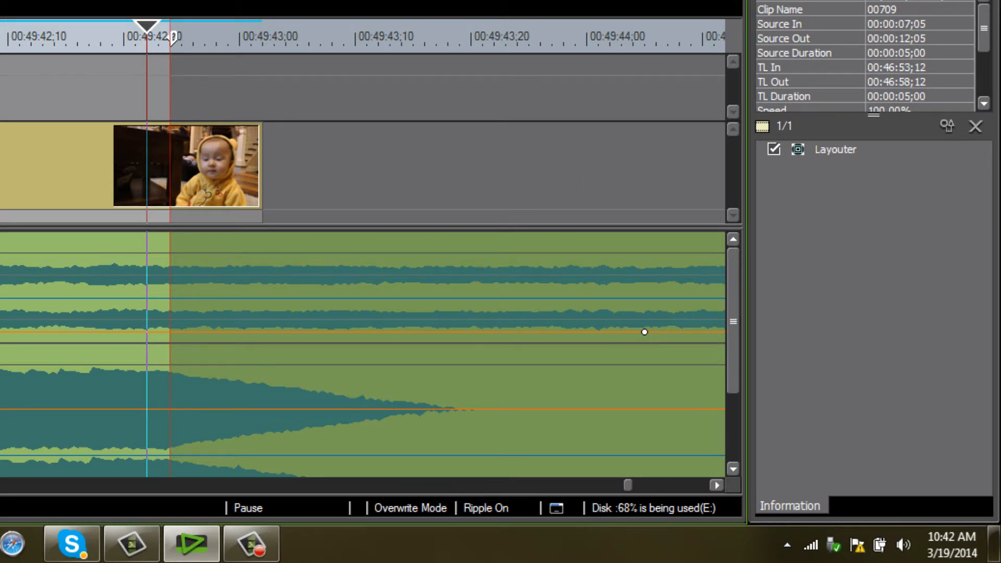
# Move the Still0319_00000 still clip so it starts at the playhead on the video track
pyautogui.moveTo(330, 64); pyautogui.dragTo(148, 155)
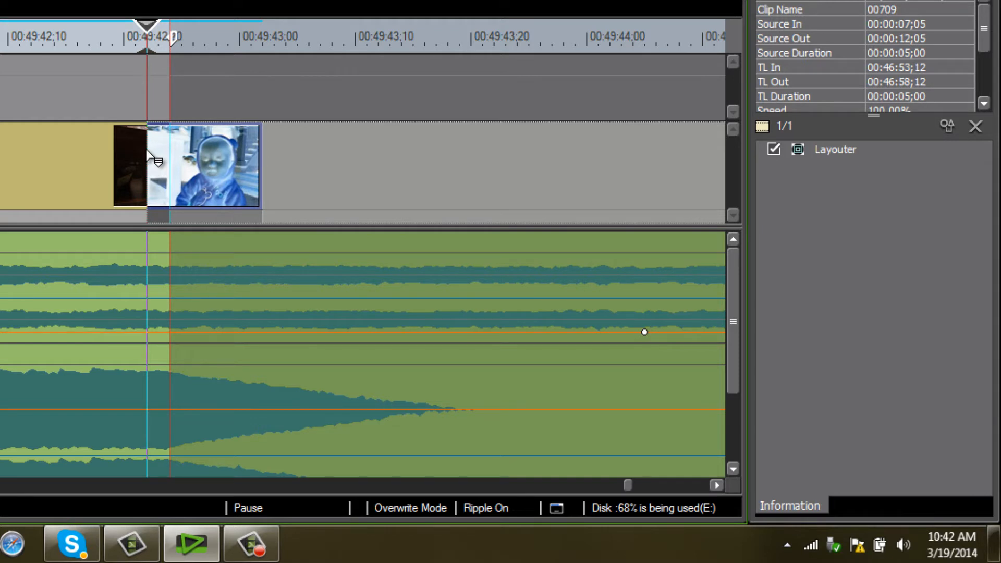
pyautogui.moveTo(147, 155); pyautogui.dragTo(147, 155)
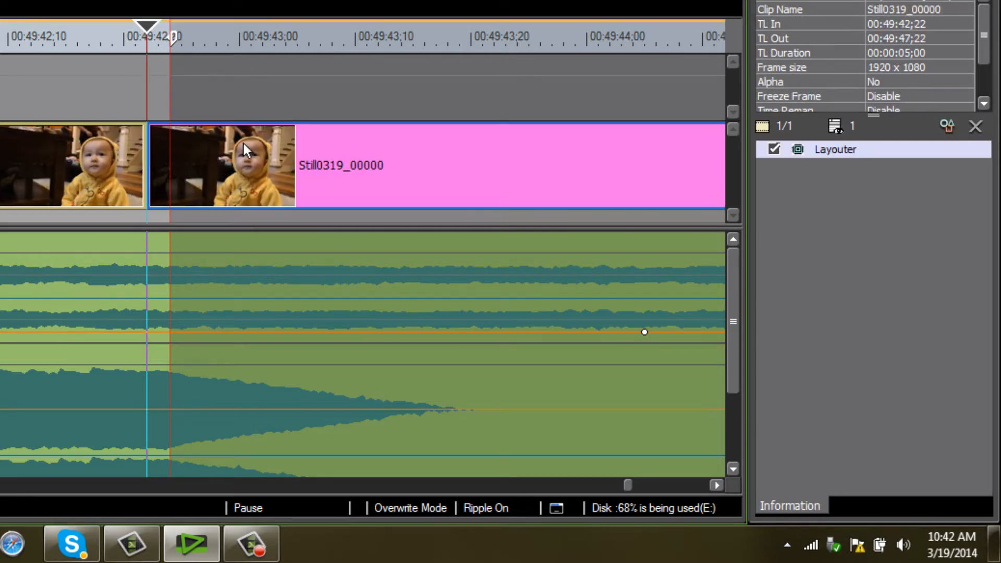
pyautogui.click(6, 50)
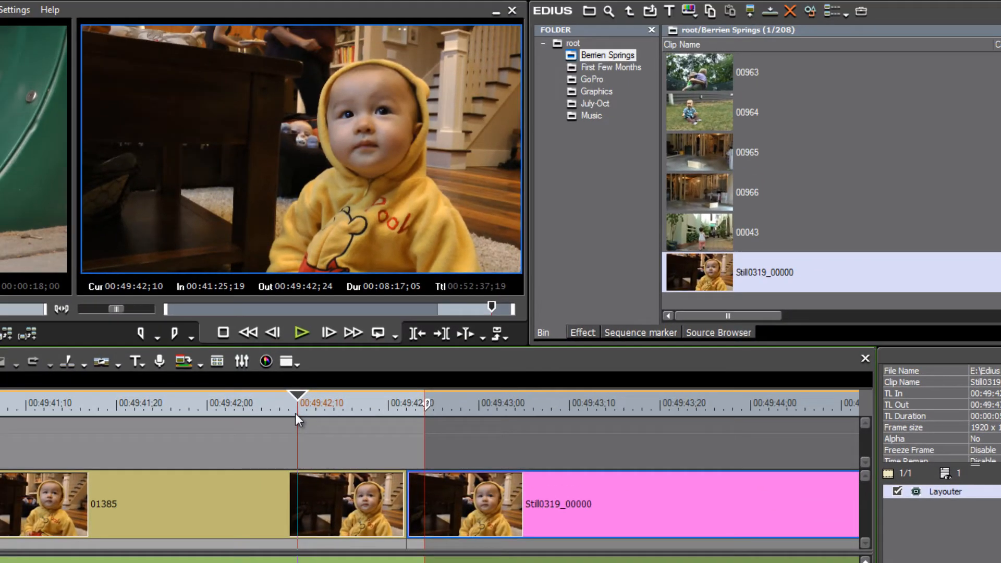
# Play back the cut from the video clip into the still image and open the still clip's properties
pyautogui.moveTo(295, 413); pyautogui.dragTo(280, 418)
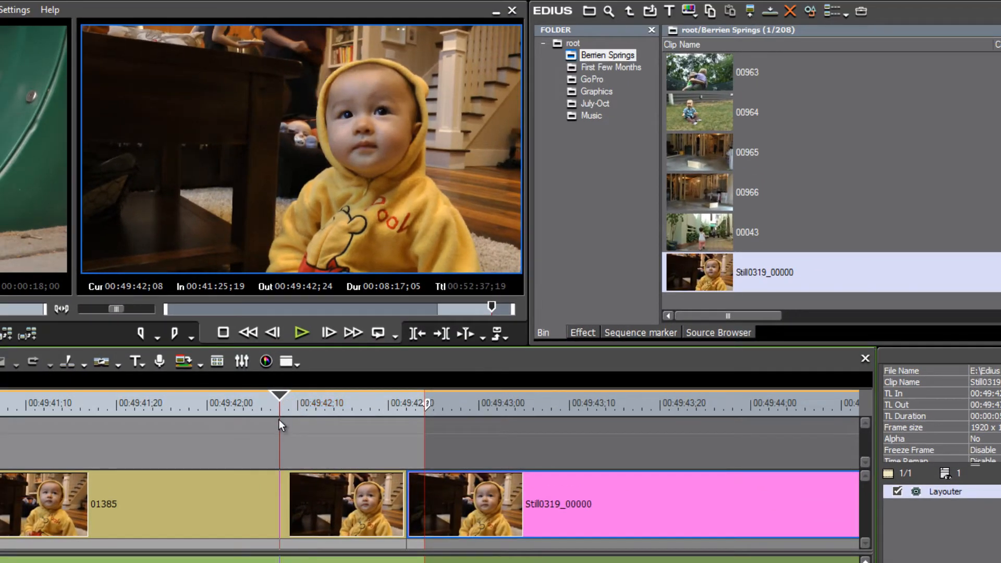
pyautogui.press('space')
pyautogui.press('space')
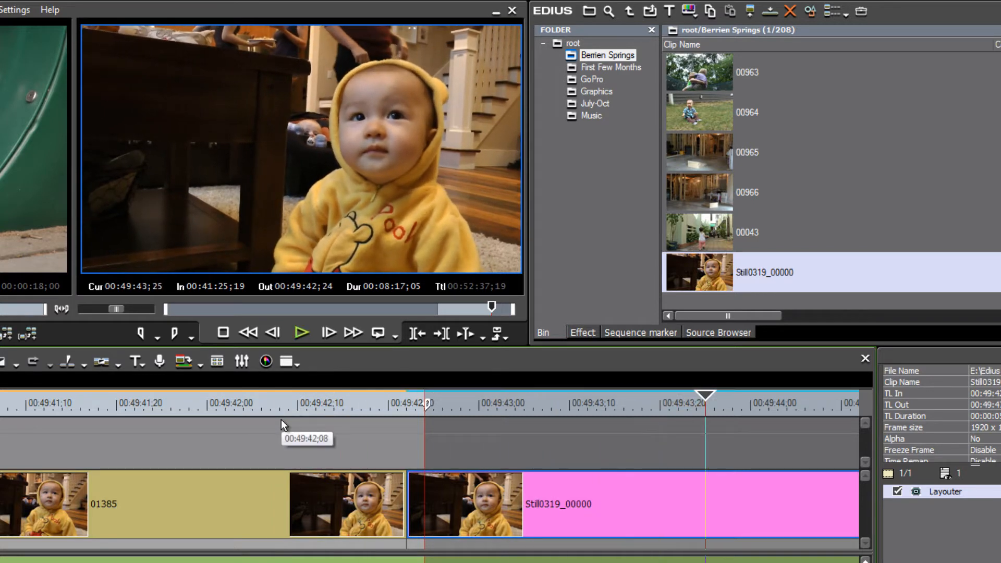
pyautogui.moveTo(703, 412); pyautogui.dragTo(424, 426)
pyautogui.press('space')
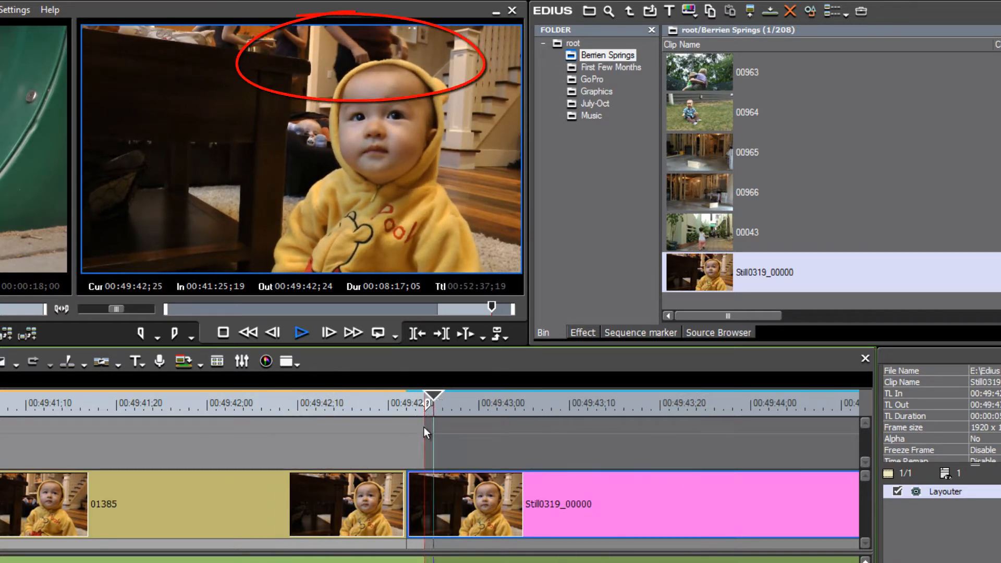
pyautogui.press('space')
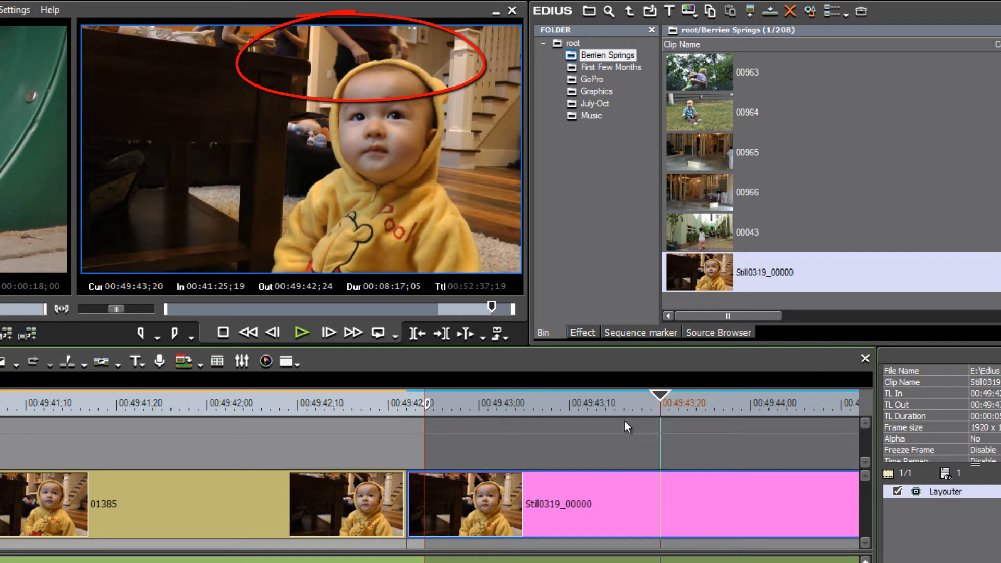
pyautogui.rightClick(703, 271)
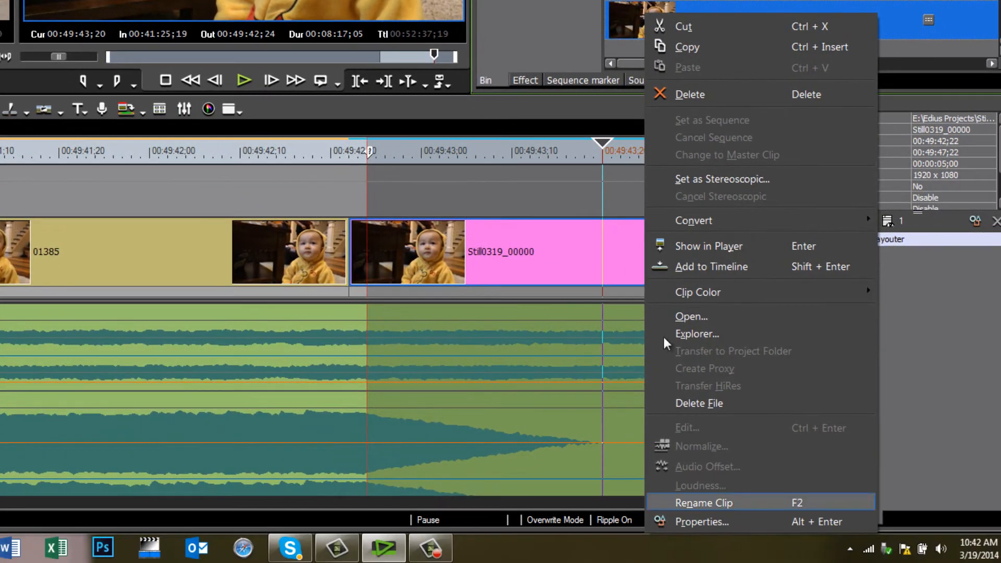
pyautogui.click(701, 521)
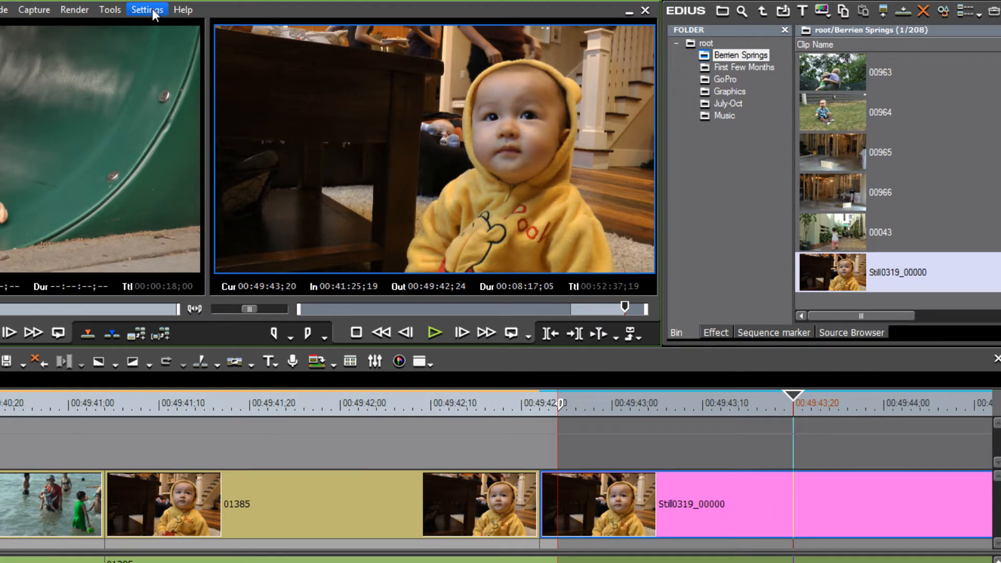
# In System Settings, set the Still Image capture field to Upper Field and the file type to TIFF Files (*.tif)
pyautogui.click(152, 8)
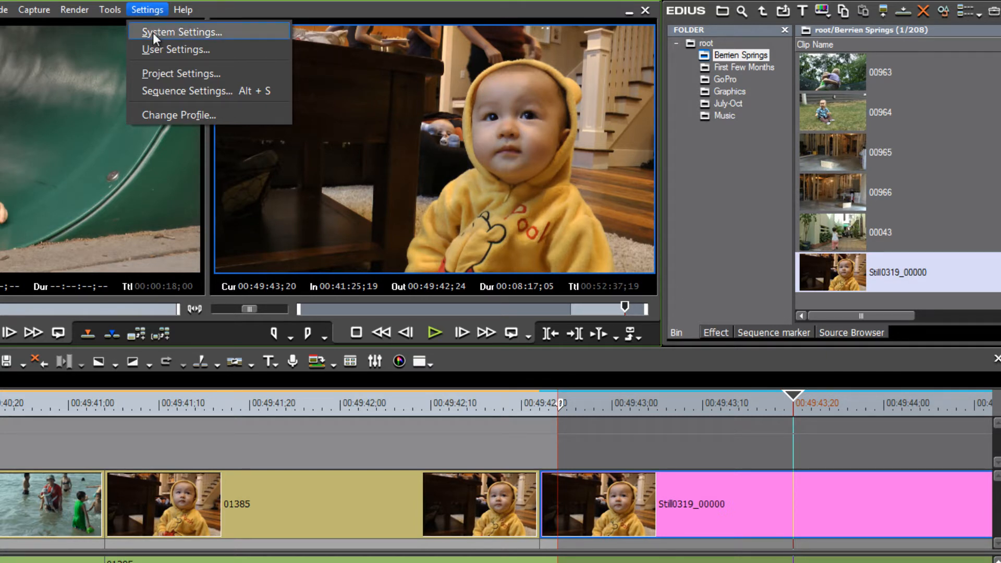
pyautogui.click(152, 32)
pyautogui.click(81, 219)
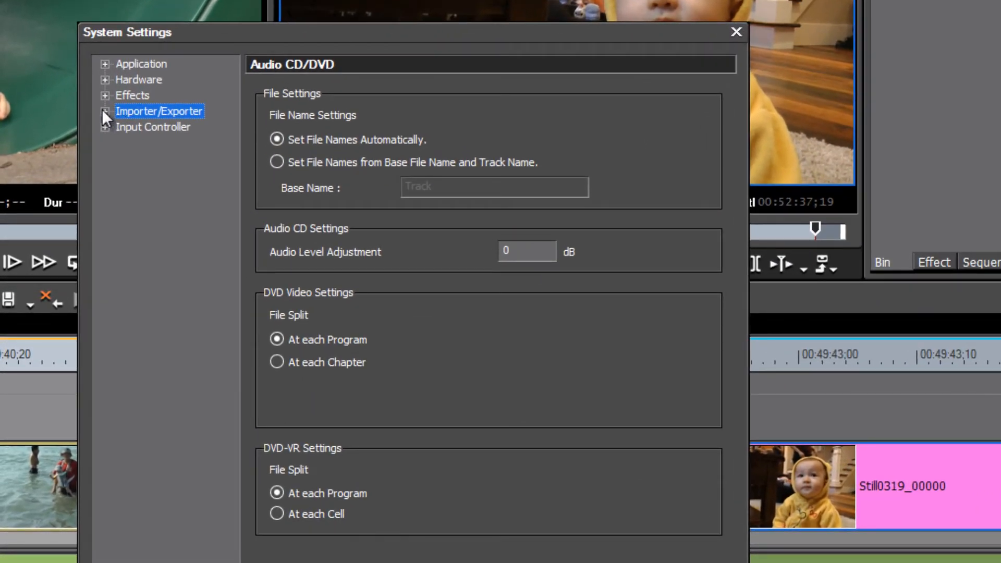
pyautogui.click(103, 111)
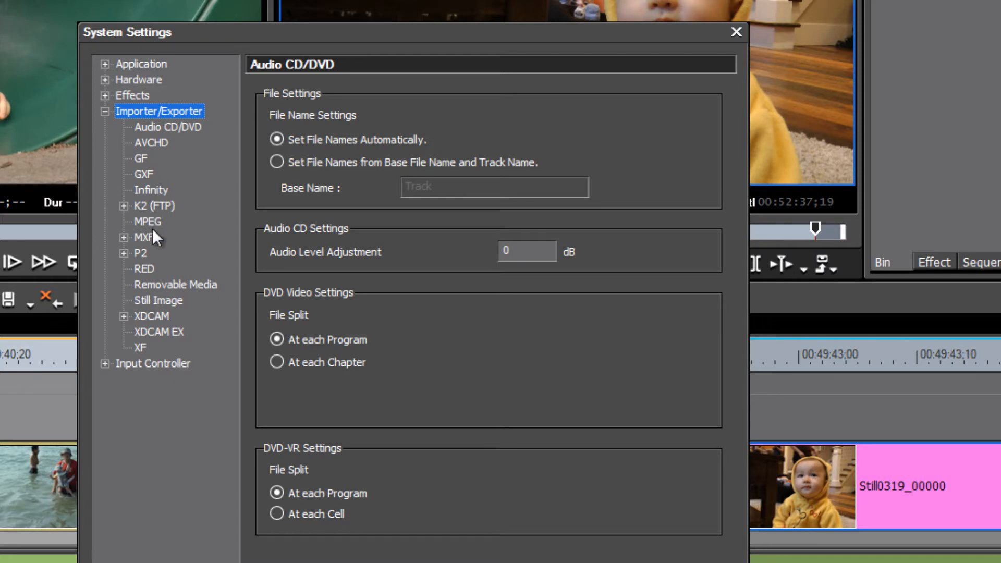
pyautogui.click(153, 302)
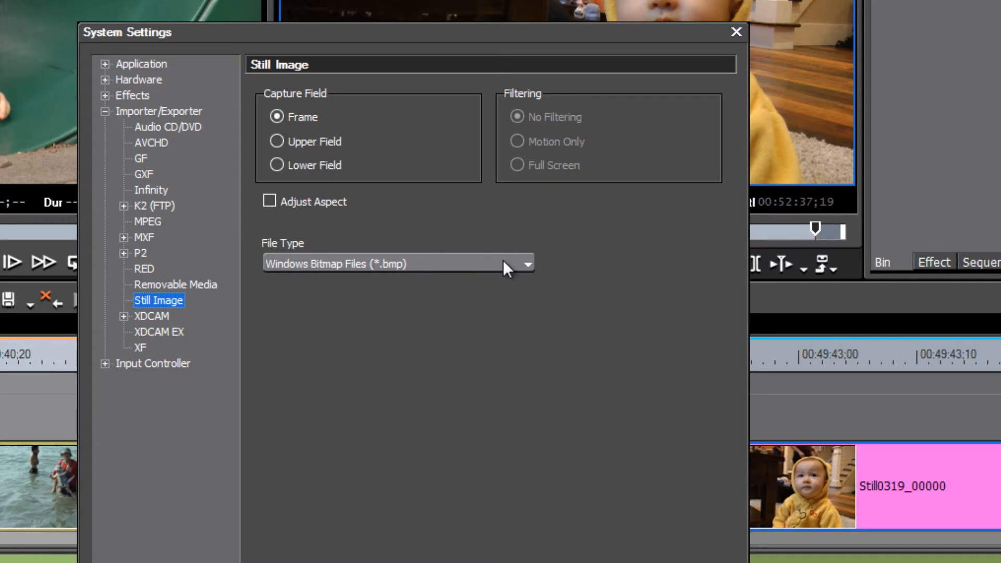
pyautogui.click(276, 141)
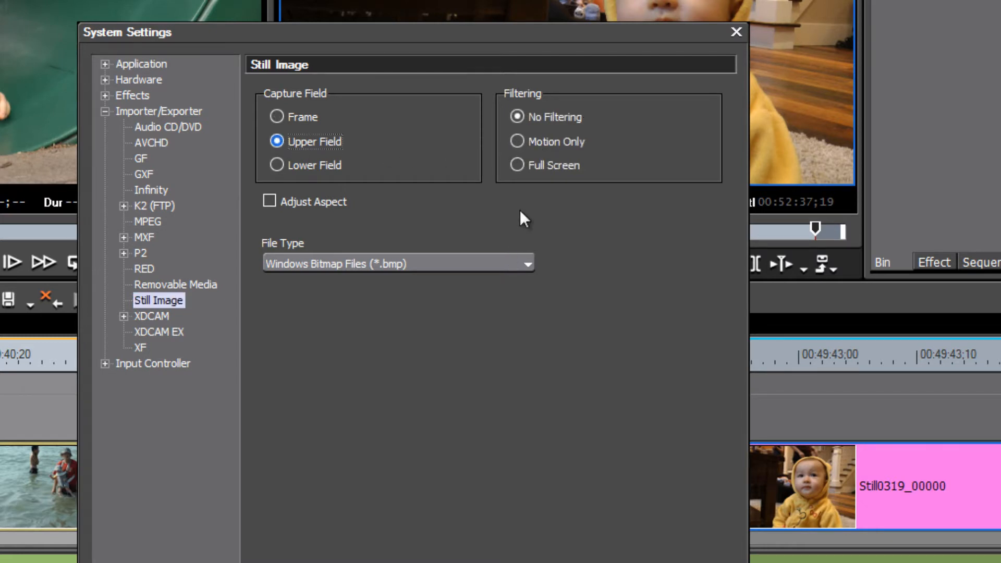
pyautogui.click(526, 264)
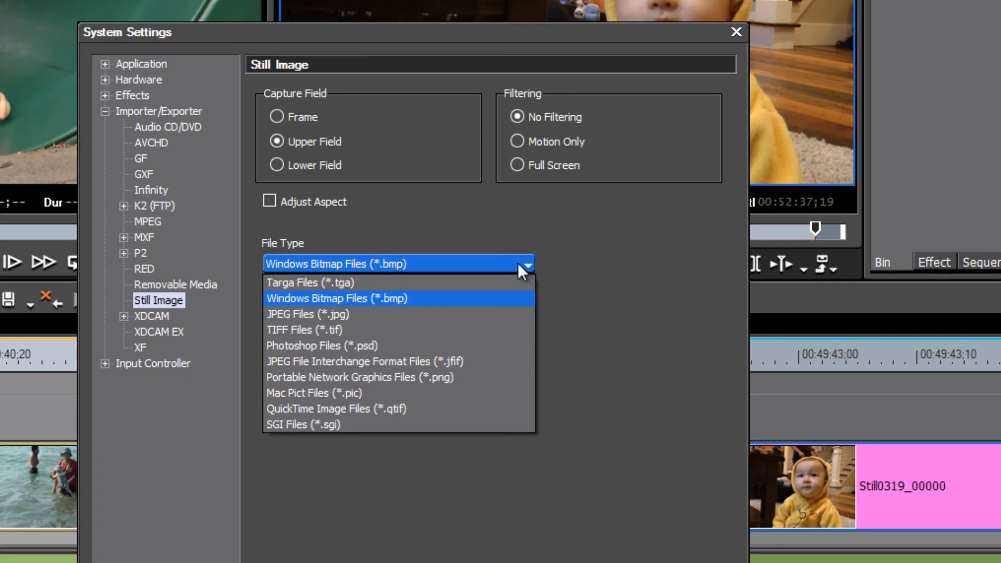
pyautogui.click(447, 342)
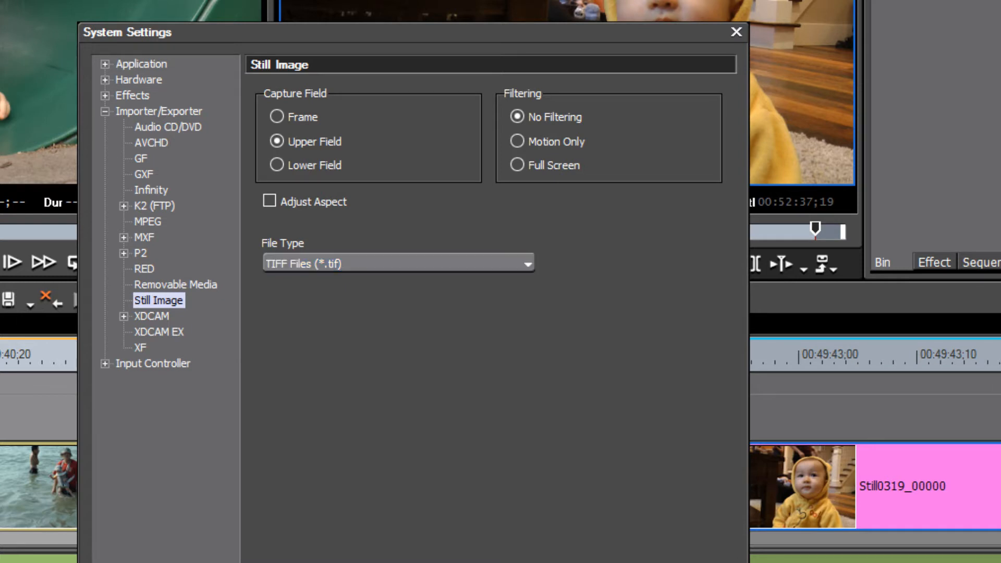
pyautogui.press('Return')
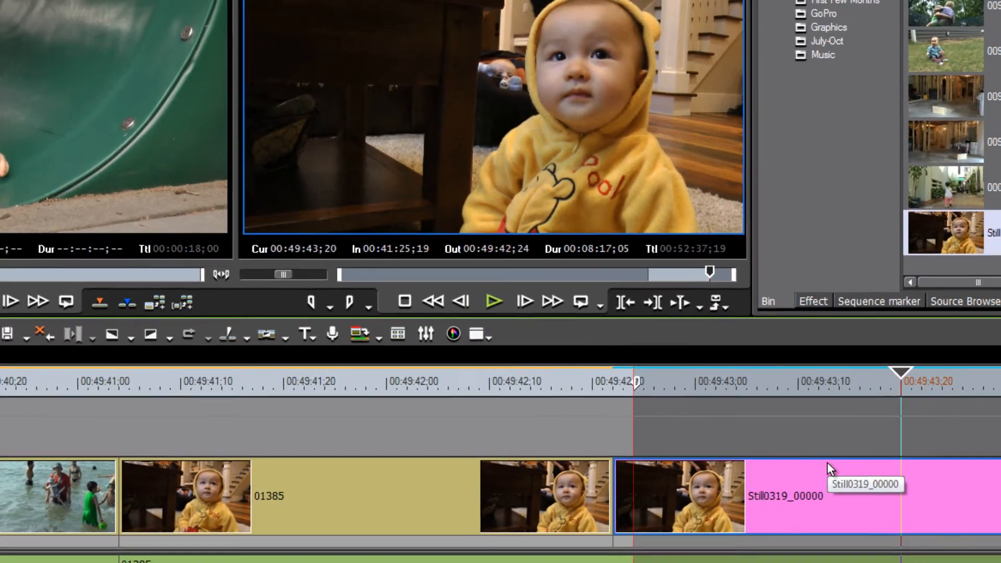
# Delete the still image clip from the timeline
pyautogui.press('Delete')
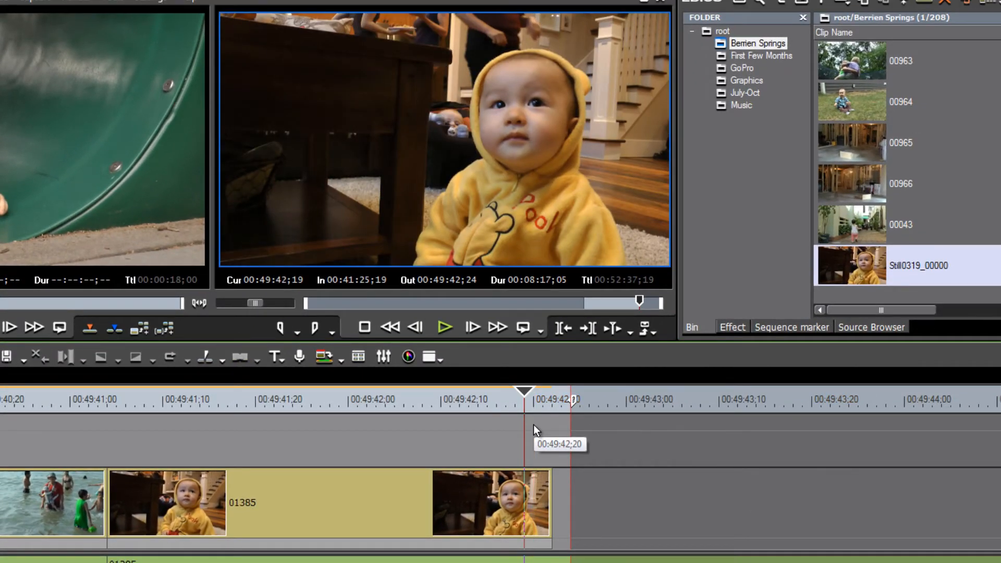
# Step the playhead onto the clip's last frame and create a still image from it
pyautogui.press('Left')
pyautogui.press('Left')
pyautogui.press('Right')
pyautogui.press('Right')
pyautogui.press('Right')
pyautogui.press('Right')
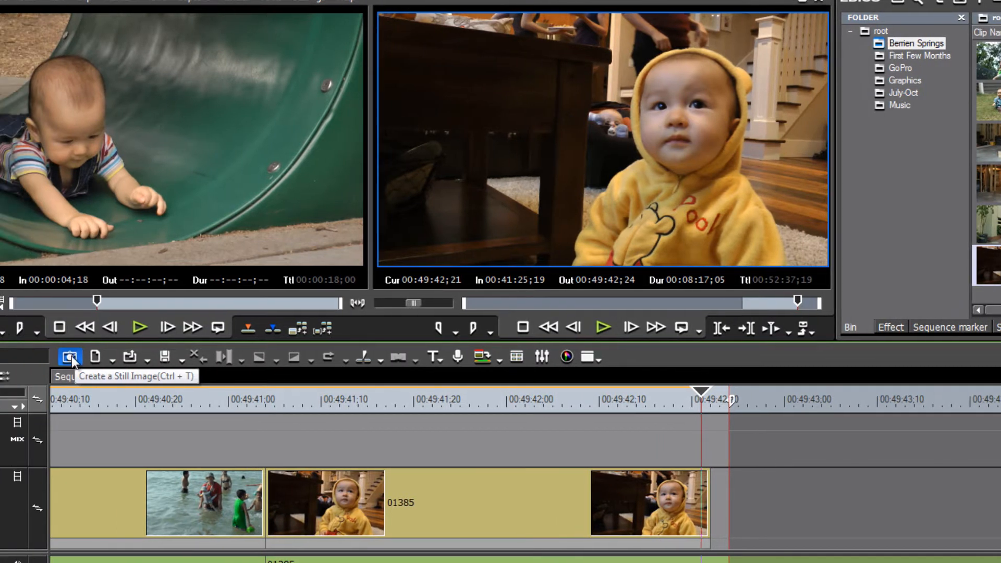
pyautogui.click(70, 357)
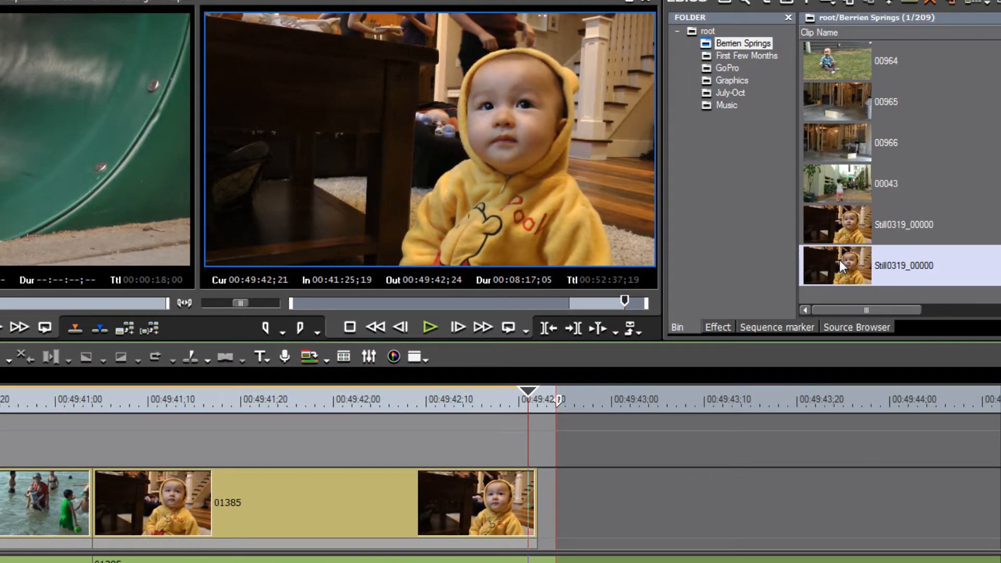
# Place the new still image on the video track right after the clip and play through the cut
pyautogui.moveTo(840, 261); pyautogui.dragTo(529, 500)
pyautogui.moveTo(526, 396); pyautogui.dragTo(303, 406)
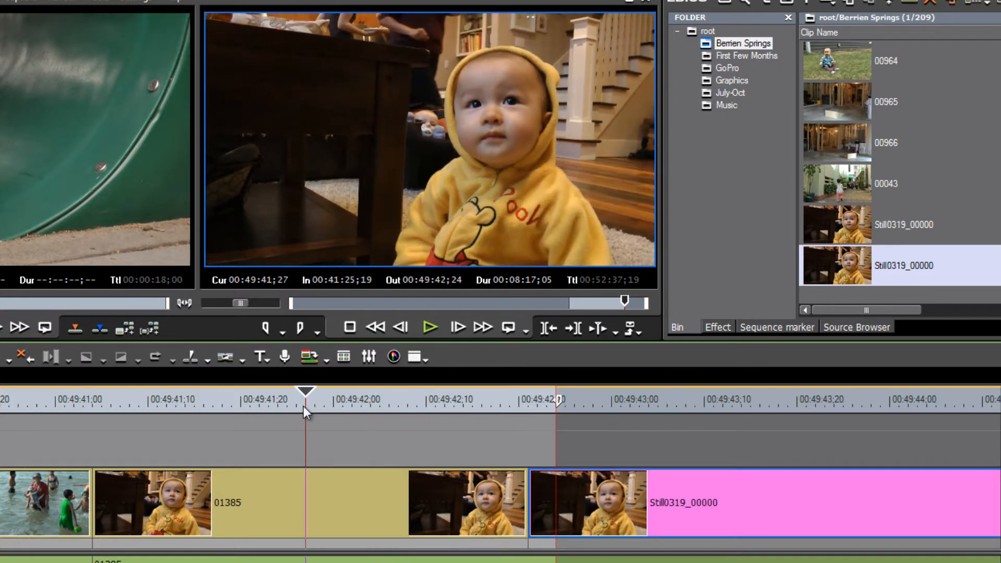
pyautogui.press('space')
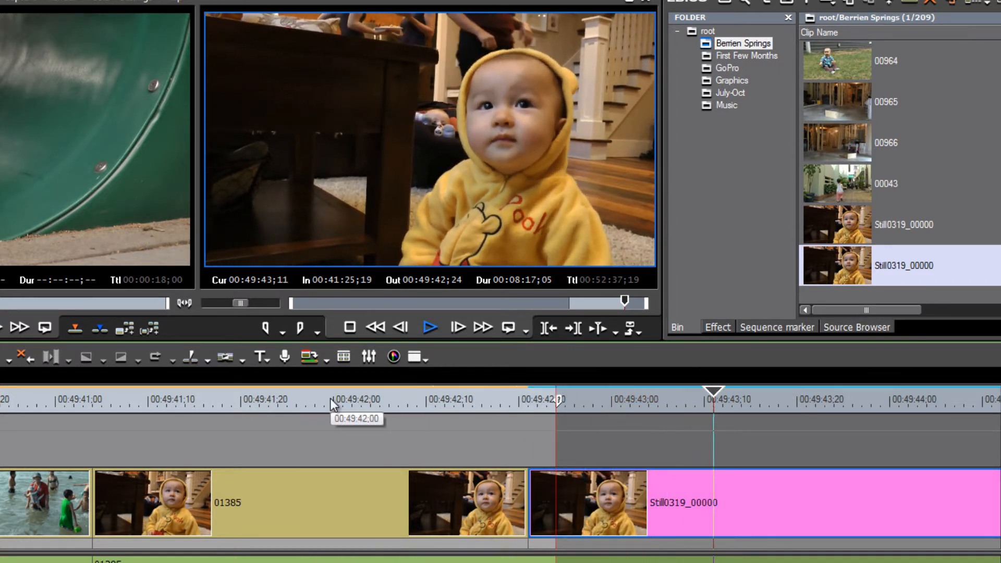
pyautogui.click(602, 404)
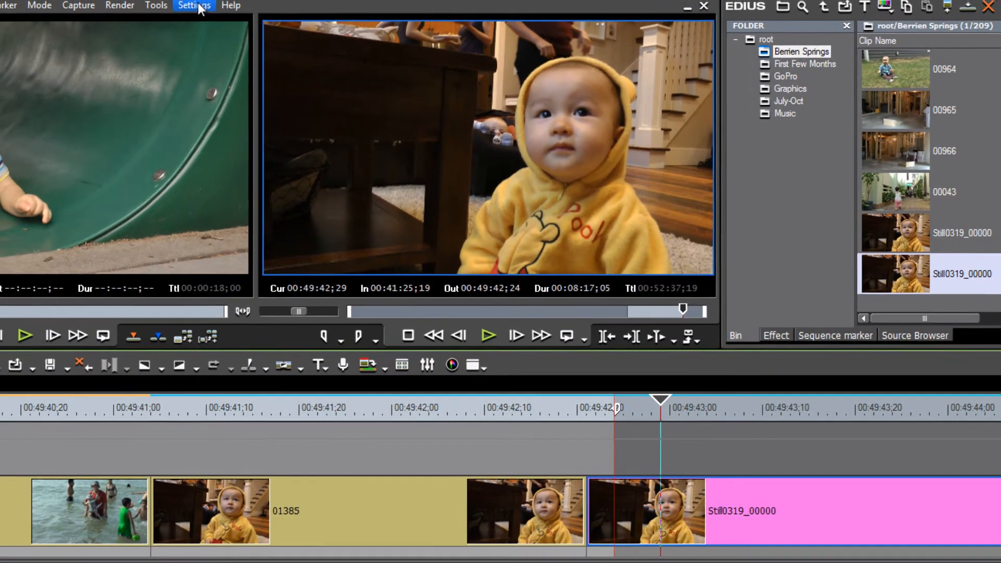
# Set the Still Image file type to TIFF Files (*.tif) in System Settings again
pyautogui.click(230, 12)
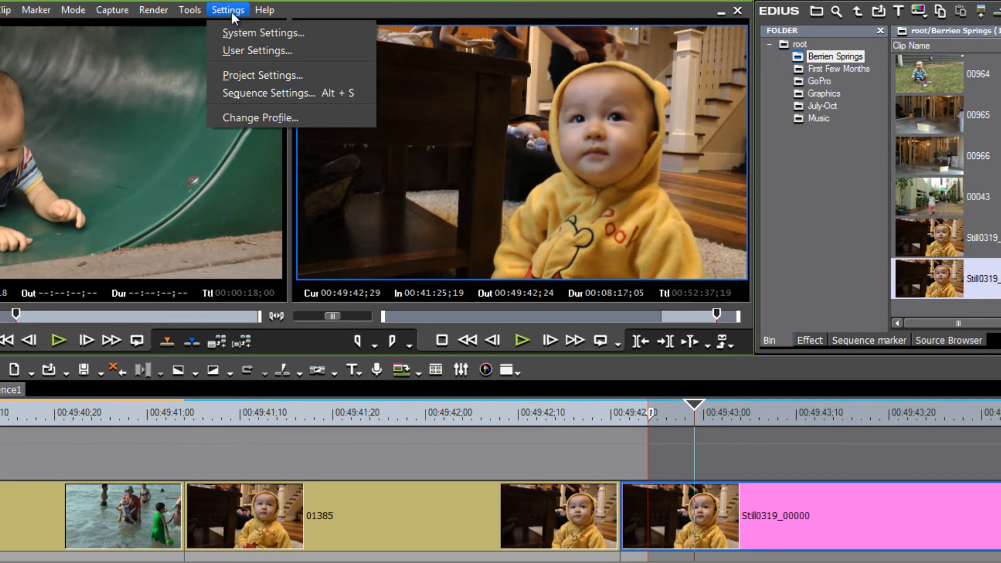
pyautogui.click(243, 34)
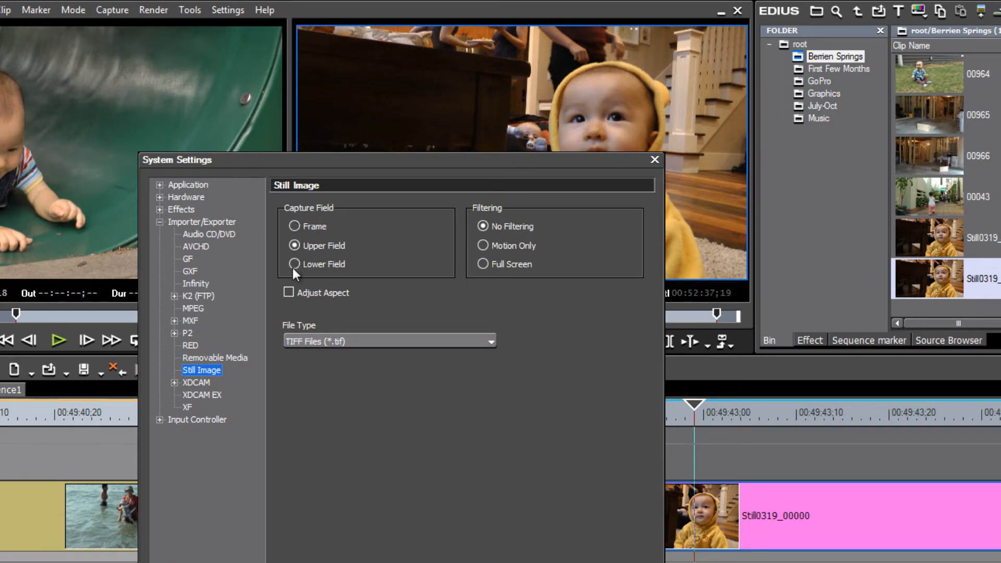
pyautogui.click(487, 342)
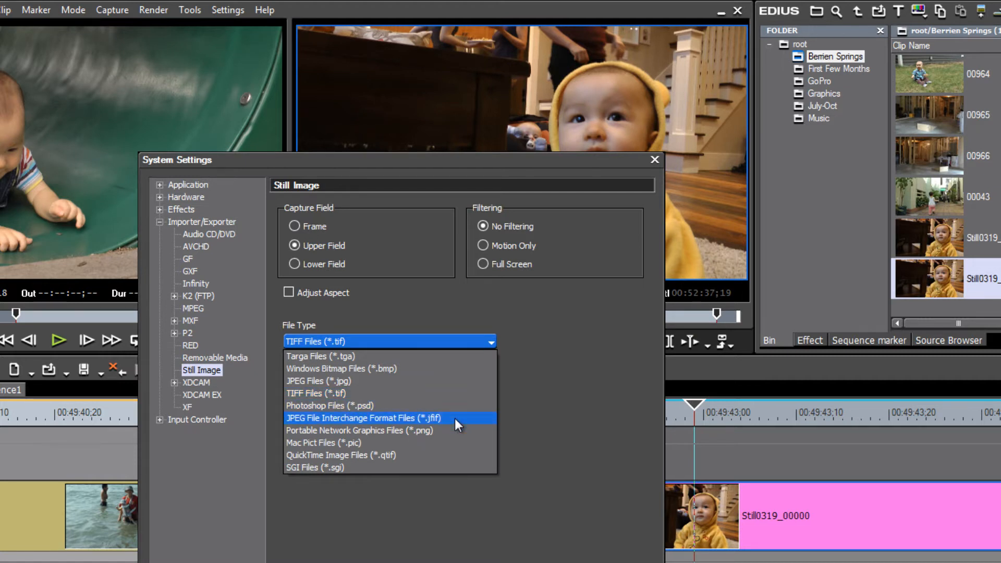
pyautogui.click(406, 393)
pyautogui.press('Return')
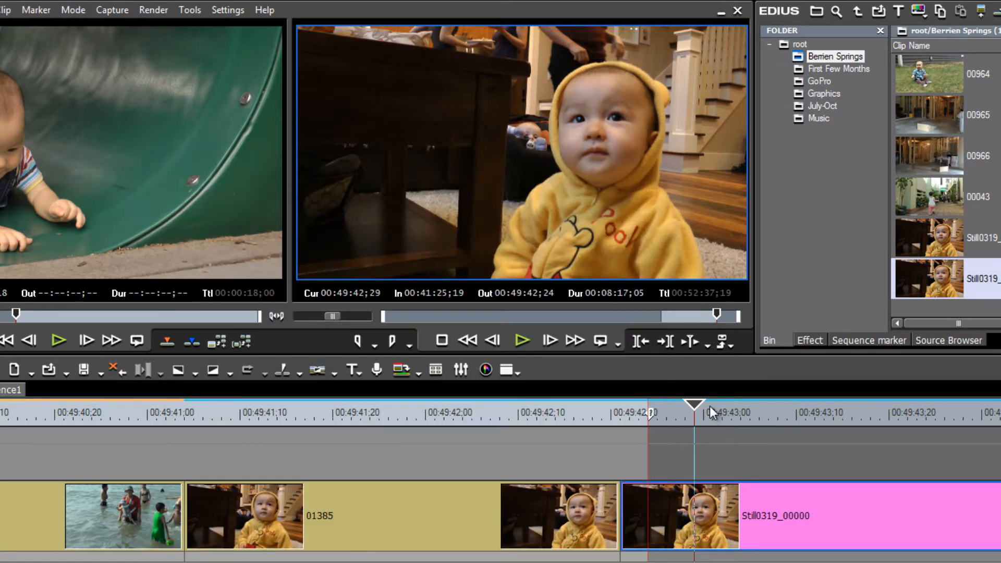
# Place the playhead on the still image clip and open the Quick Titler to add a title
pyautogui.moveTo(697, 402); pyautogui.dragTo(729, 424)
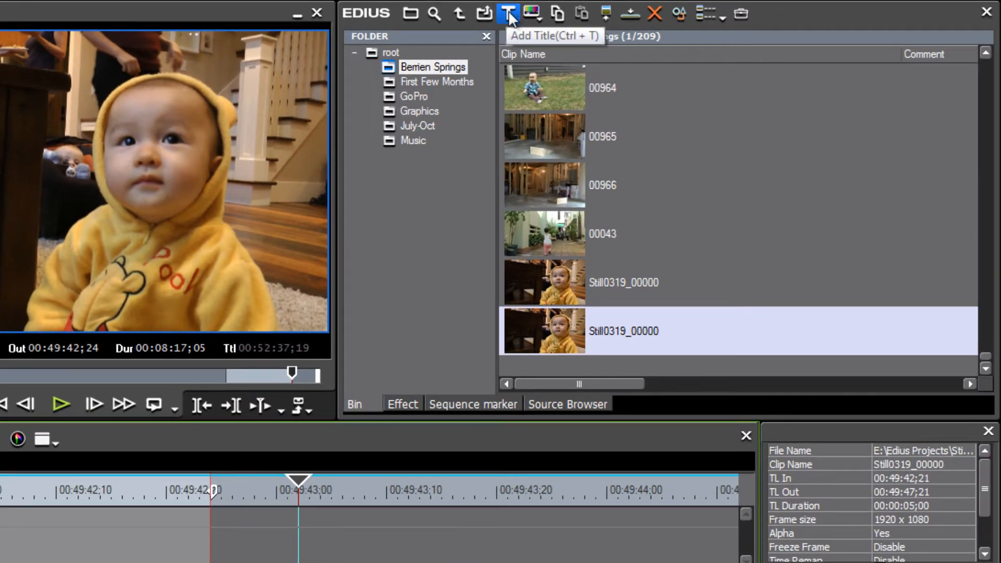
pyautogui.click(507, 14)
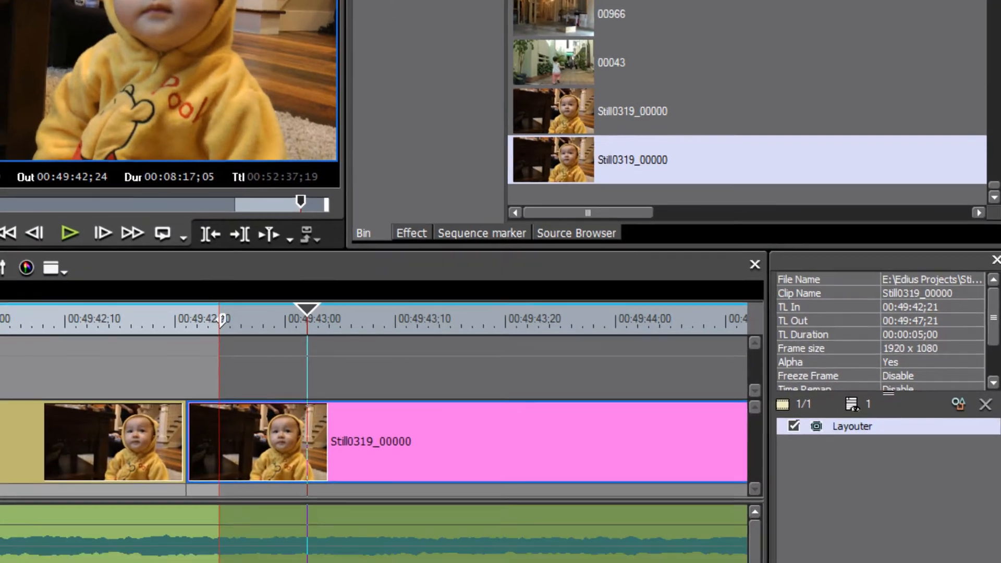
pyautogui.moveTo(366, 552)
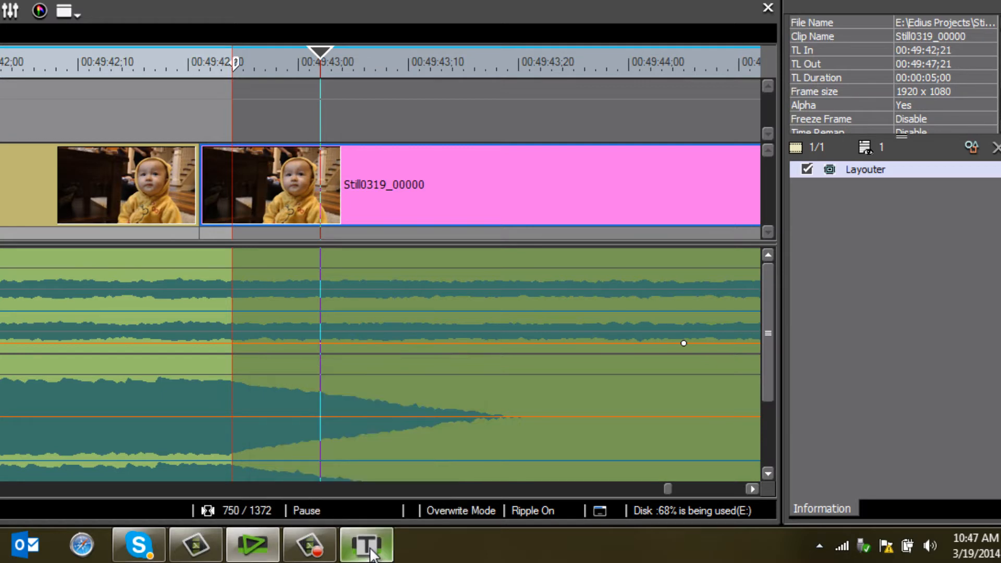
pyautogui.click(371, 553)
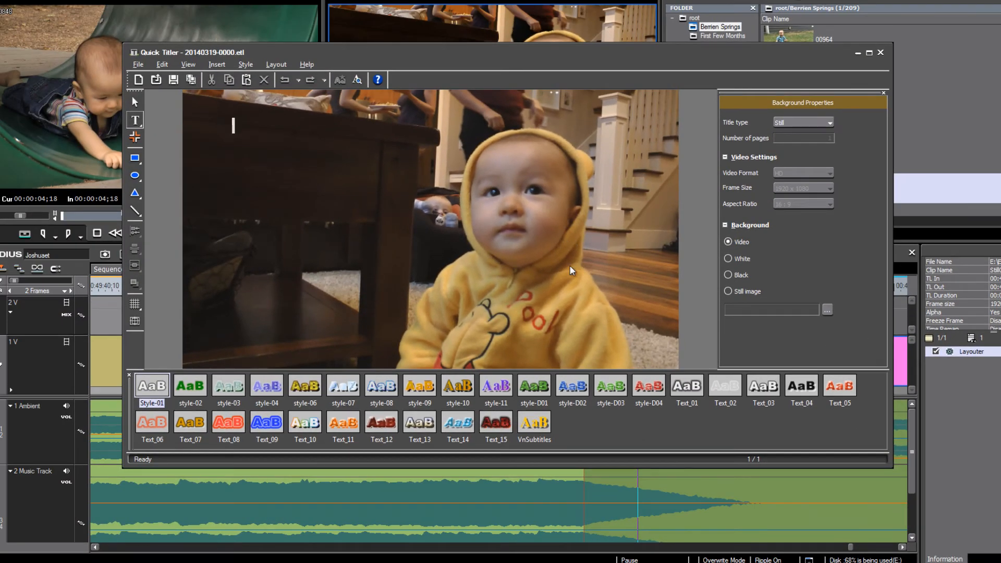
# Scrub the timeline to check that the titler background follows the playhead, then return to the still image
pyautogui.moveTo(507, 58); pyautogui.dragTo(442, 36)
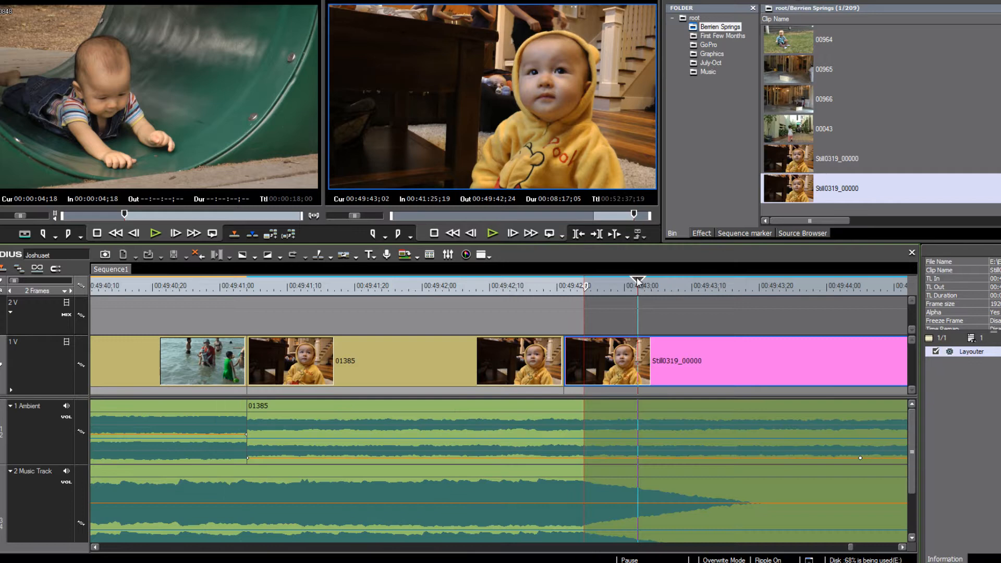
pyautogui.moveTo(637, 282); pyautogui.dragTo(195, 321)
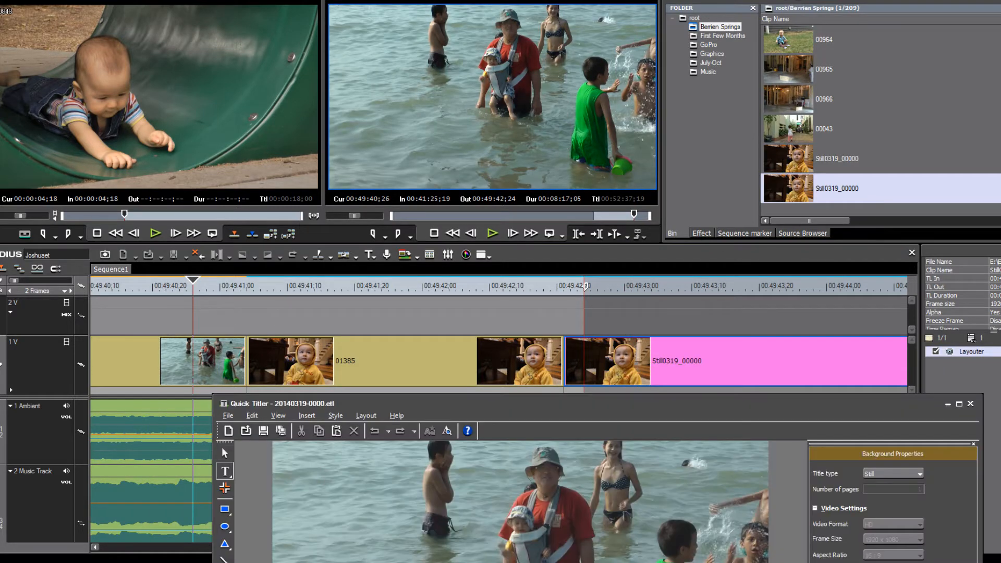
pyautogui.moveTo(693, 407); pyautogui.dragTo(716, 103)
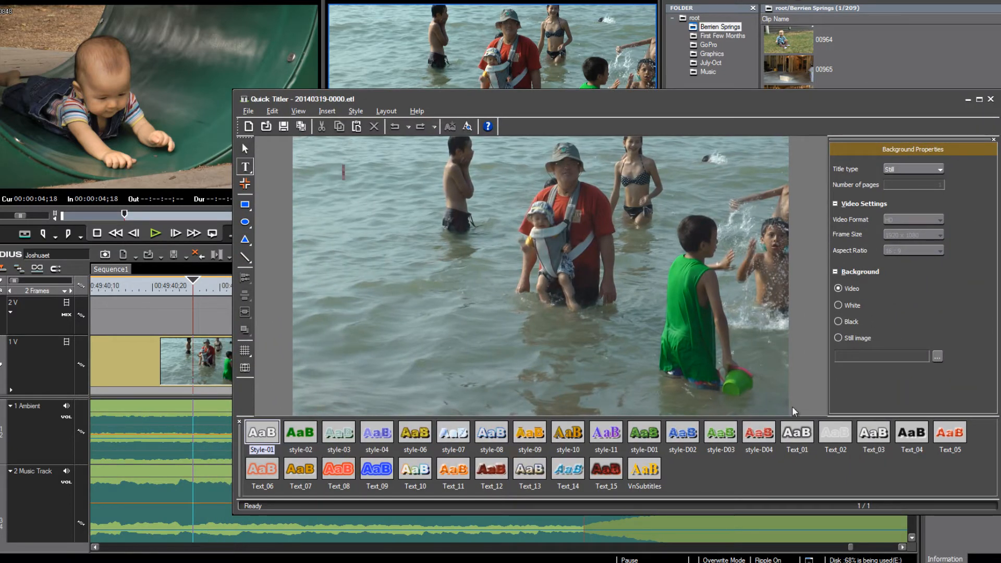
pyautogui.click(967, 101)
pyautogui.moveTo(452, 287); pyautogui.dragTo(596, 296)
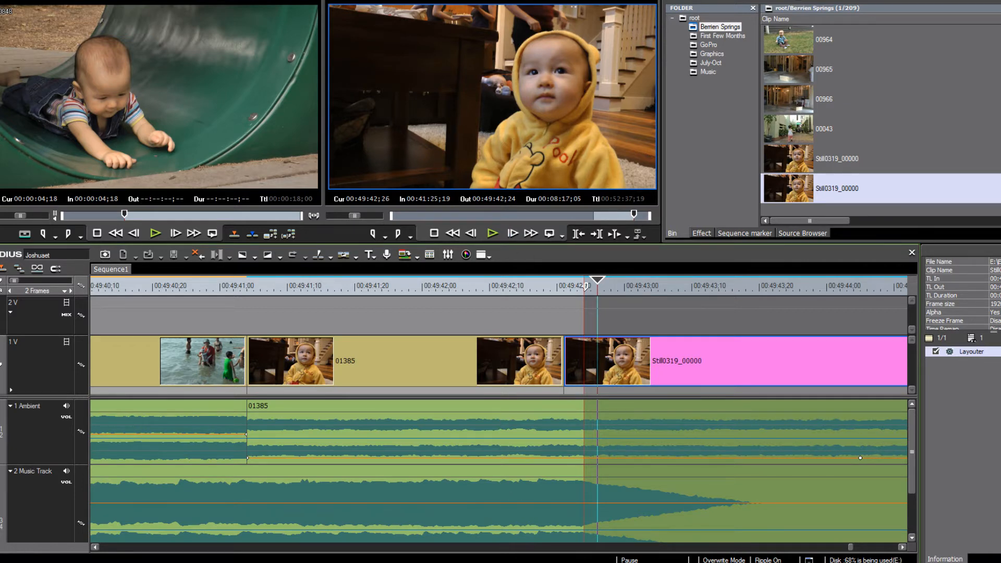
pyautogui.press('t')
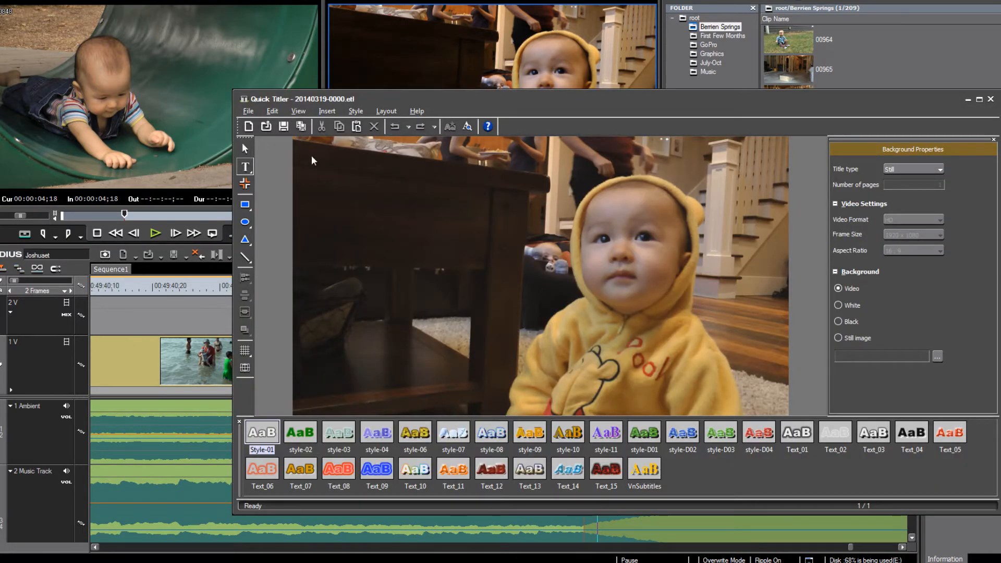
pyautogui.moveTo(527, 102); pyautogui.dragTo(520, 55)
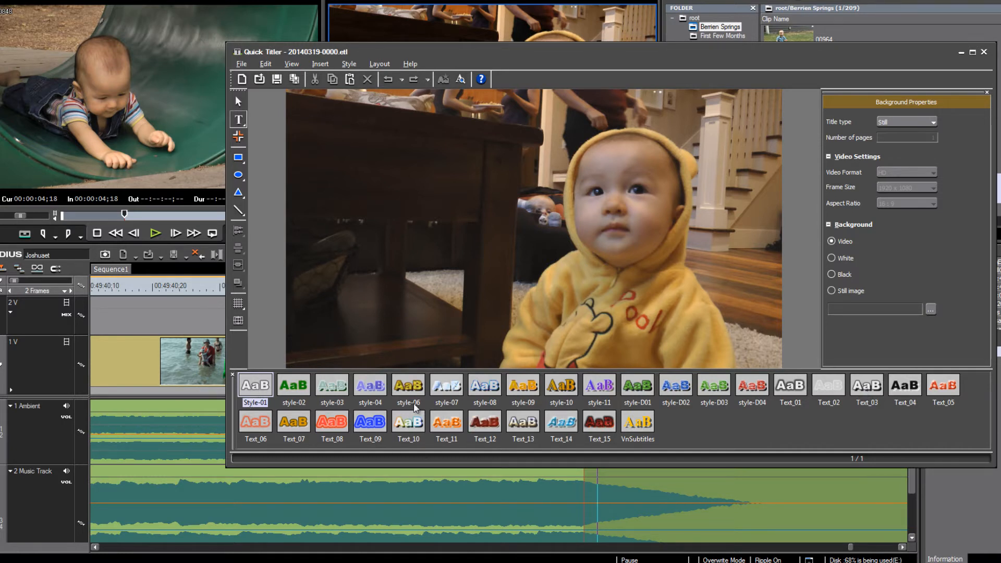
# Pick the Text_03 style and type "Happy Birthday" with the child's name on a second line
pyautogui.click(867, 387)
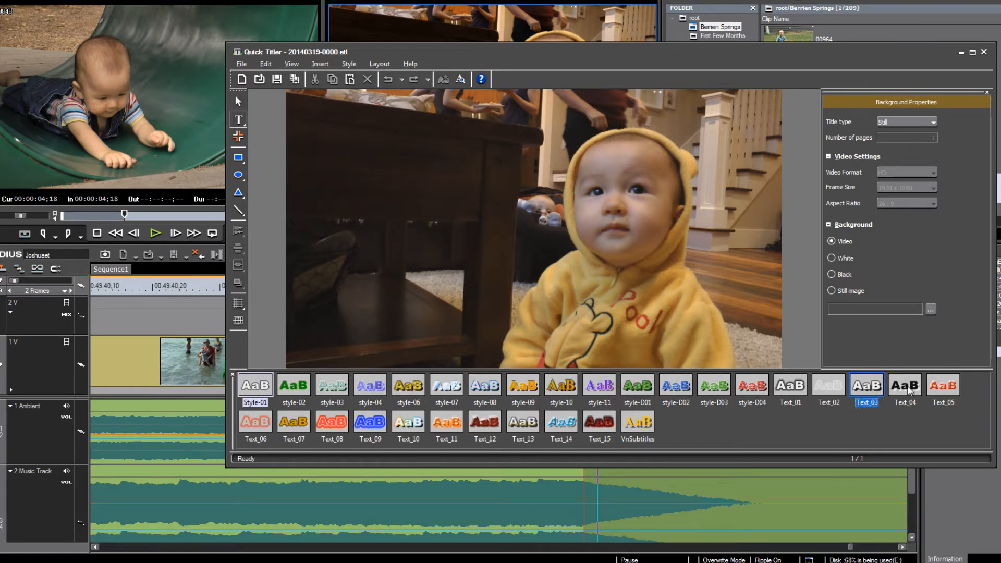
pyautogui.click(870, 389)
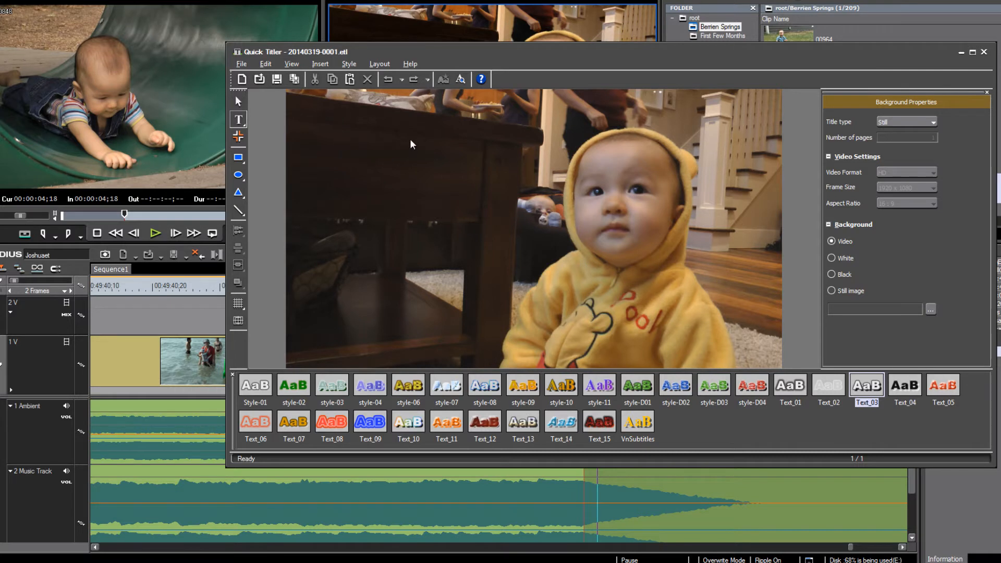
pyautogui.write('Ha')
pyautogui.press('Escape')
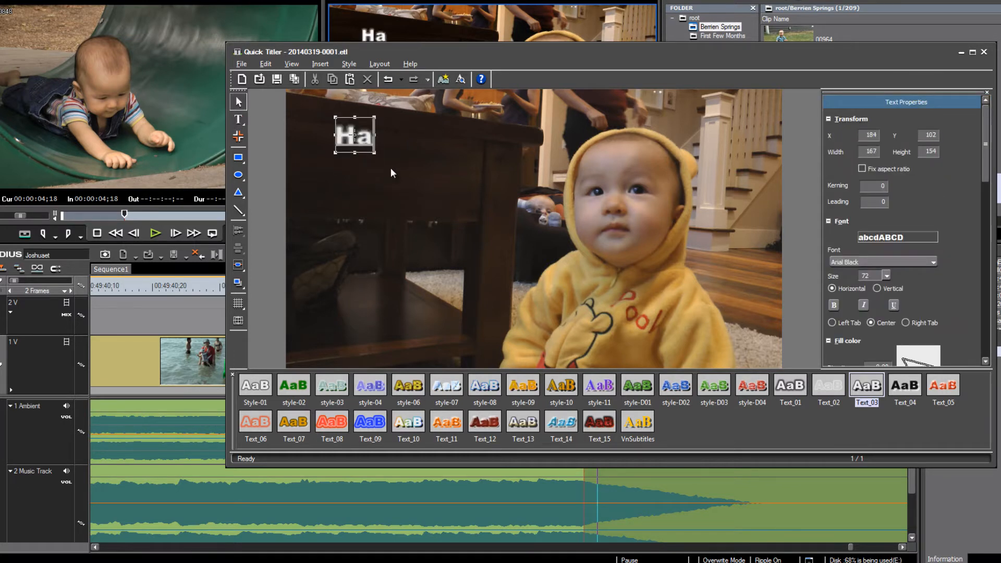
pyautogui.write('ppy Birthday')
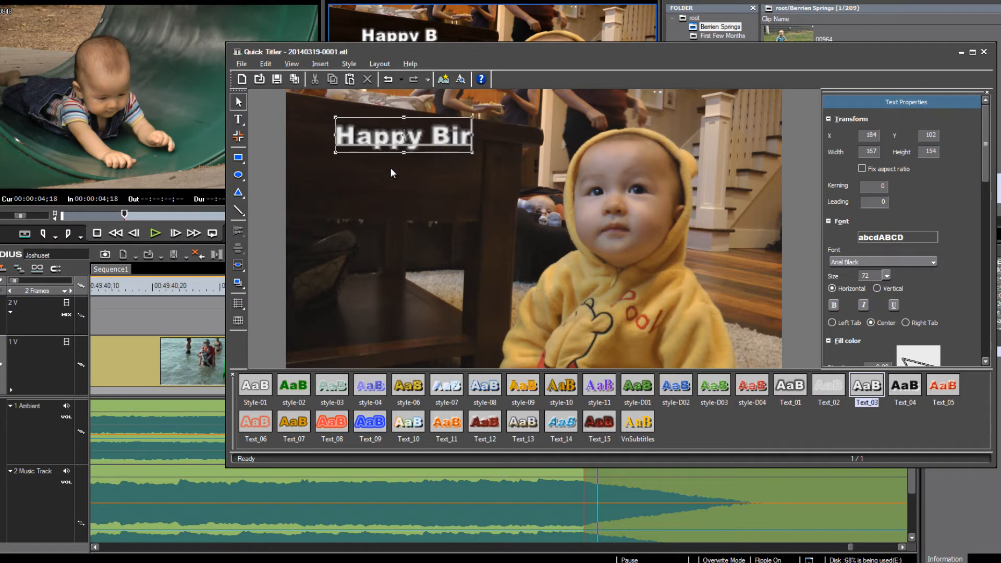
pyautogui.press('Return')
pyautogui.write('Joshua!')
pyautogui.press('BackSpace')
pyautogui.click(499, 190)
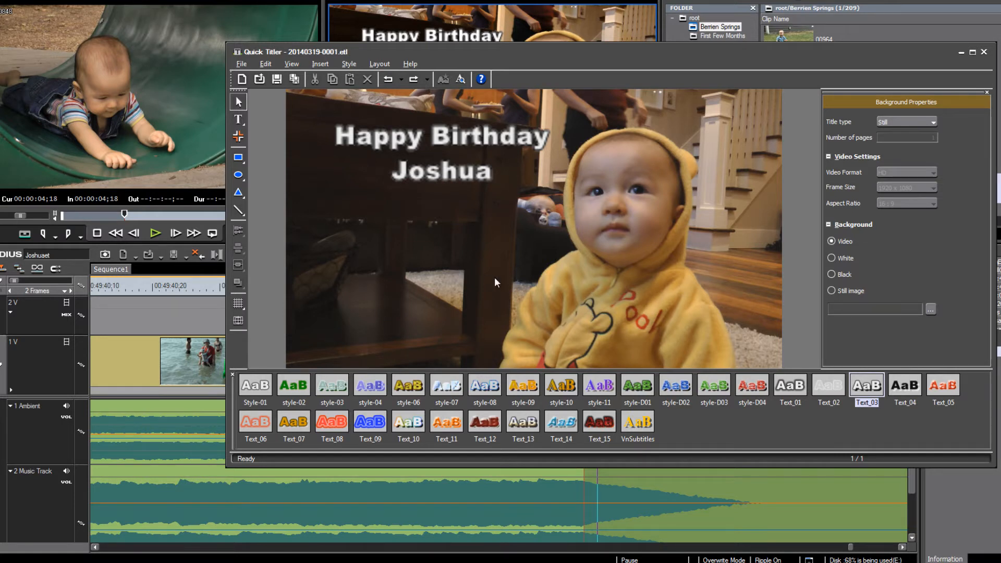
# Move the title text block slightly lower and left on the frame
pyautogui.click(462, 144)
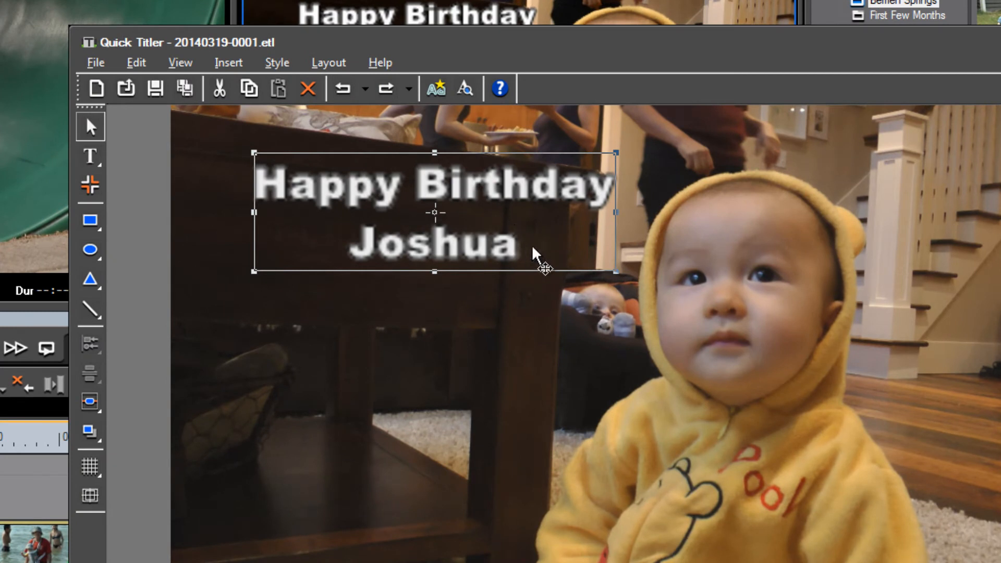
pyautogui.click(520, 193)
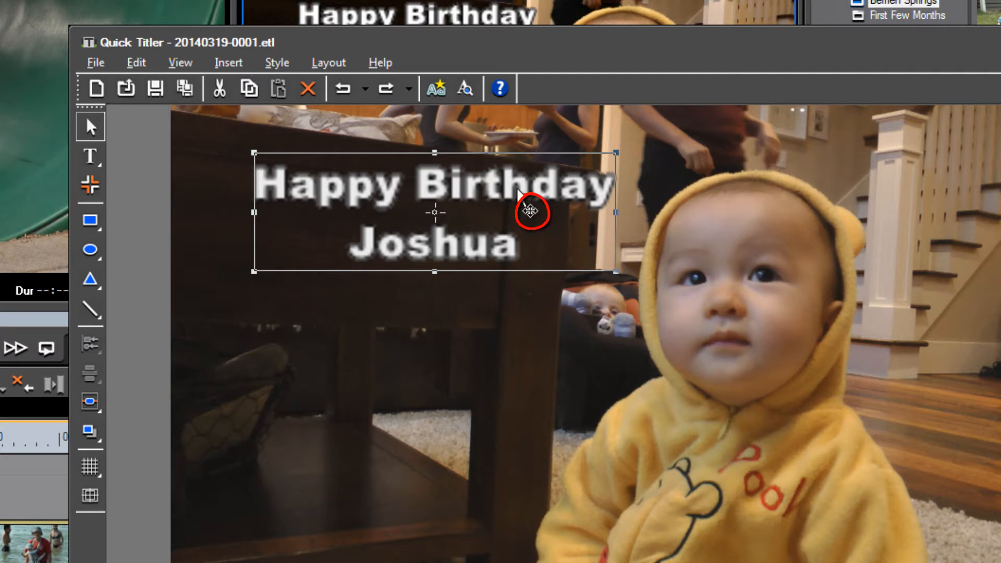
pyautogui.moveTo(519, 193); pyautogui.dragTo(490, 245)
pyautogui.click(488, 349)
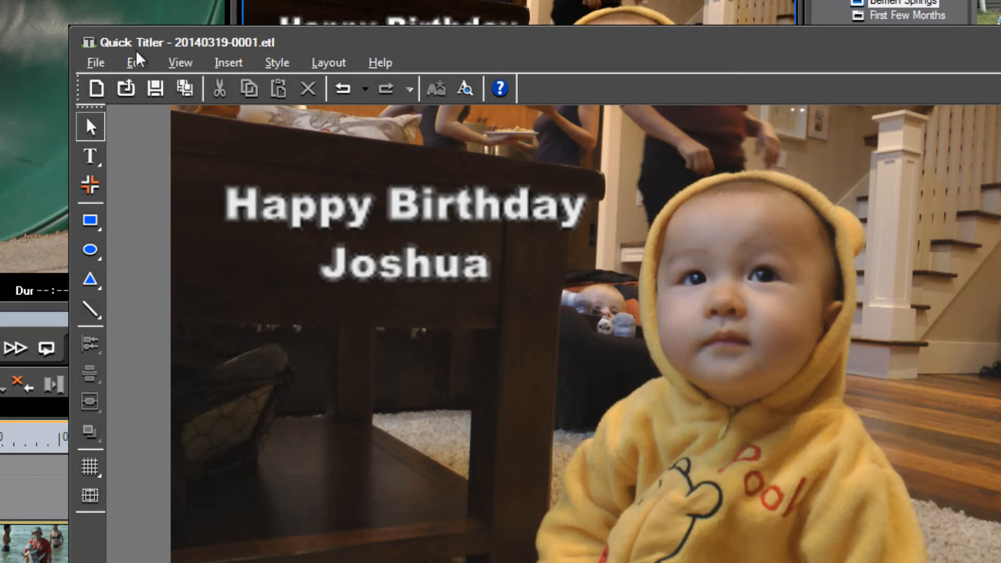
# Turn on Preview Mode and the title safe area, reposition the title text within it, then hide the safe area
pyautogui.click(179, 63)
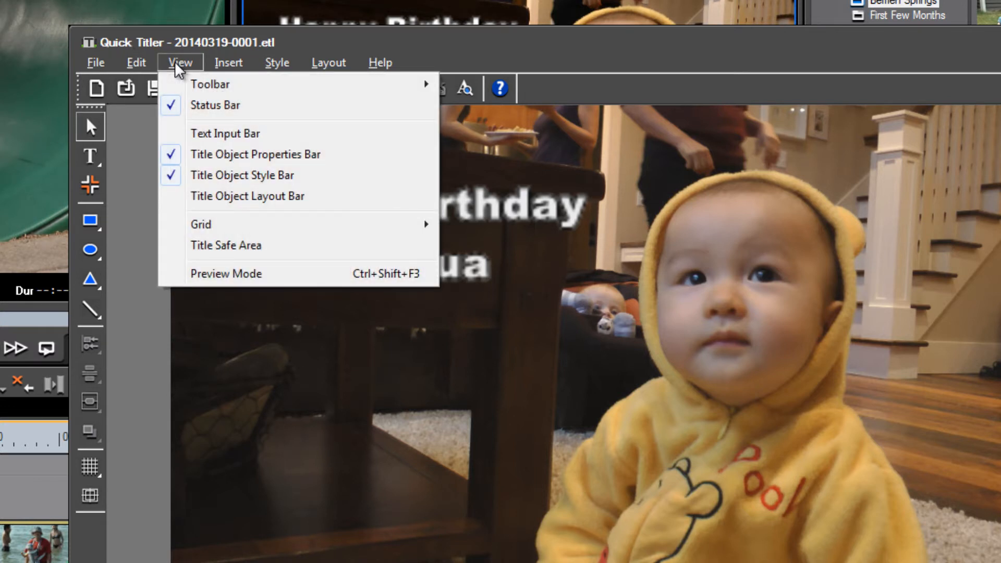
pyautogui.click(228, 275)
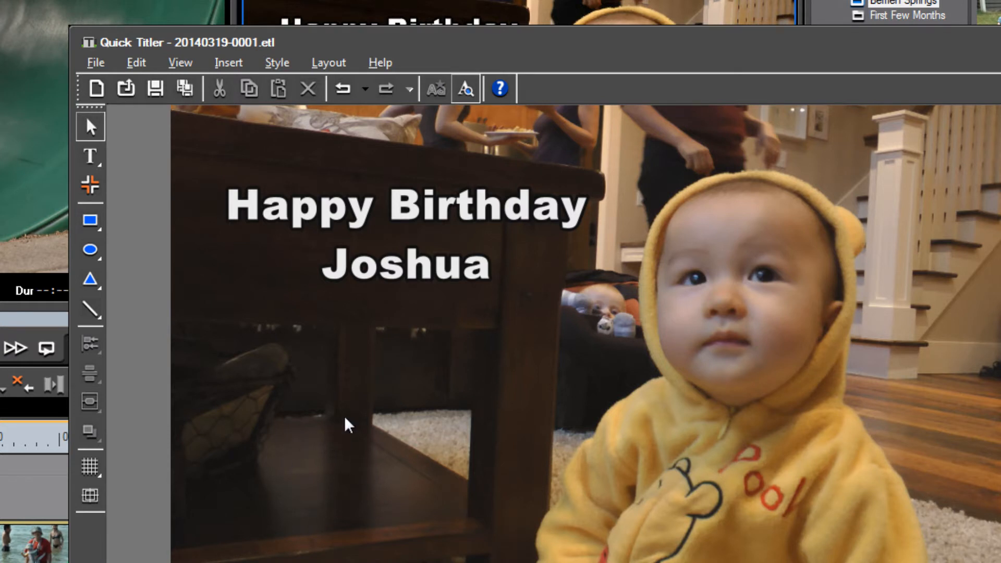
pyautogui.click(90, 499)
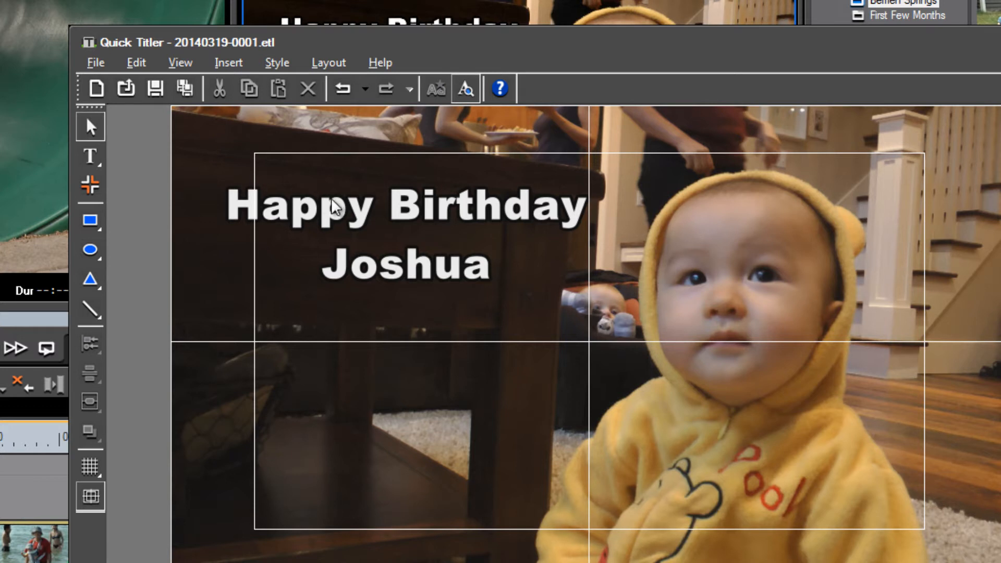
pyautogui.click(308, 217)
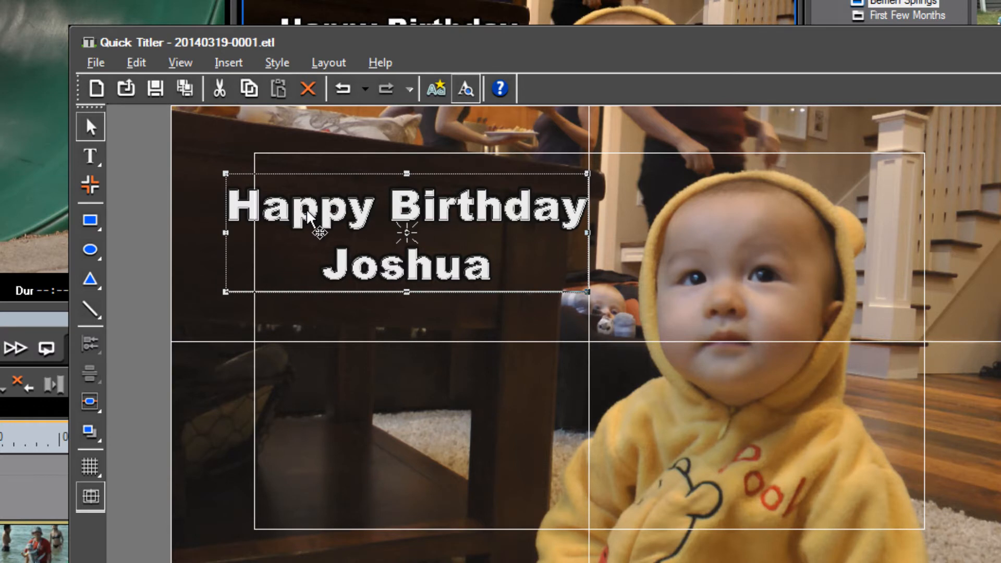
pyautogui.moveTo(307, 217); pyautogui.dragTo(341, 262)
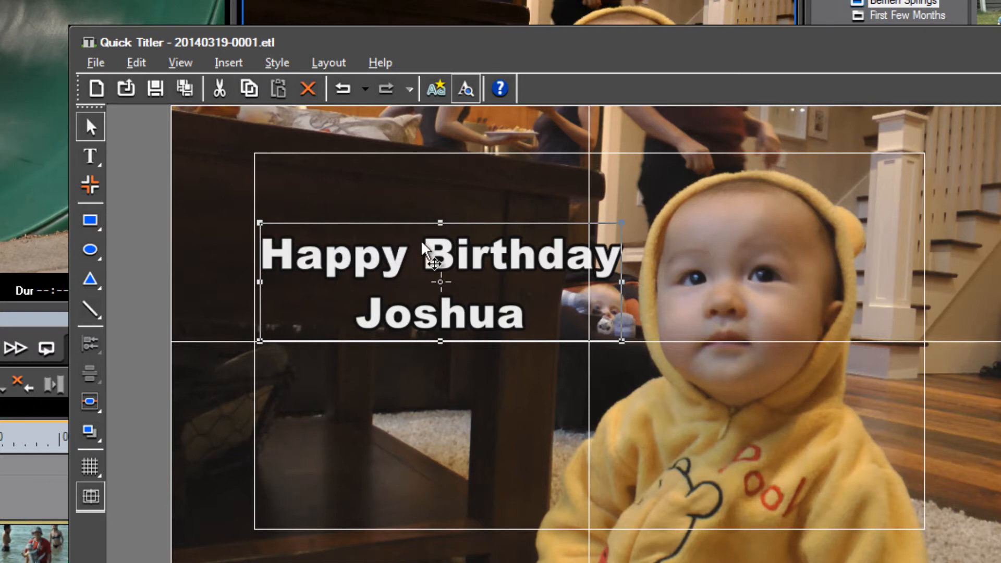
pyautogui.moveTo(432, 252); pyautogui.dragTo(388, 200)
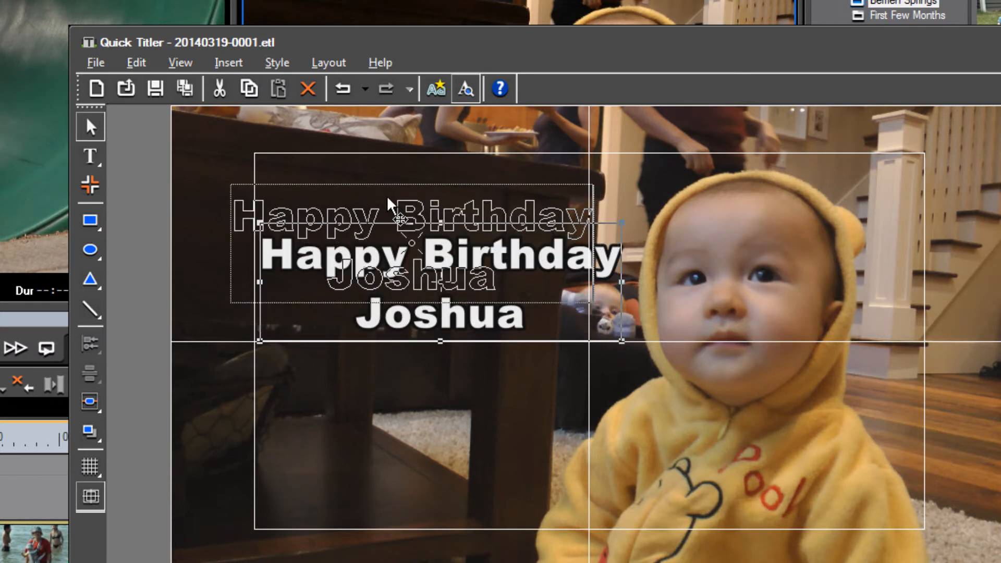
pyautogui.moveTo(388, 199); pyautogui.dragTo(390, 220)
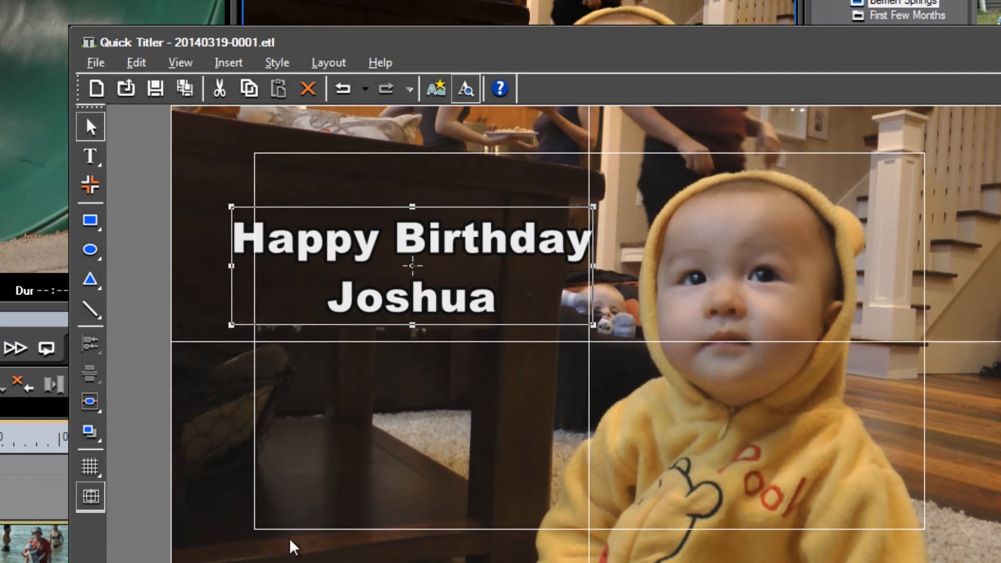
pyautogui.click(97, 497)
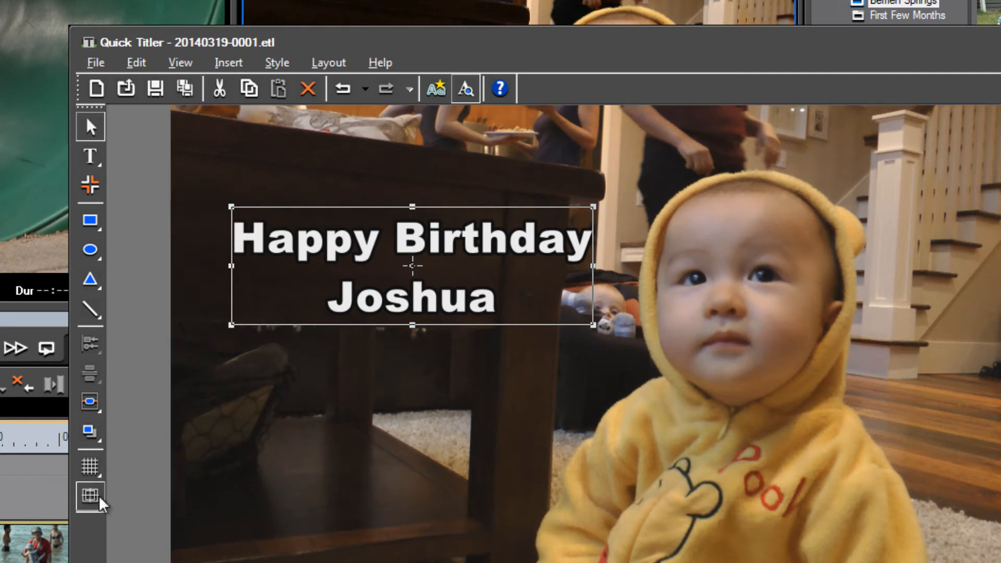
pyautogui.click(369, 487)
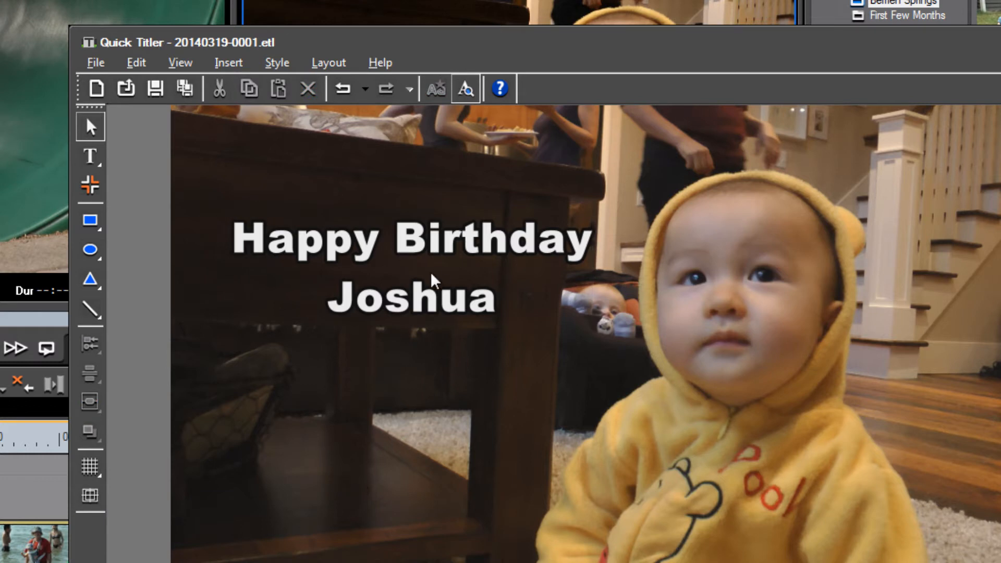
# Move the title text down and right so it sits over the baby's face
pyautogui.moveTo(447, 233); pyautogui.dragTo(806, 337)
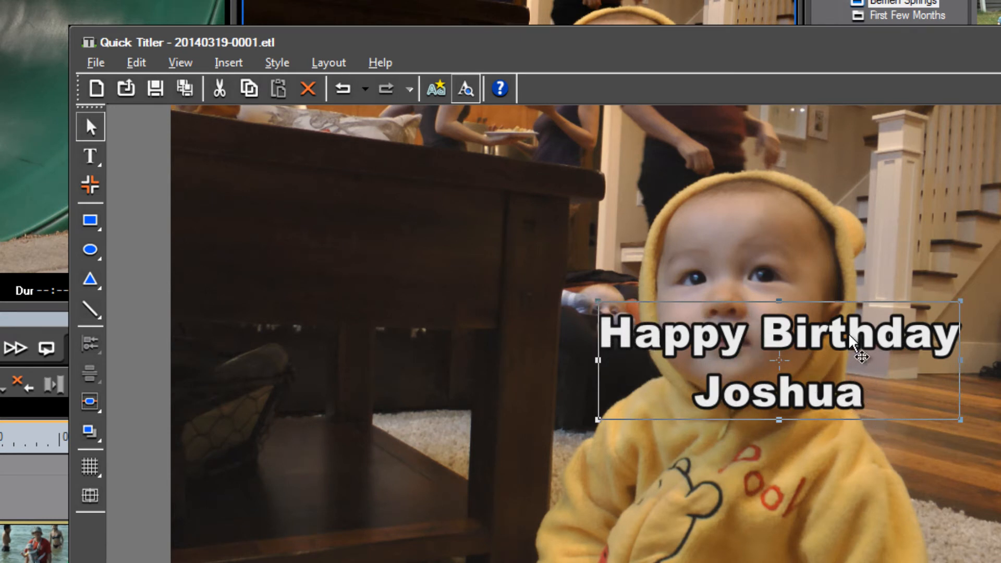
pyautogui.moveTo(850, 338); pyautogui.dragTo(460, 248)
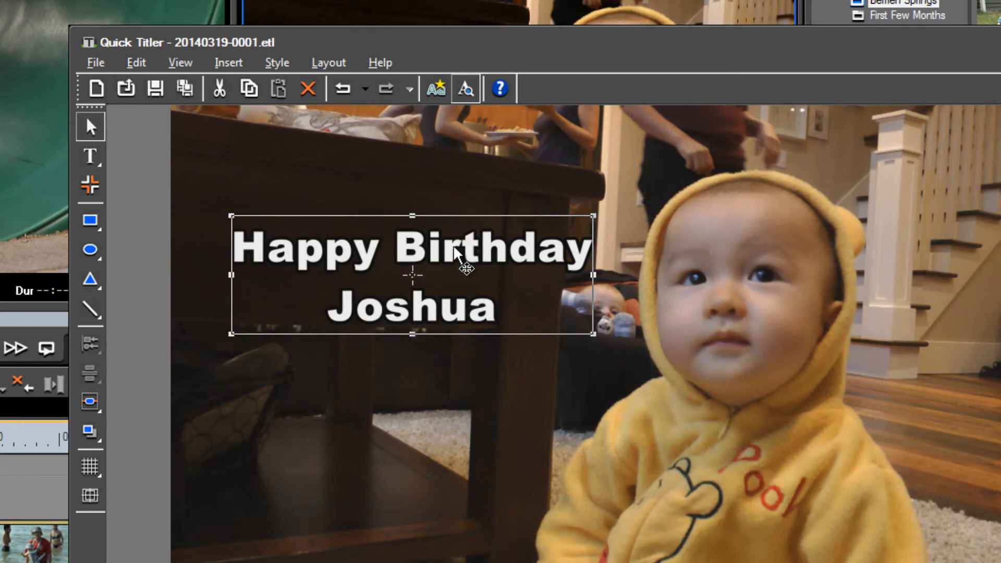
pyautogui.moveTo(456, 263); pyautogui.dragTo(774, 357)
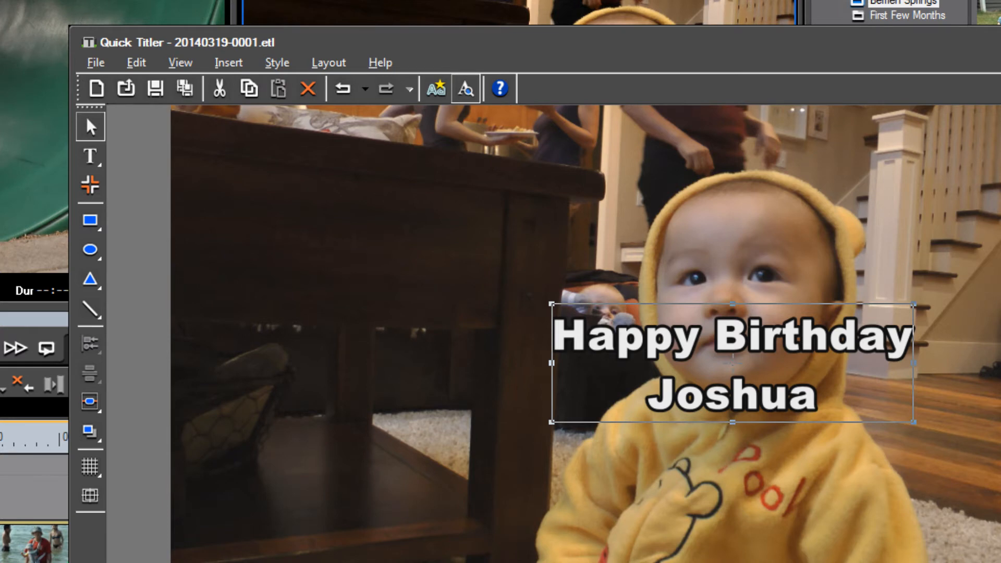
# Keep the text Edge enabled and set its hard width to 2
pyautogui.moveTo(972, 185); pyautogui.dragTo(978, 342)
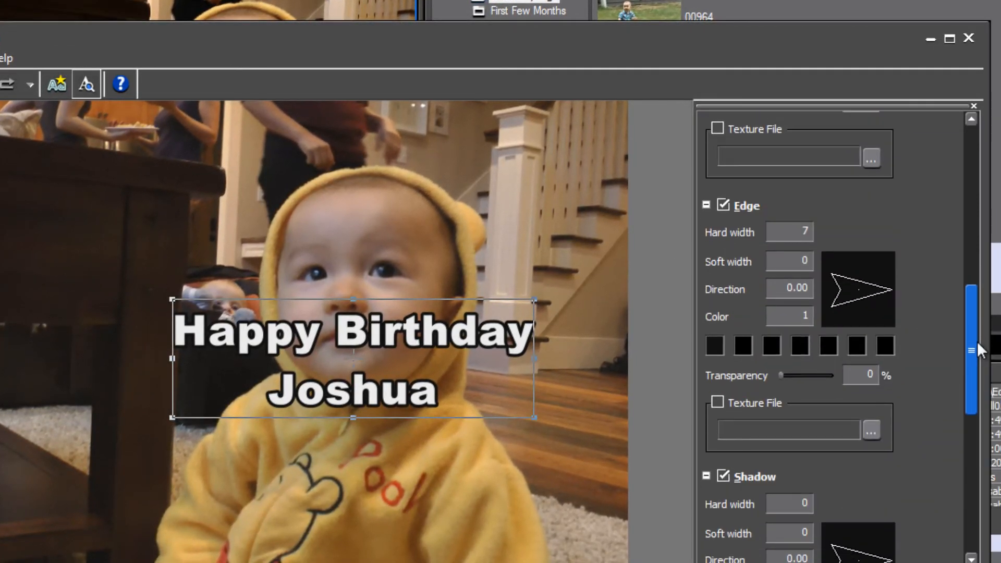
pyautogui.click(722, 206)
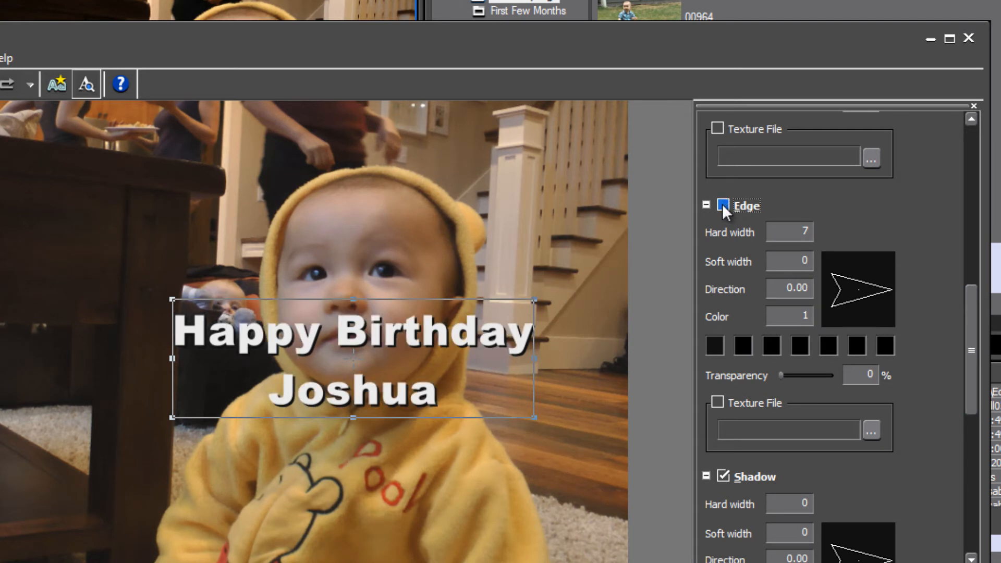
pyautogui.click(723, 206)
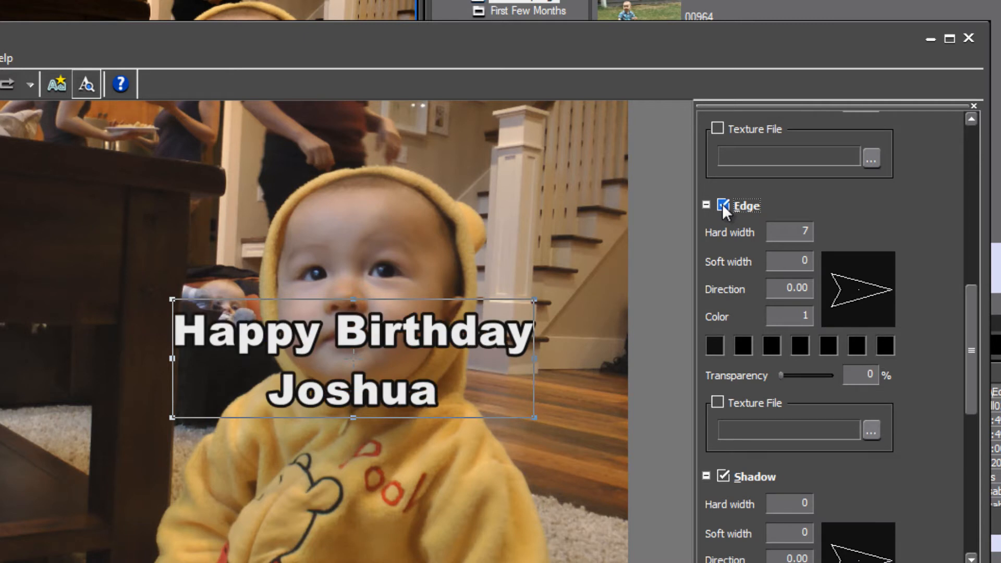
pyautogui.click(794, 234)
pyautogui.write('2')
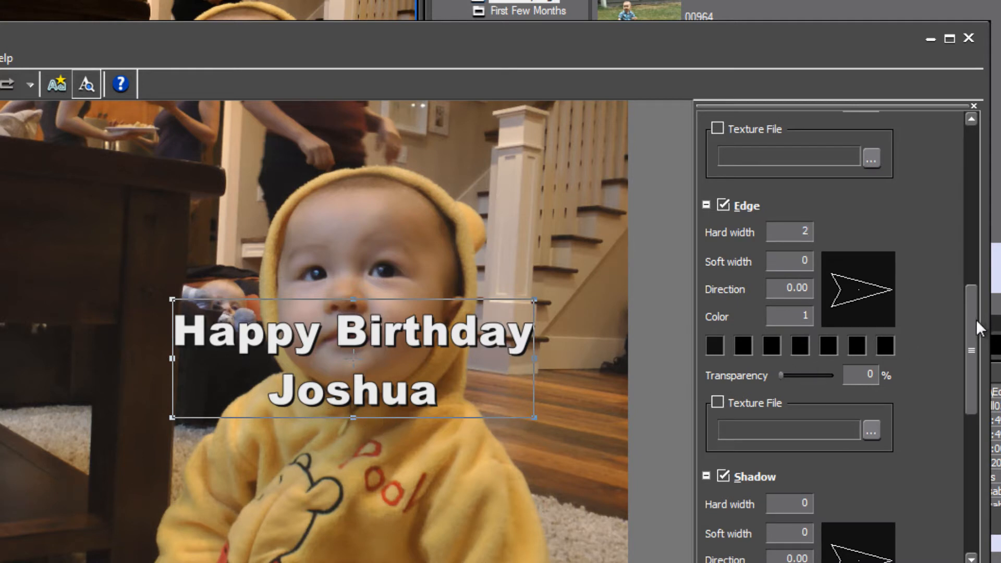
# Set the text shadow's direction to 329.34 while trying out its width and transparency values
pyautogui.moveTo(972, 330); pyautogui.dragTo(972, 372)
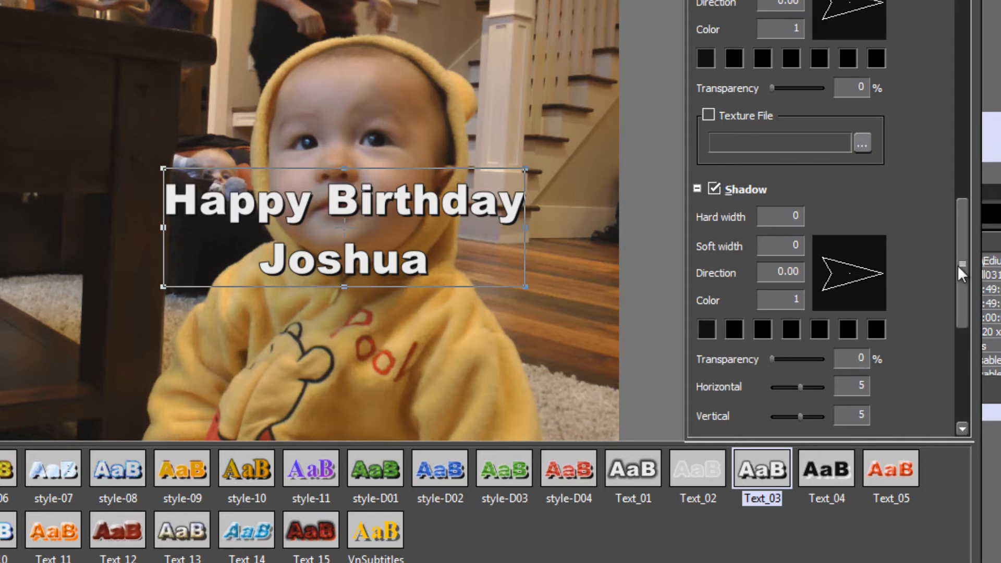
pyautogui.moveTo(958, 265); pyautogui.dragTo(962, 307)
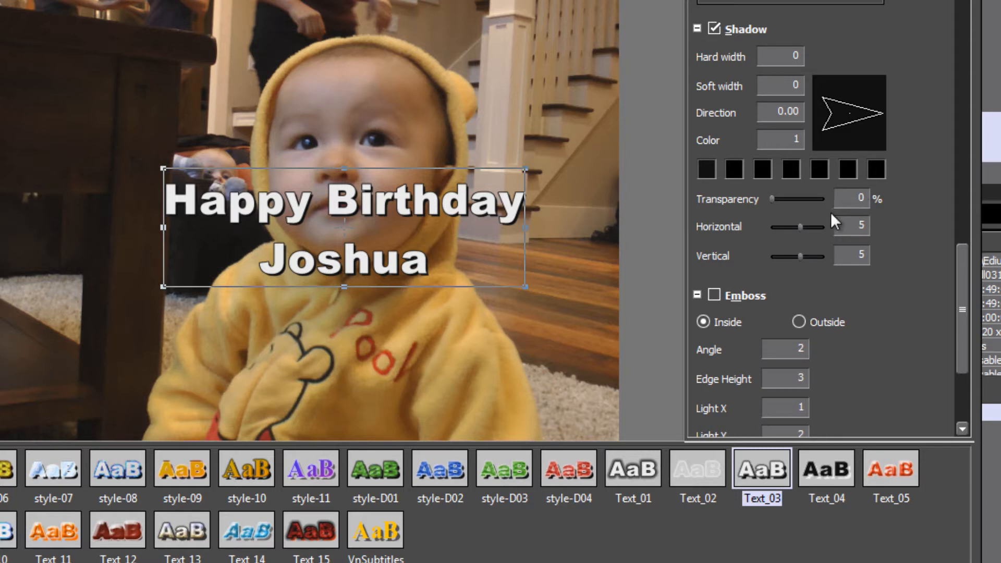
pyautogui.moveTo(772, 198); pyautogui.dragTo(827, 199)
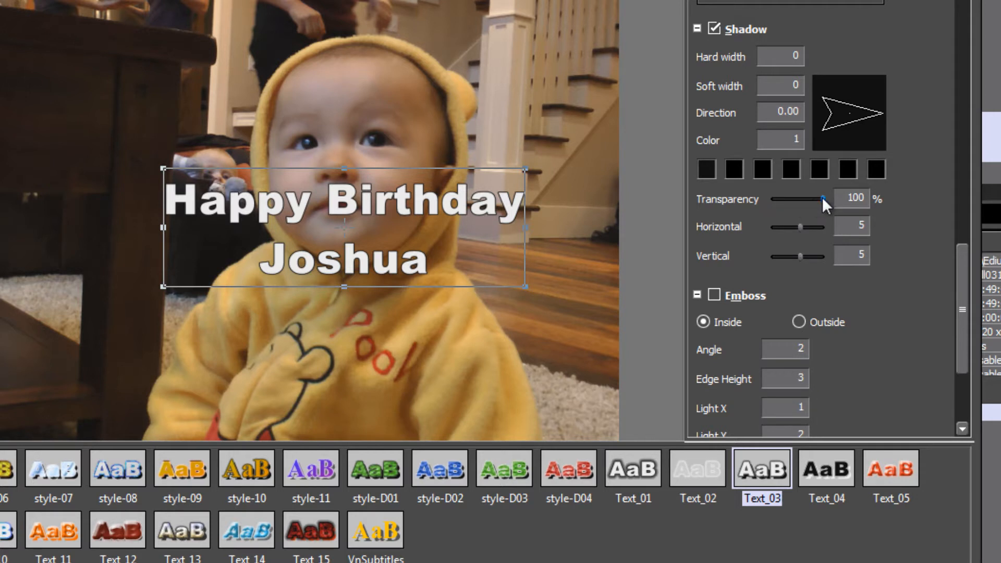
pyautogui.moveTo(822, 199); pyautogui.dragTo(812, 199)
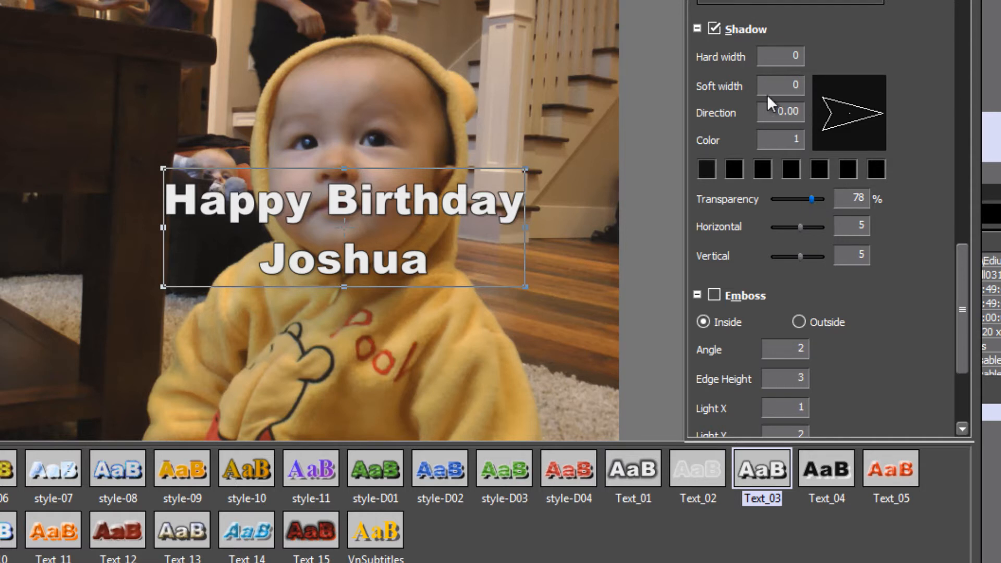
pyautogui.moveTo(778, 84); pyautogui.dragTo(815, 89)
pyautogui.moveTo(869, 116); pyautogui.dragTo(876, 152)
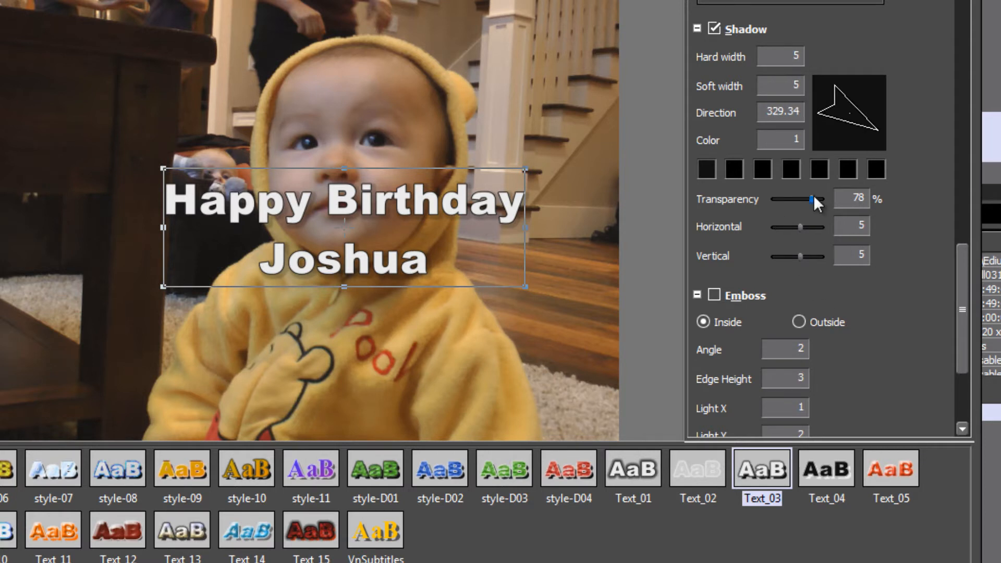
# Set the shadow's hard width and soft width to 2 and its transparency to 52%
pyautogui.moveTo(814, 198); pyautogui.dragTo(670, 201)
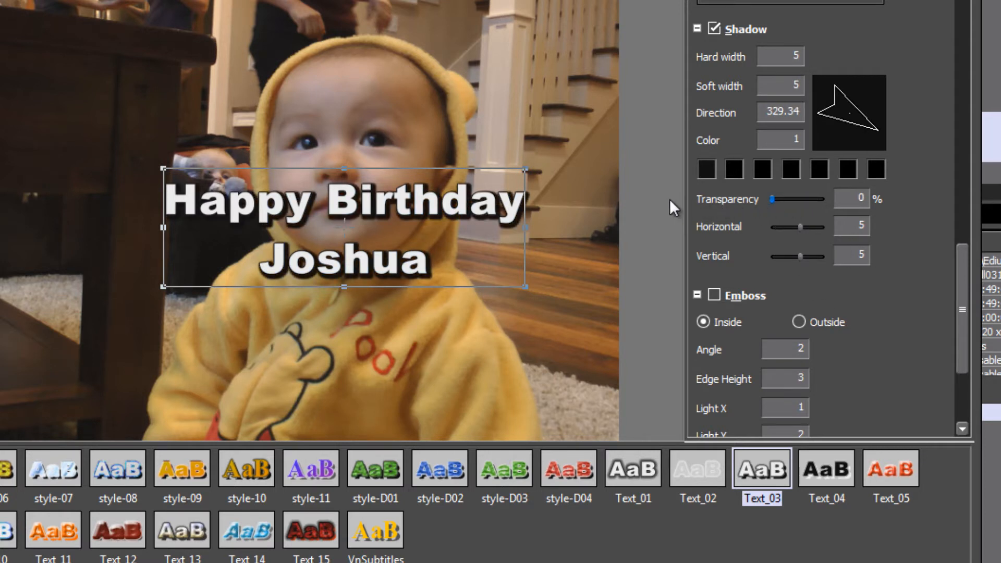
pyautogui.moveTo(781, 198); pyautogui.dragTo(713, 199)
pyautogui.write('2')
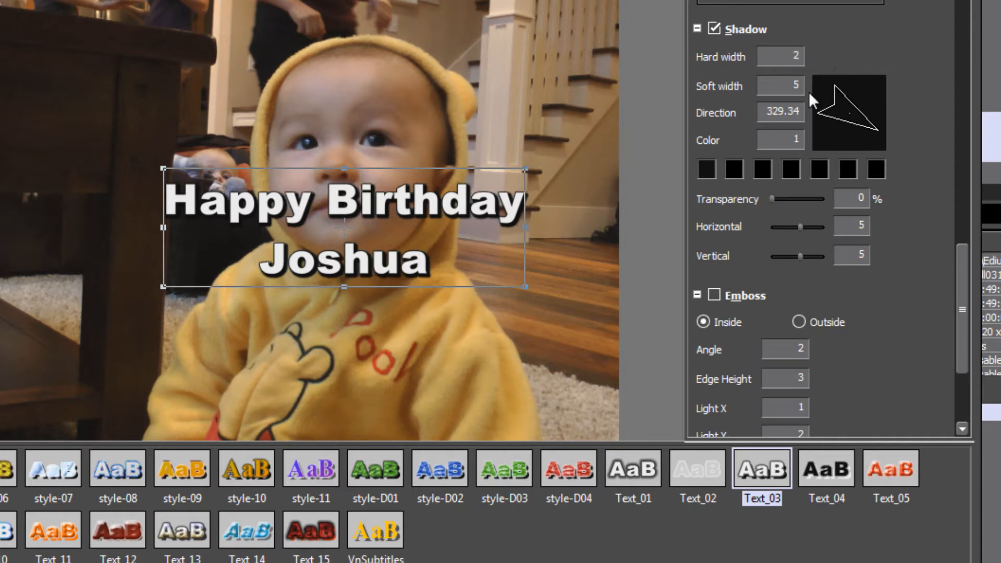
pyautogui.click(787, 82)
pyautogui.write('2')
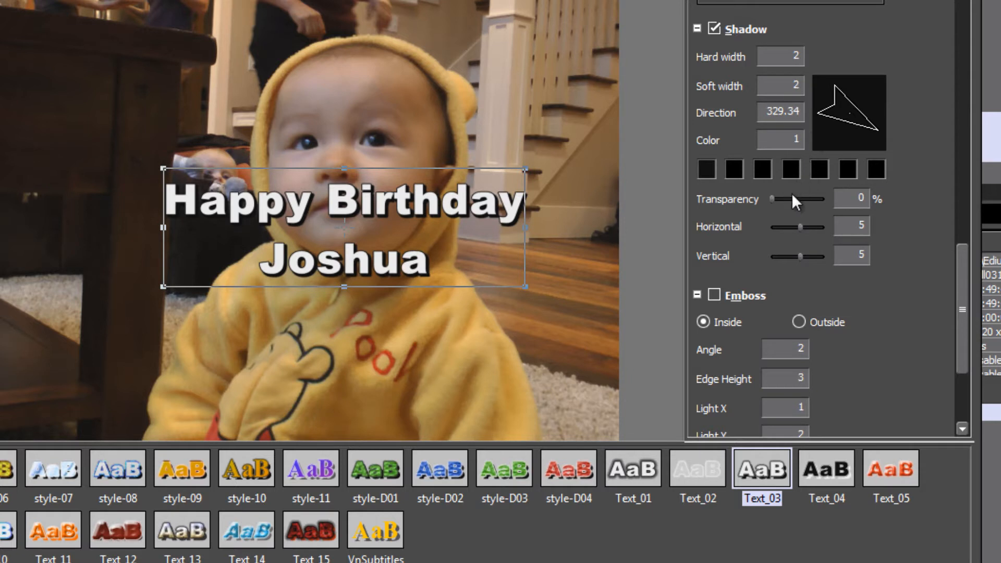
pyautogui.moveTo(772, 199); pyautogui.dragTo(797, 202)
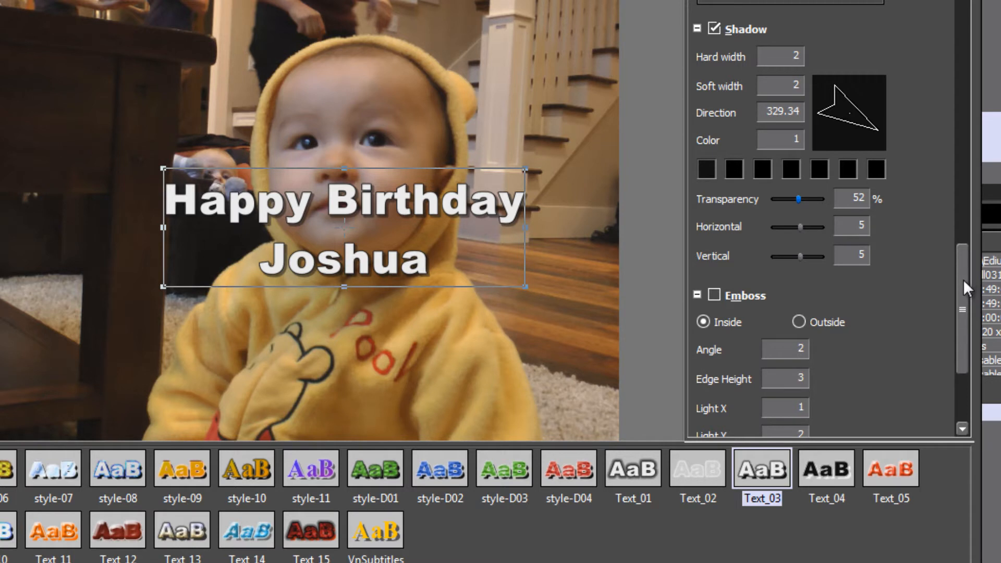
# Turn off the text Edge and move the title block to the upper-left area of the frame
pyautogui.moveTo(963, 280); pyautogui.dragTo(967, 174)
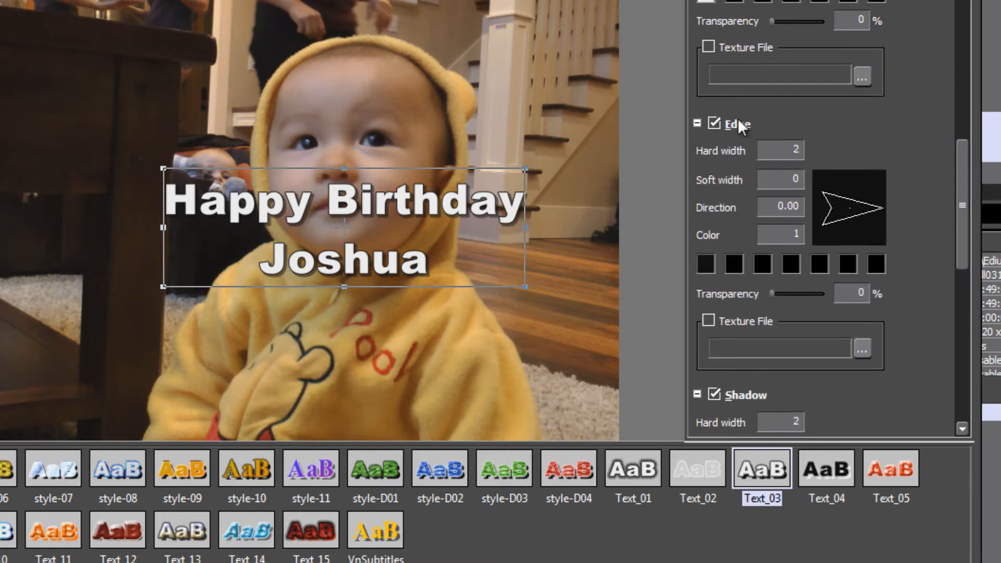
pyautogui.click(718, 120)
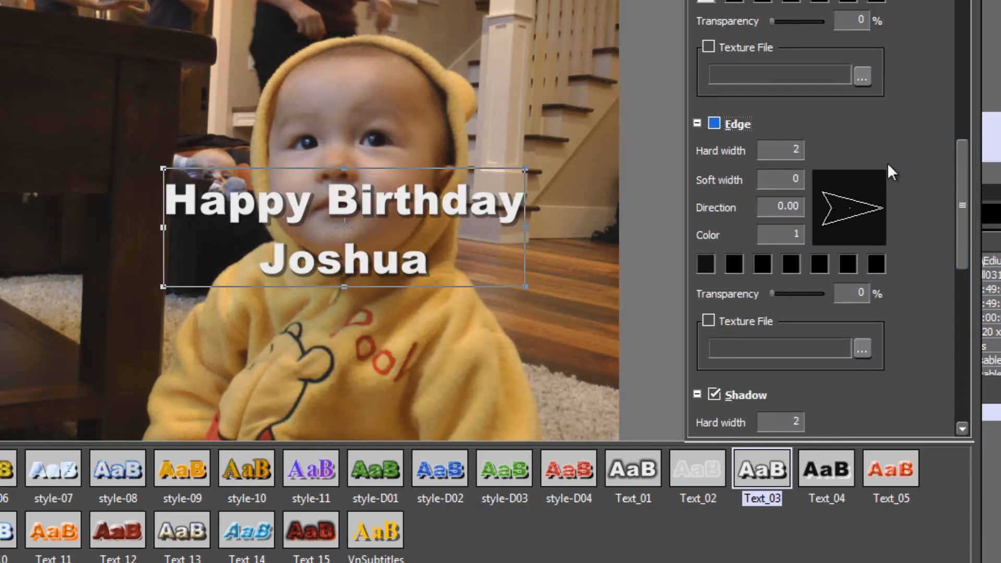
pyautogui.moveTo(487, 230); pyautogui.dragTo(214, 147)
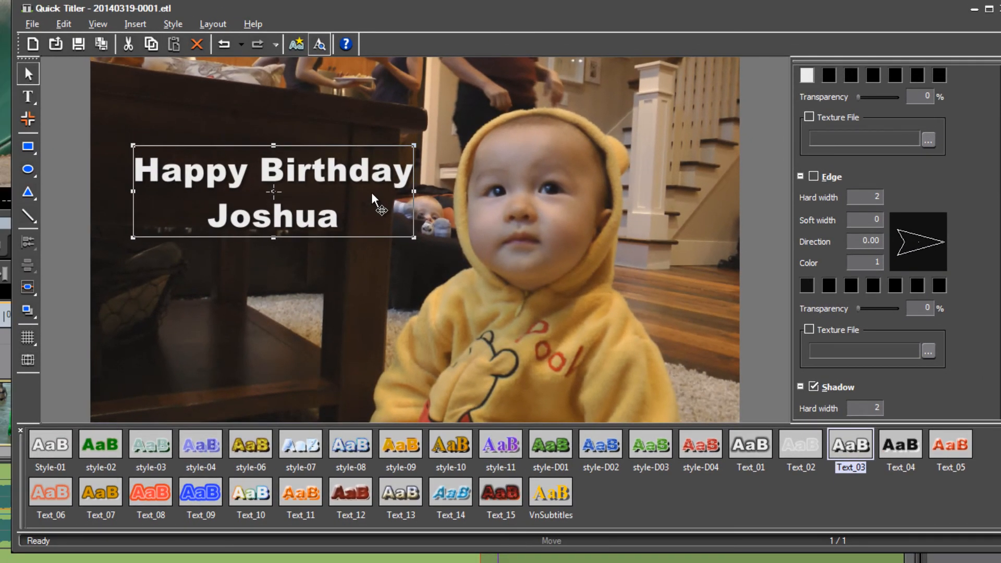
# Save the title file and return to the editor's bin
pyautogui.click(33, 24)
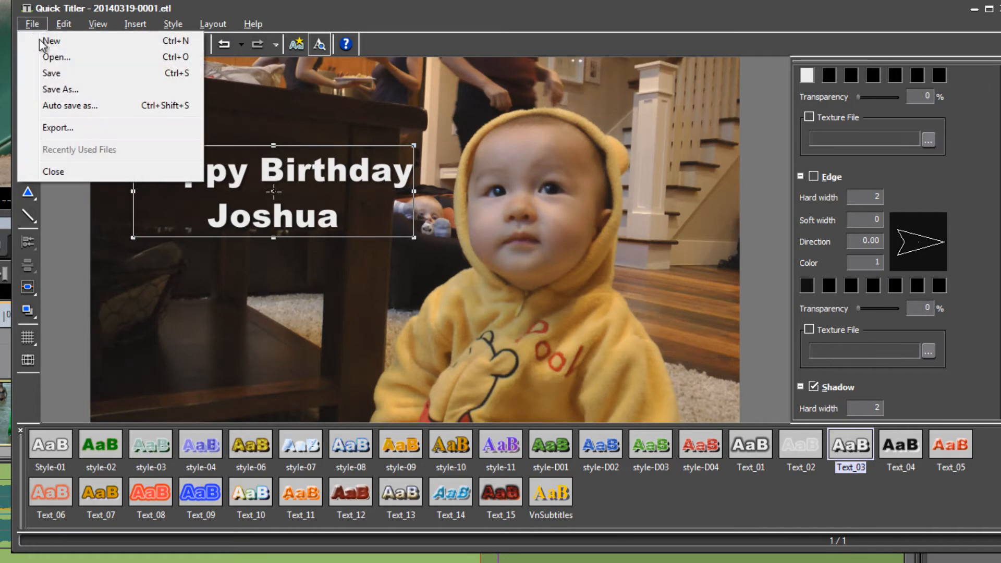
pyautogui.click(58, 77)
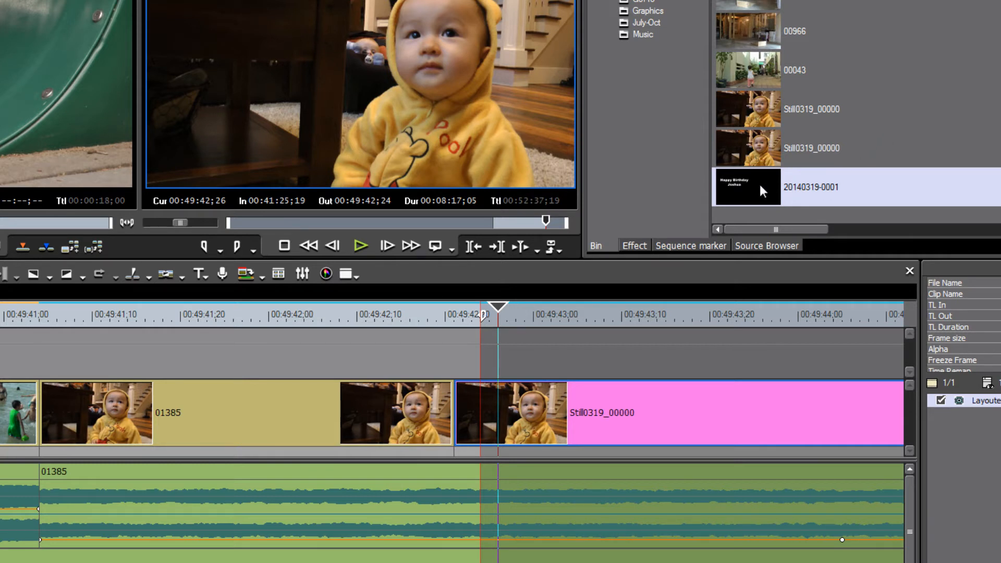
pyautogui.moveTo(760, 185); pyautogui.dragTo(671, 15)
pyautogui.click(648, 11)
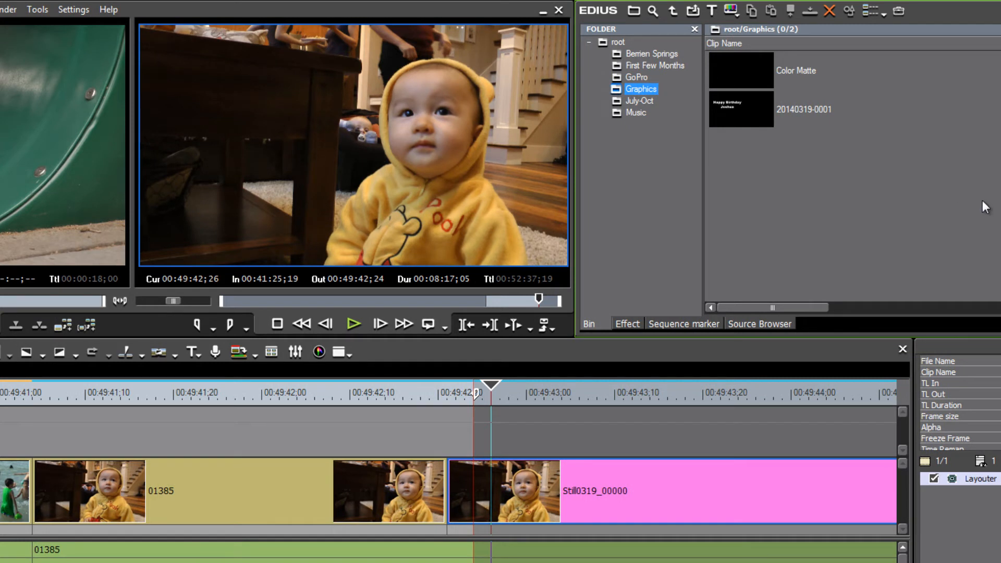
# Place the saved title clip from the Graphics bin on the track above the freeze-frame still
pyautogui.click(742, 107)
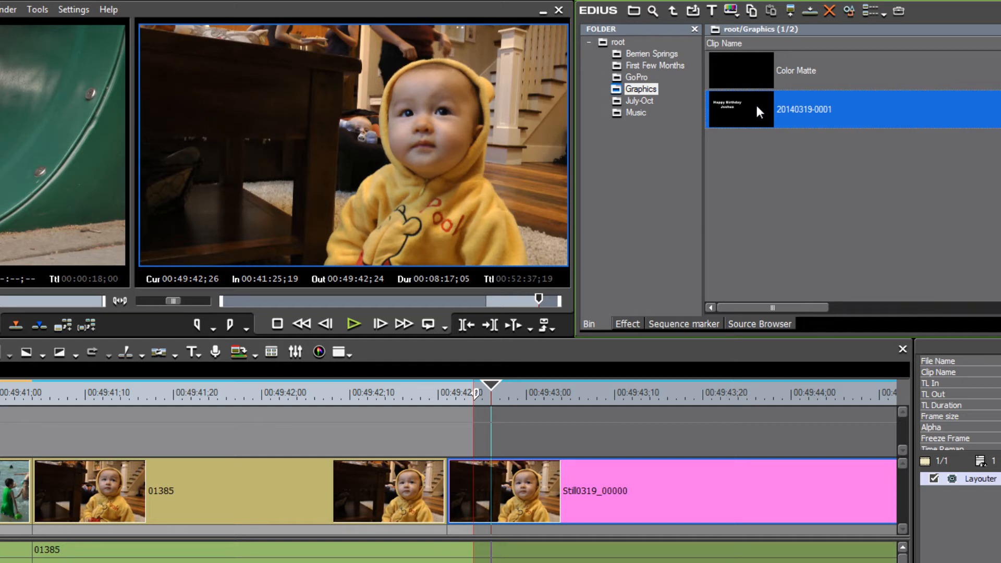
pyautogui.moveTo(757, 107); pyautogui.dragTo(351, 430)
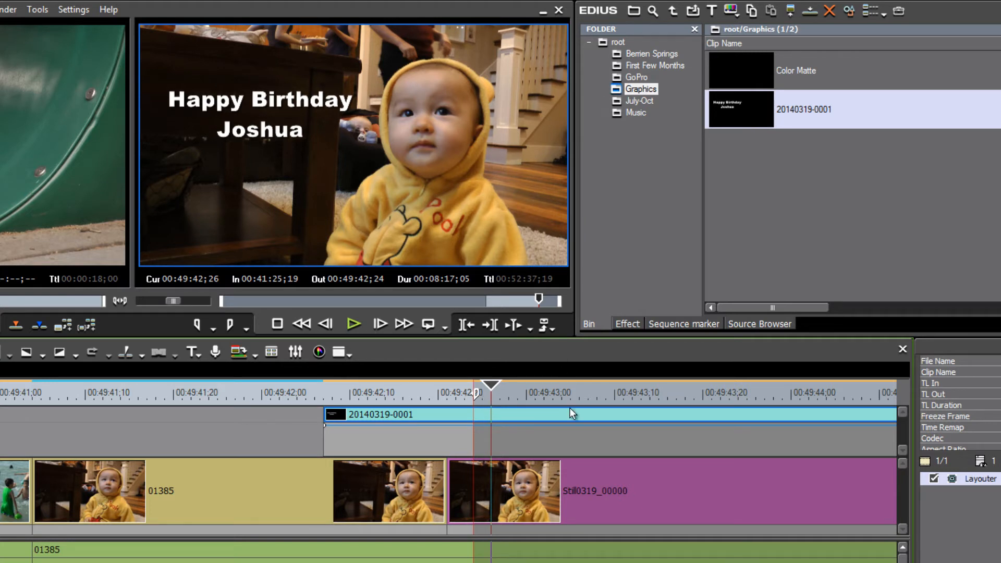
pyautogui.scroll(-1, 572, 453)
pyautogui.scroll(-1, 577, 453)
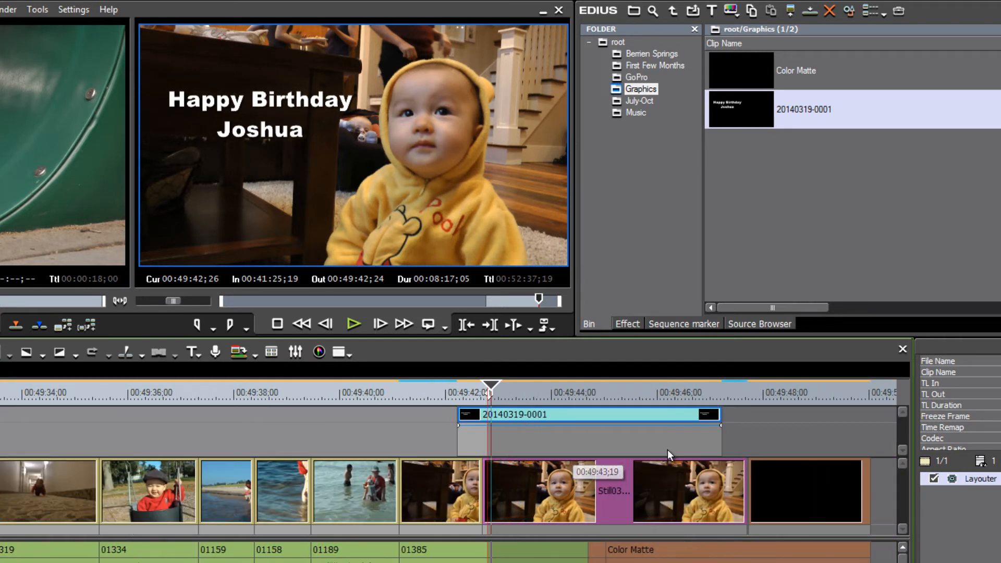
pyautogui.hotkey('alt', 'space')
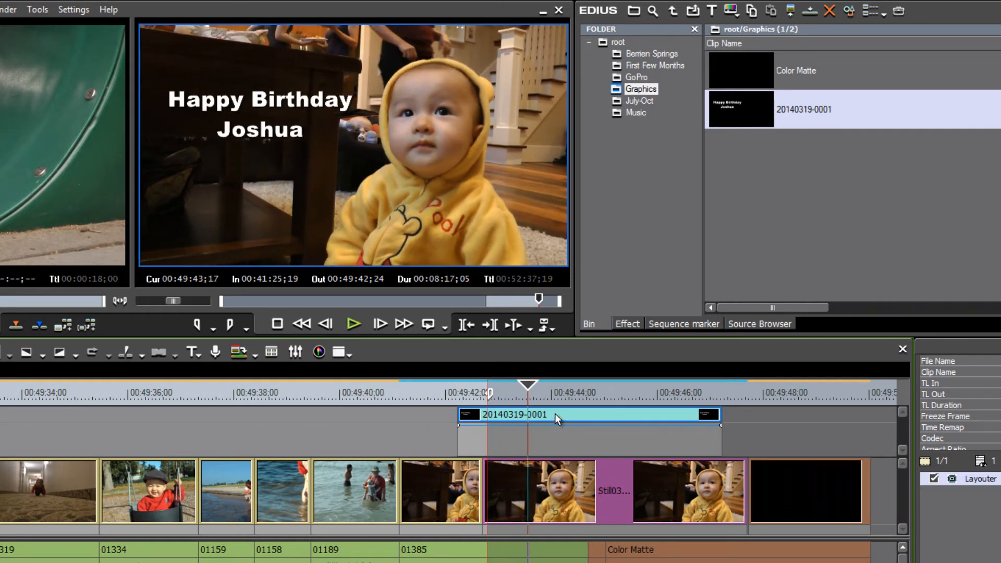
# Align the title clip's start with the start of the freeze-frame still and play it back
pyautogui.moveTo(555, 414); pyautogui.dragTo(610, 428)
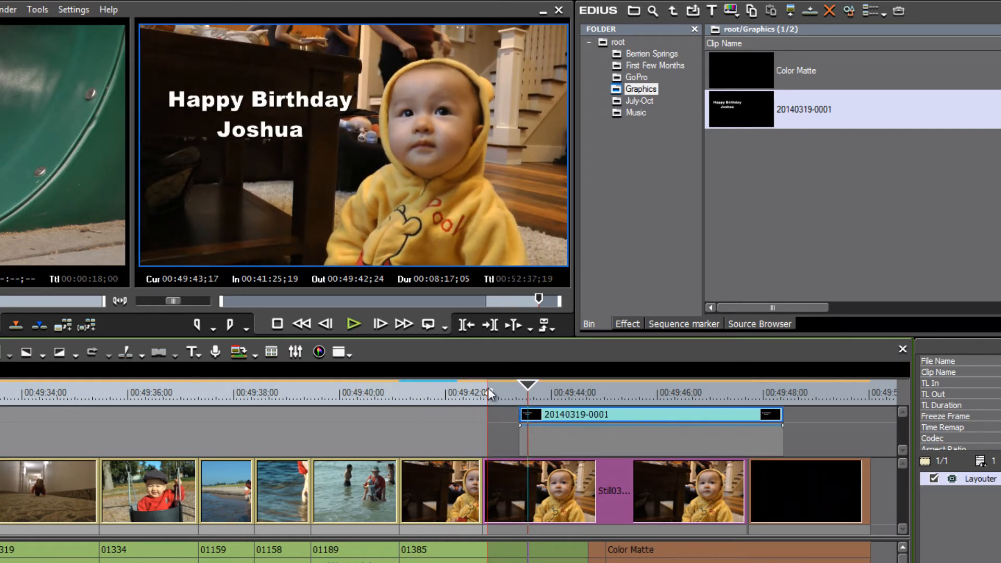
pyautogui.moveTo(490, 395); pyautogui.dragTo(906, 430)
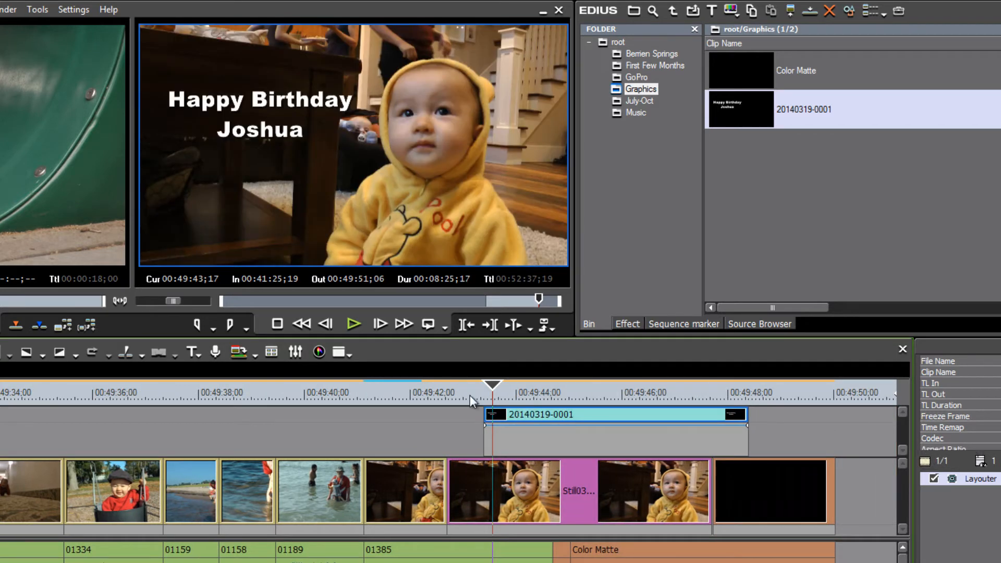
pyautogui.click(392, 396)
pyautogui.press('space')
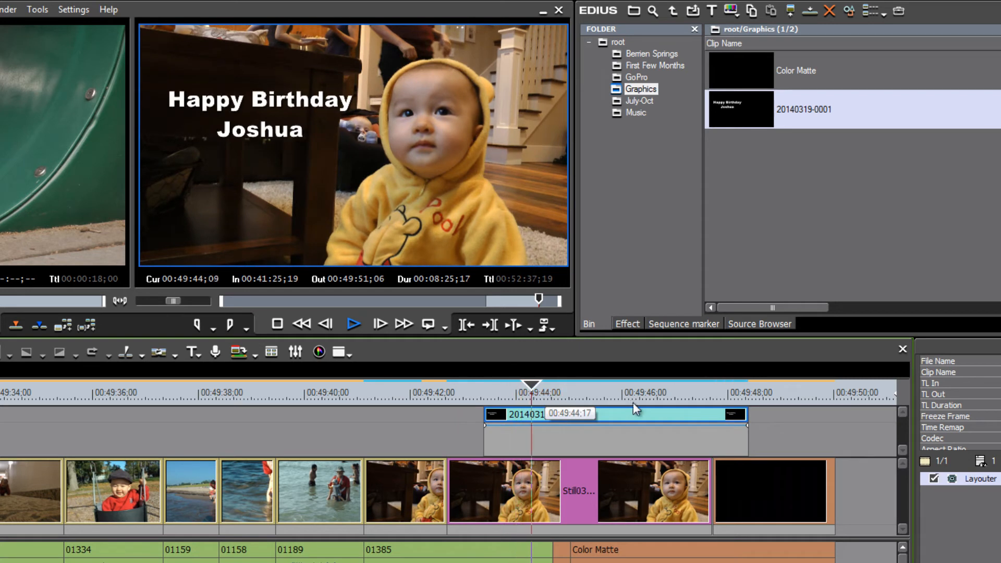
pyautogui.moveTo(633, 414); pyautogui.dragTo(615, 415)
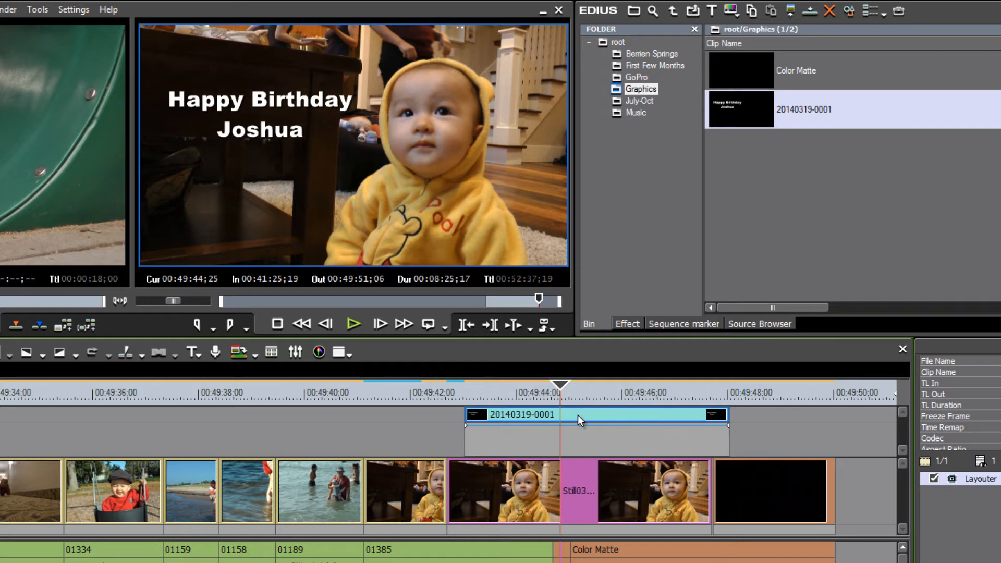
pyautogui.moveTo(602, 411); pyautogui.dragTo(583, 418)
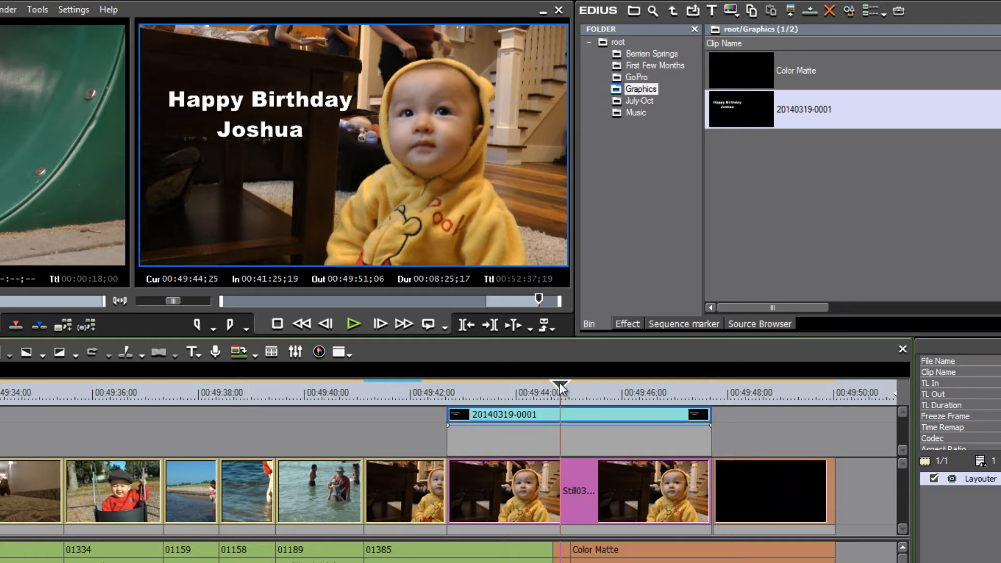
pyautogui.moveTo(559, 383); pyautogui.dragTo(417, 399)
pyautogui.press('space')
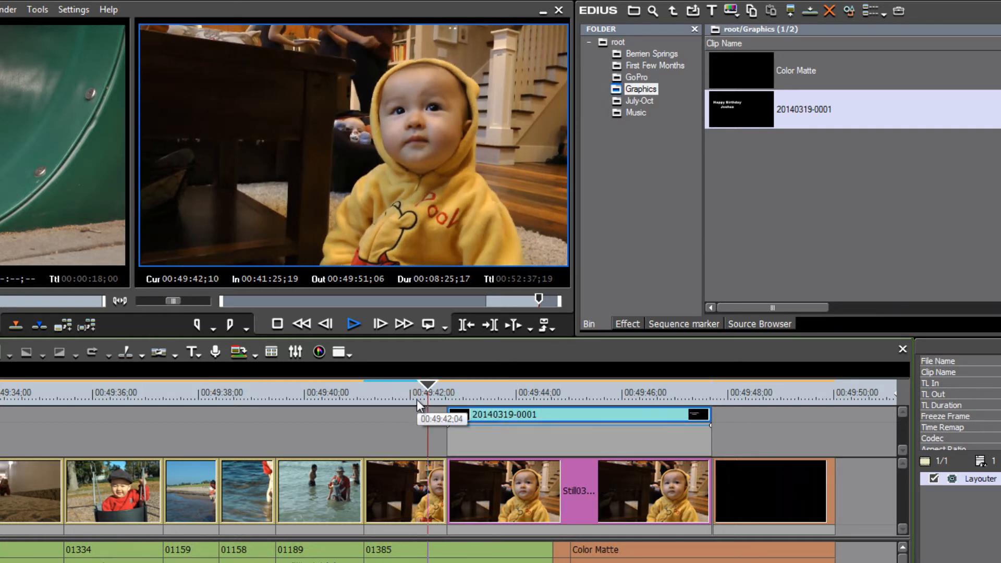
pyautogui.press('space')
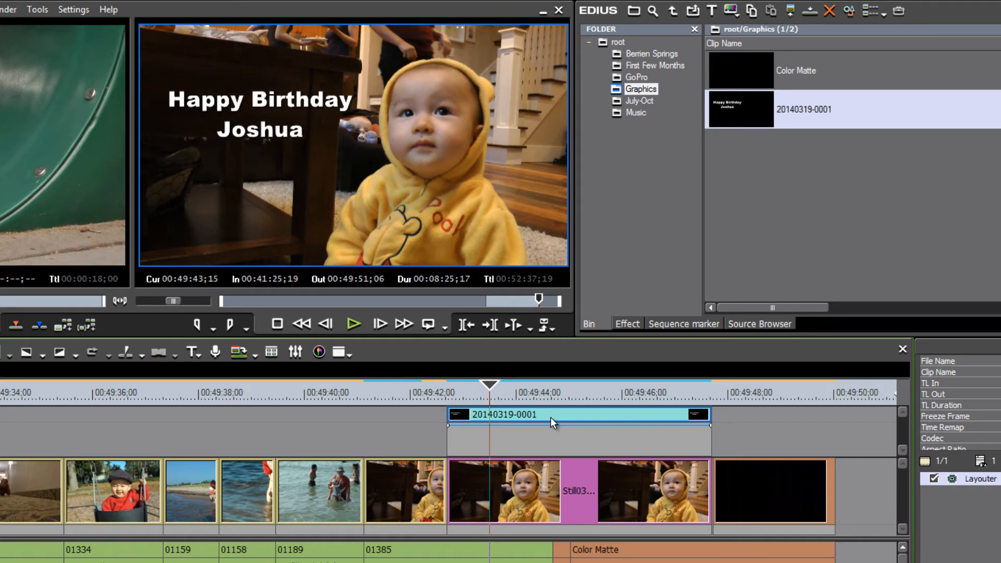
pyautogui.scroll(3, 550, 417)
pyautogui.moveTo(563, 414); pyautogui.dragTo(545, 414)
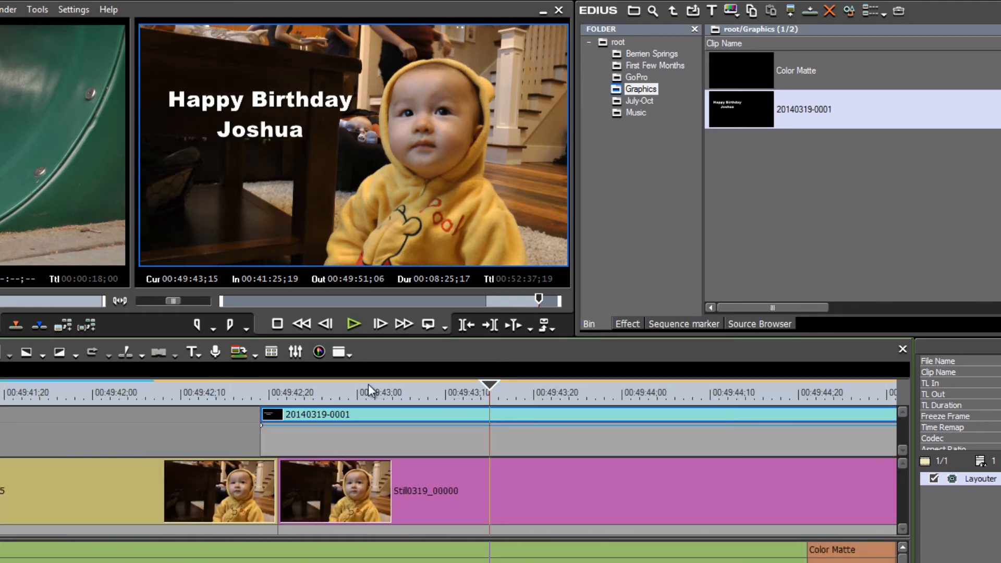
pyautogui.moveTo(295, 387); pyautogui.dragTo(136, 387)
pyautogui.press('space')
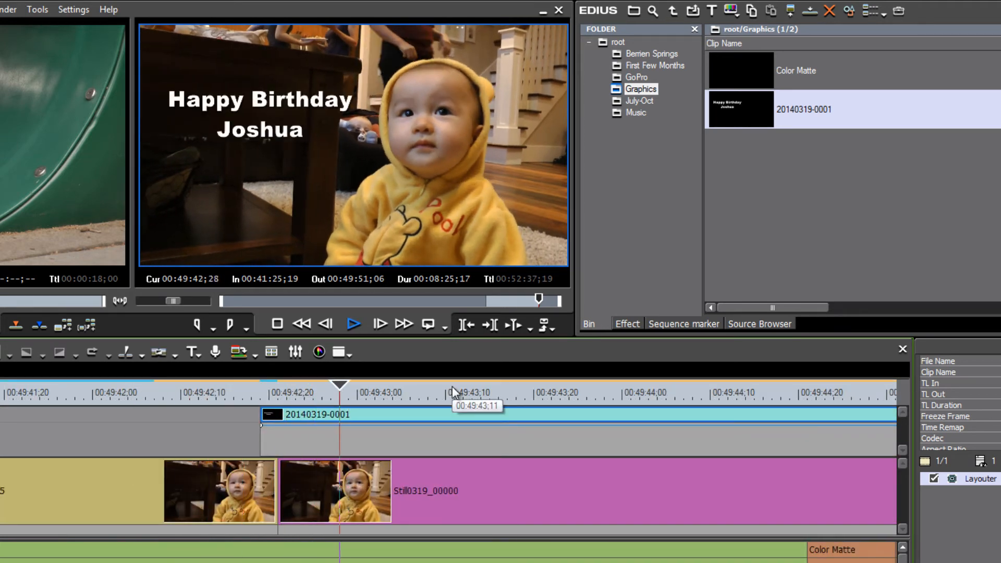
pyautogui.press('space')
pyautogui.hotkey('ctrl', 'z')
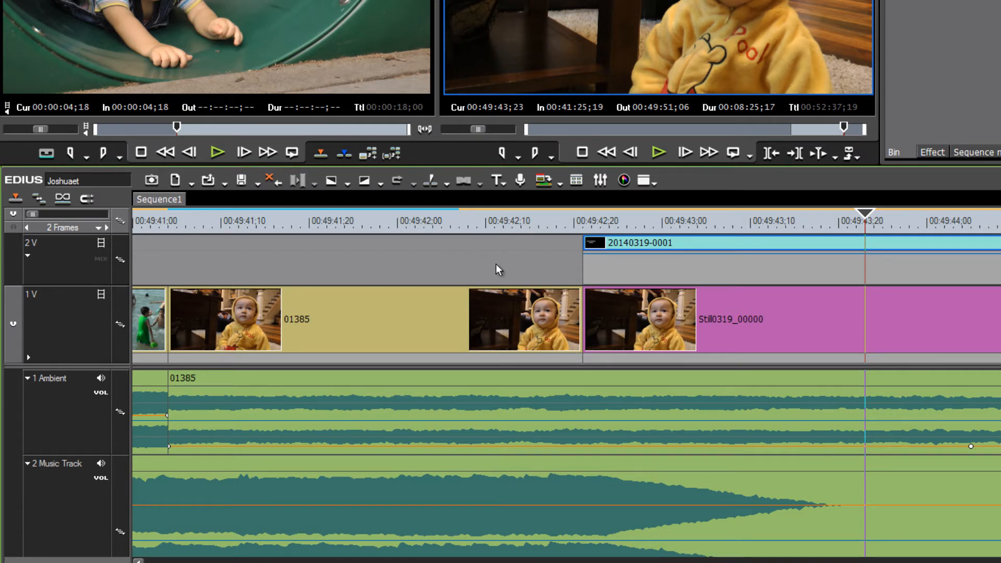
# Hide the volume and pan lines on both the Ambient and Music Track audio tracks
pyautogui.moveTo(866, 215); pyautogui.dragTo(653, 245)
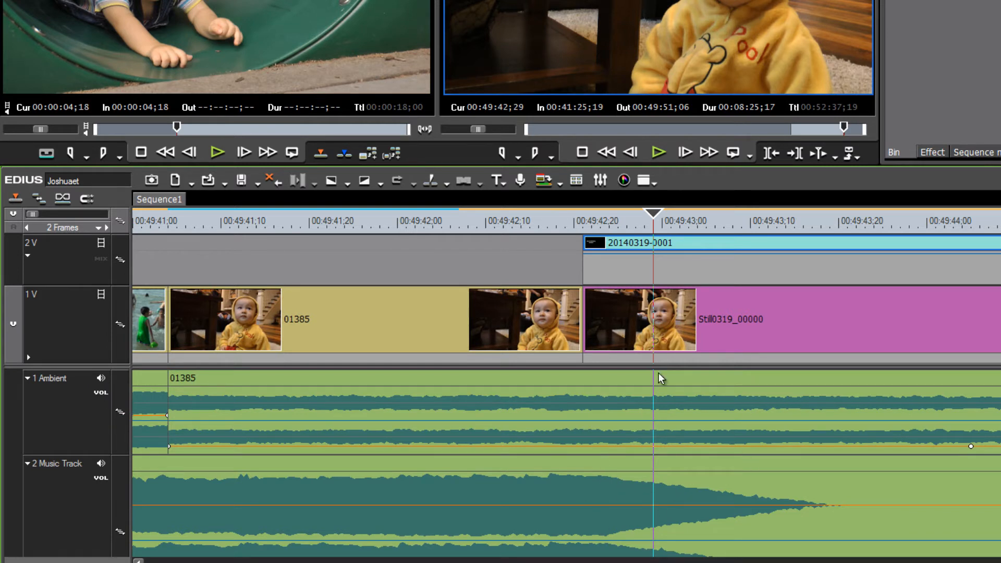
pyautogui.moveTo(654, 214); pyautogui.dragTo(530, 217)
pyautogui.click(724, 254)
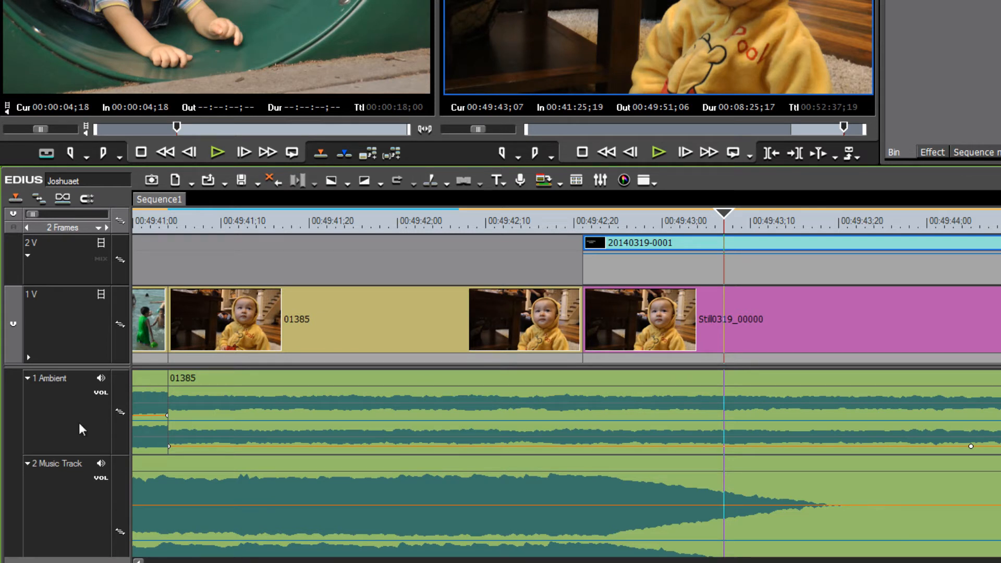
pyautogui.click(100, 392)
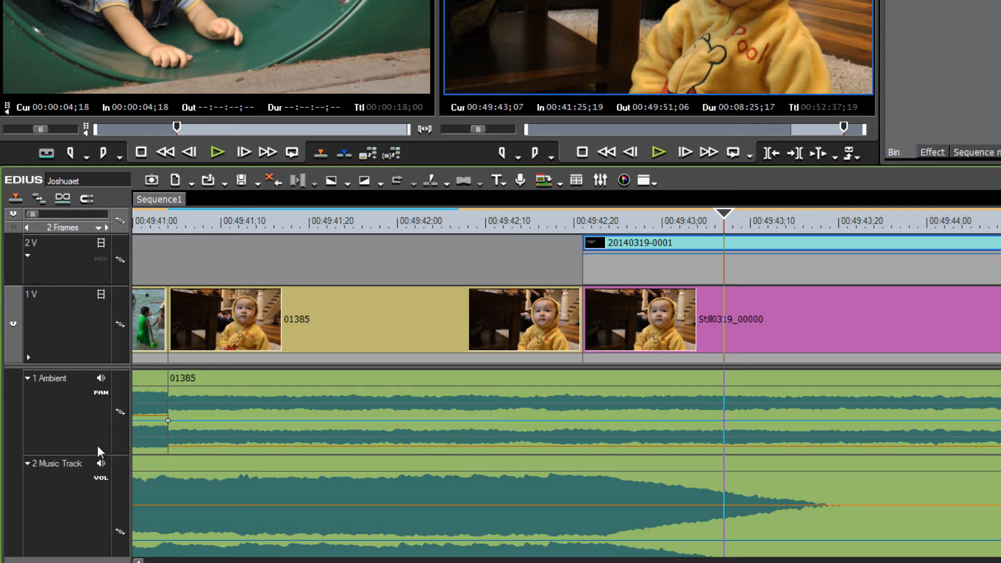
pyautogui.click(97, 393)
pyautogui.click(101, 479)
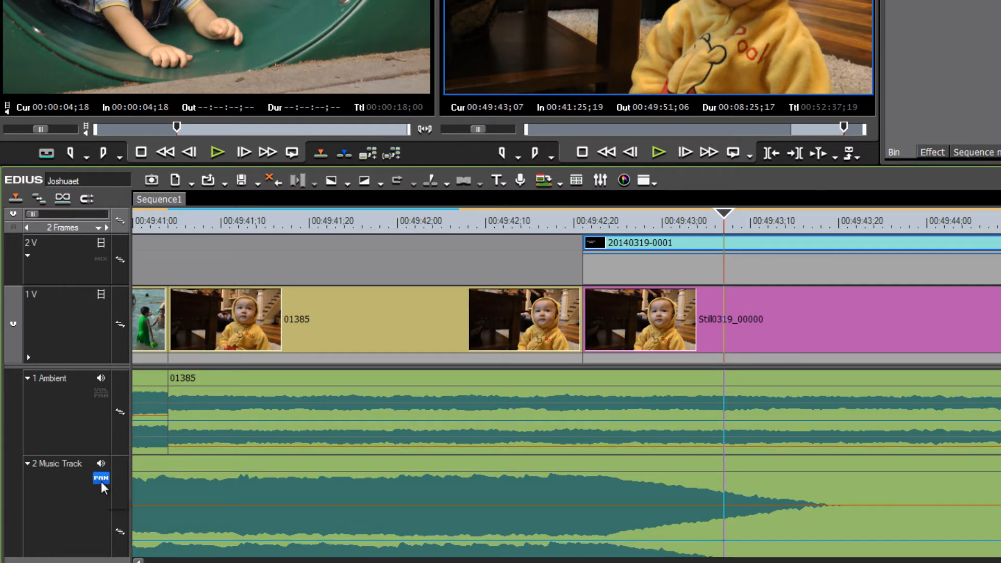
pyautogui.click(103, 480)
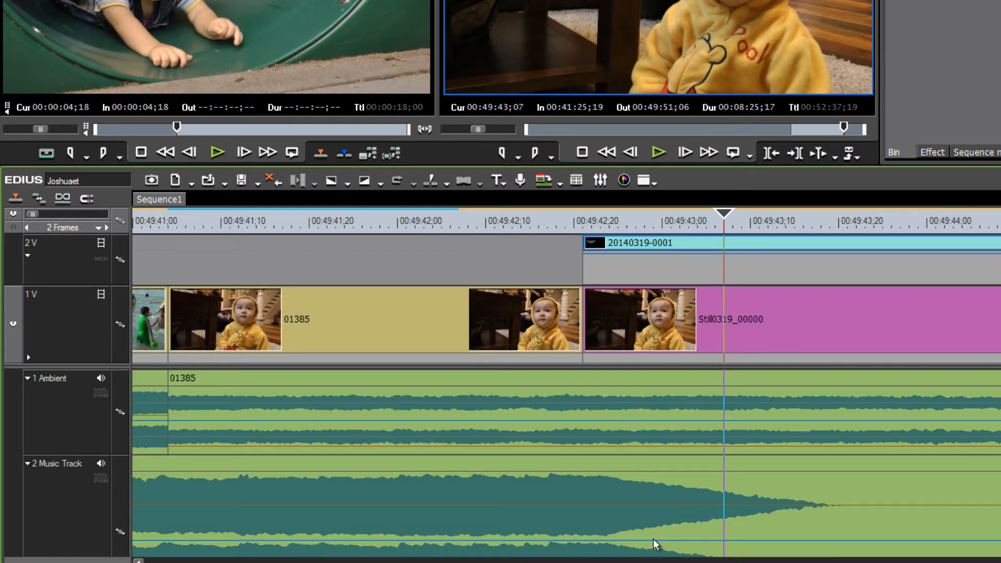
pyautogui.scroll(-1, 600, 485)
pyautogui.click(646, 453)
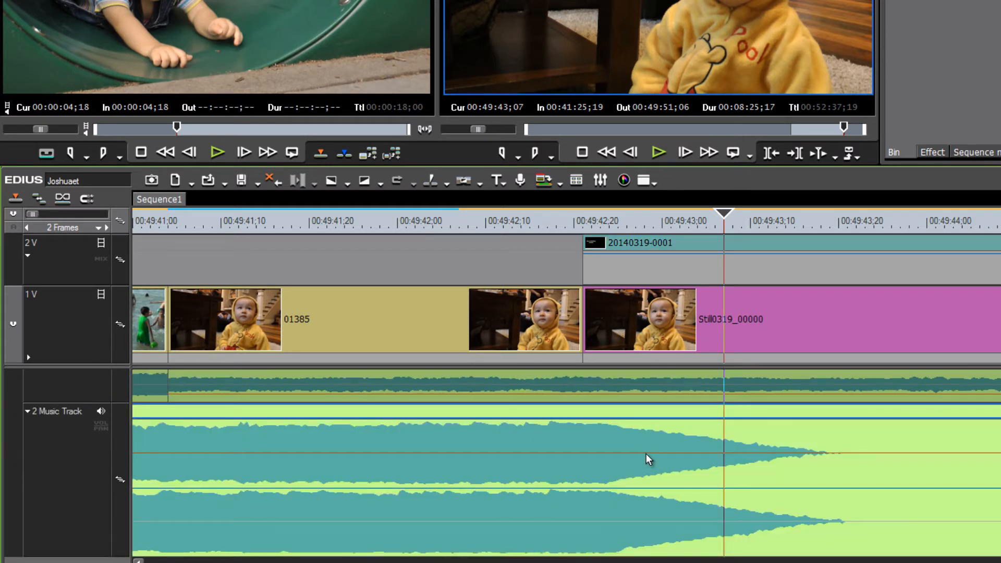
pyautogui.click(618, 453)
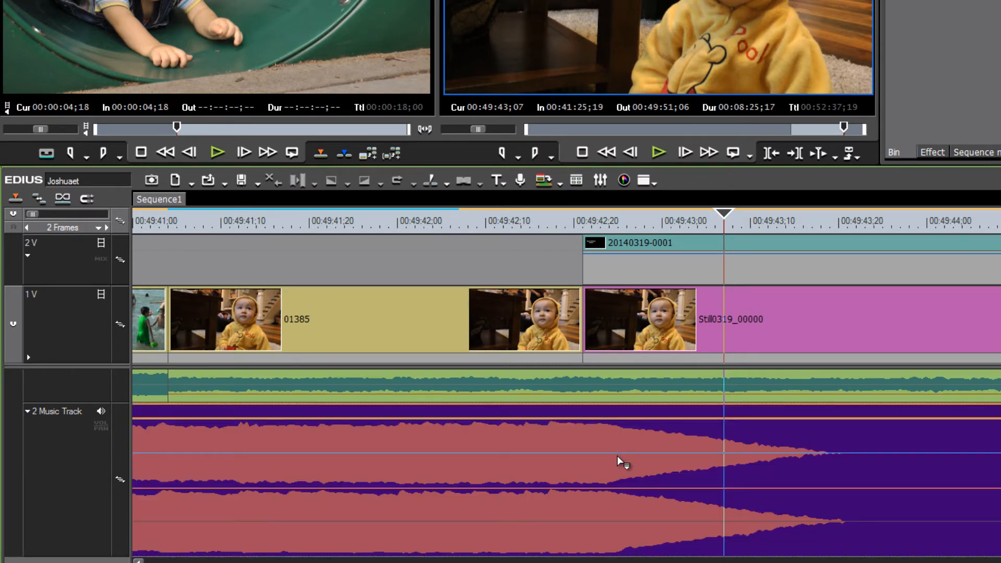
pyautogui.click(617, 456)
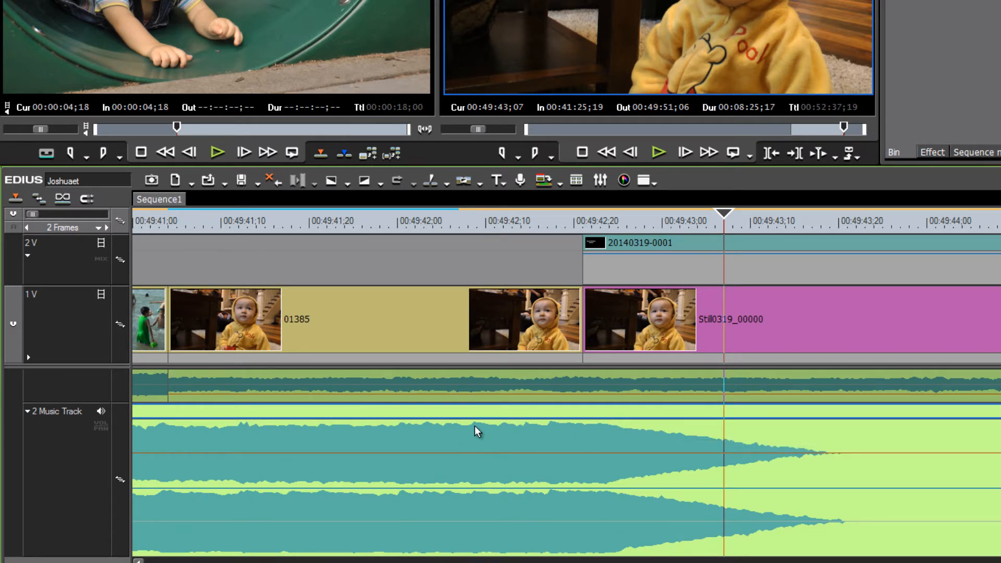
pyautogui.click(100, 427)
pyautogui.click(101, 428)
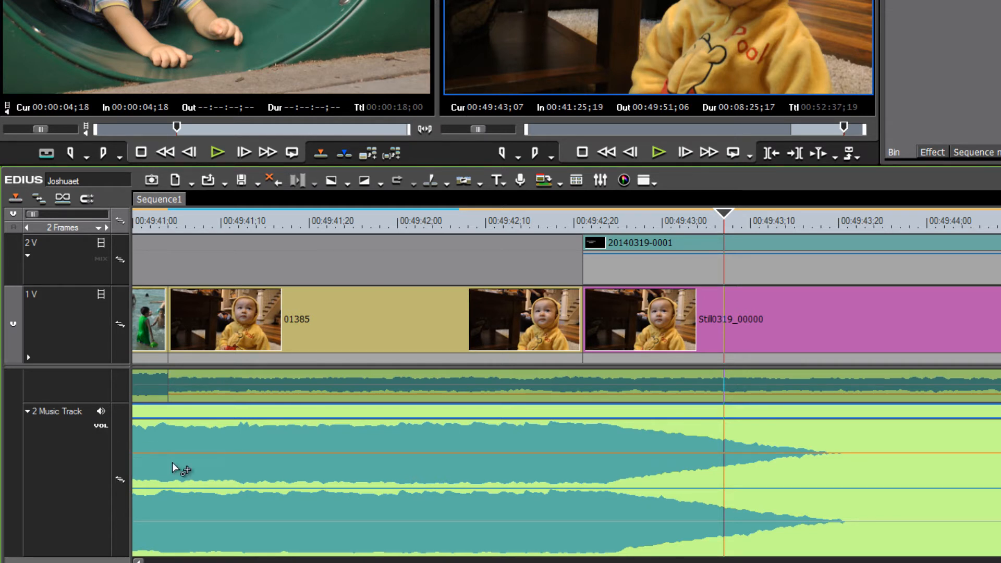
pyautogui.click(100, 428)
pyautogui.click(101, 428)
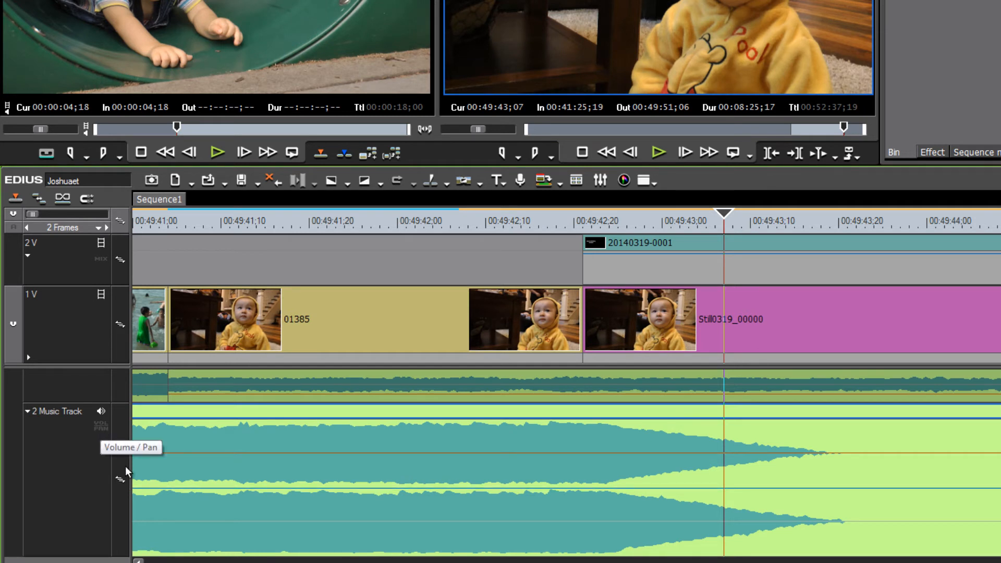
pyautogui.click(100, 428)
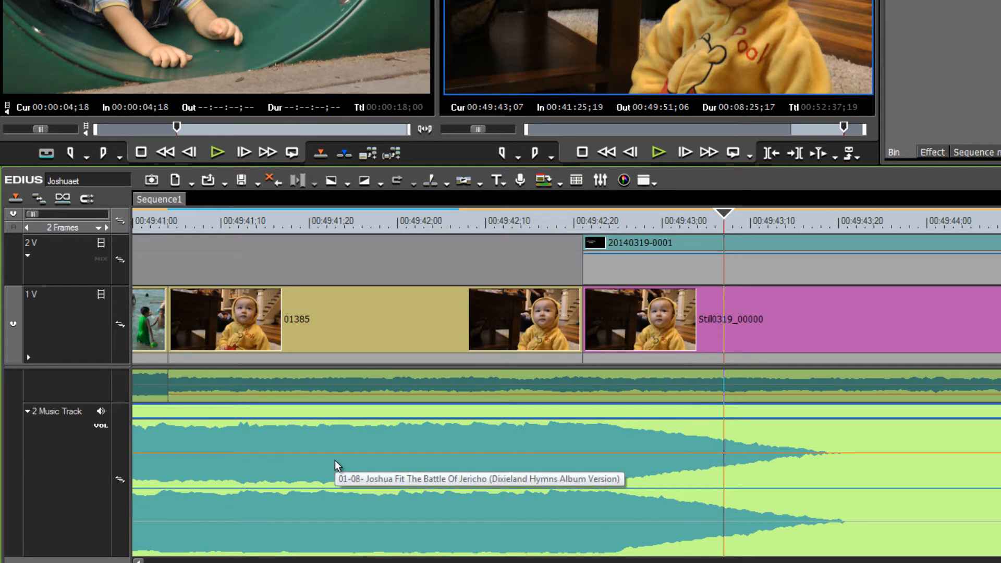
pyautogui.moveTo(342, 458)
pyautogui.mouseDown()
pyautogui.moveTo(344, 447)
pyautogui.moveTo(348, 454)
pyautogui.mouseUp()
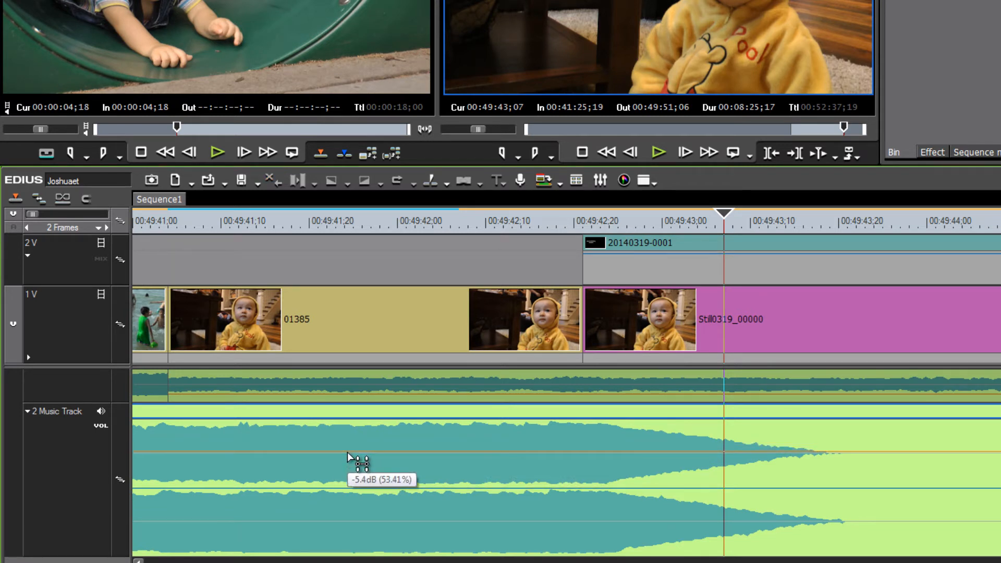
pyautogui.click(101, 425)
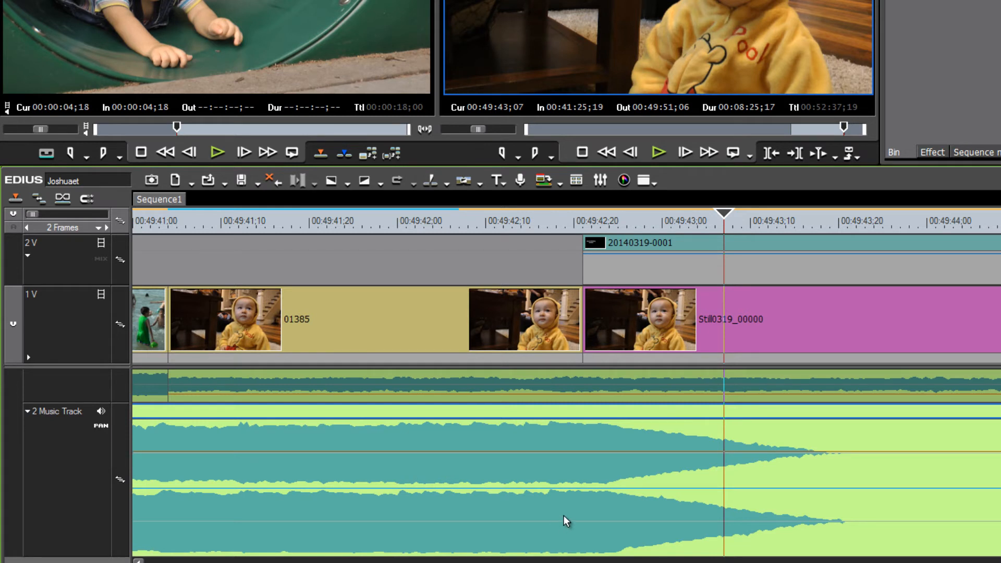
pyautogui.moveTo(590, 490)
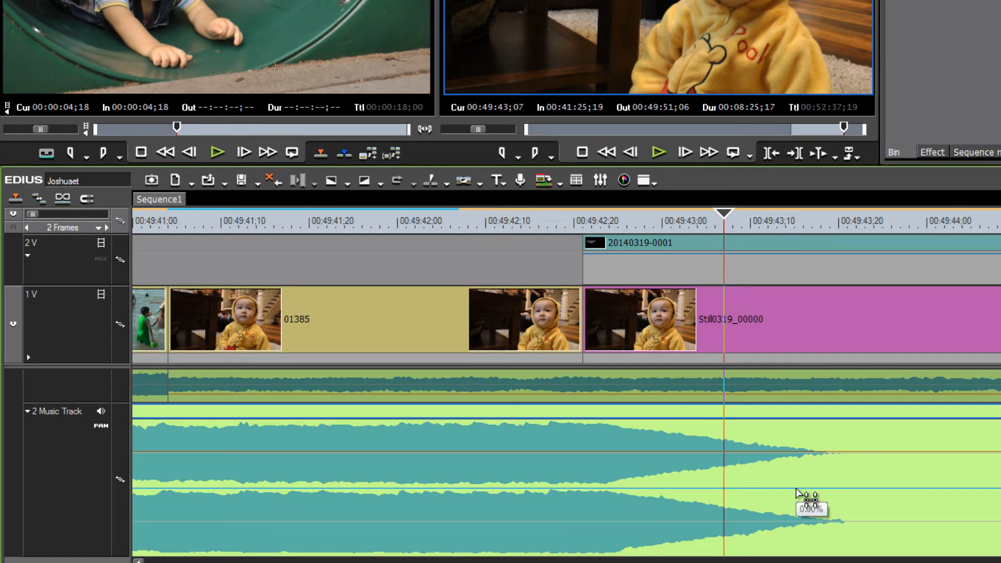
pyautogui.moveTo(806, 493); pyautogui.dragTo(812, 468)
pyautogui.moveTo(811, 494); pyautogui.dragTo(814, 485)
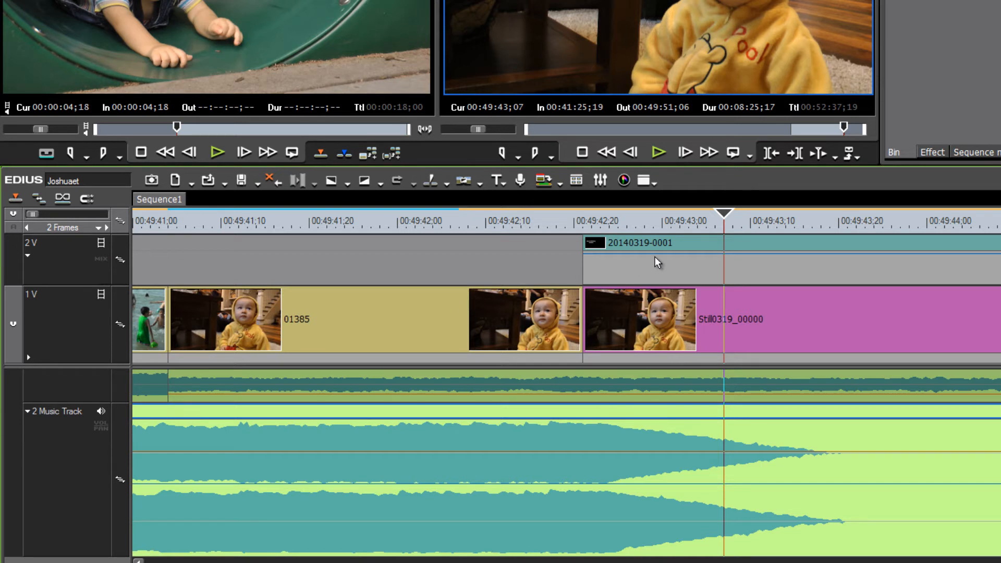
# Collapse the mixer area of the 2V track and collapse the Music Track audio track
pyautogui.click(716, 253)
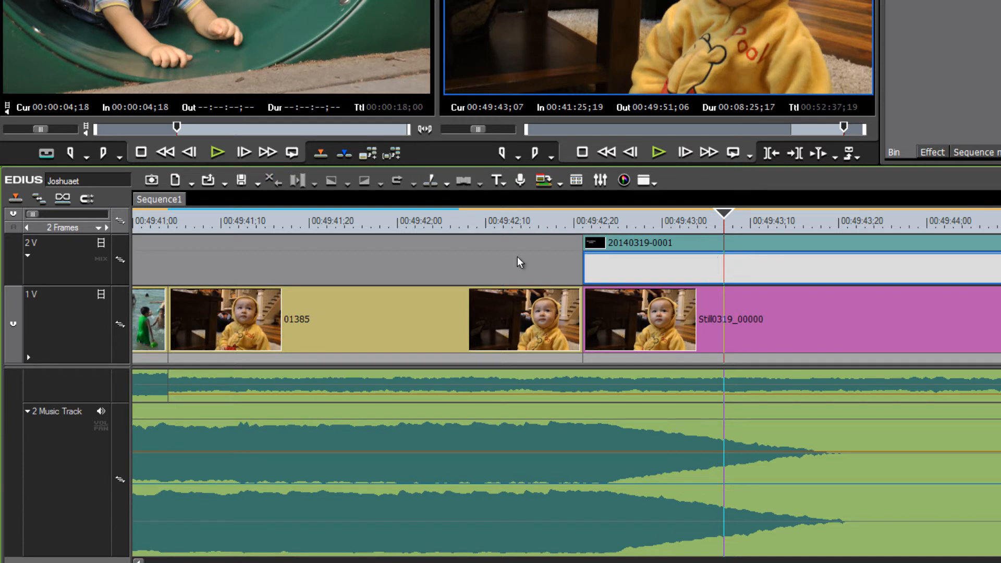
pyautogui.click(98, 259)
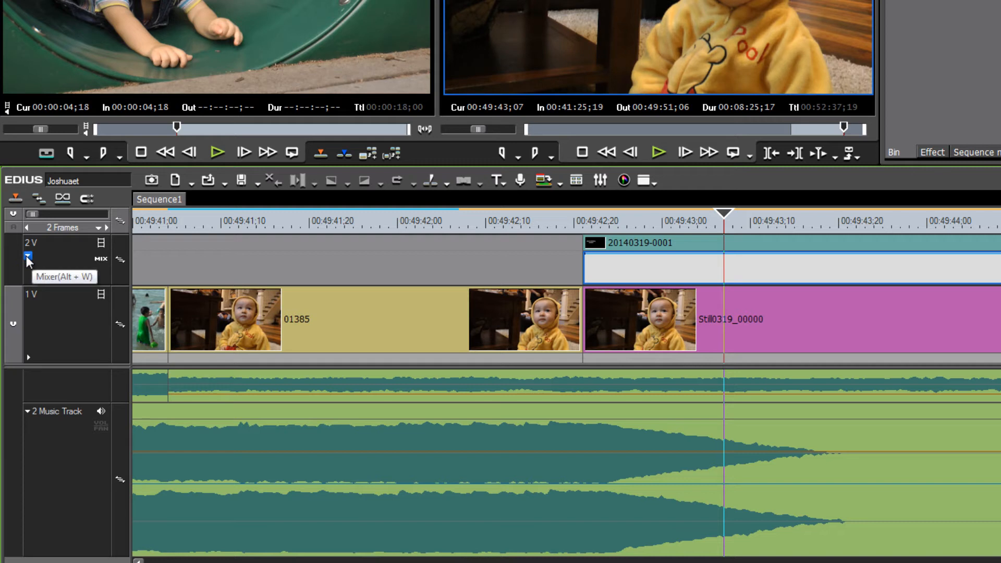
pyautogui.click(28, 256)
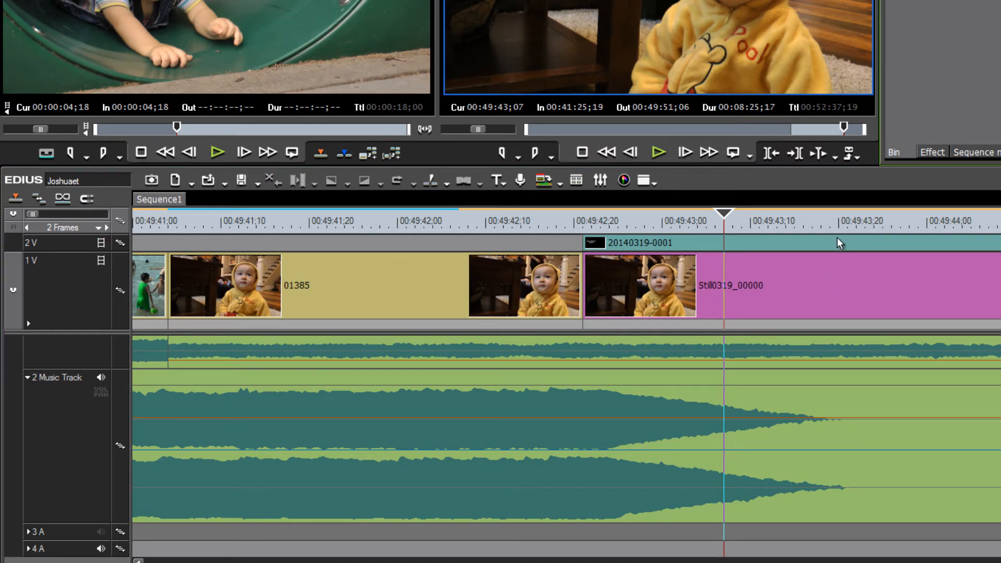
pyautogui.moveTo(727, 211); pyautogui.dragTo(617, 219)
pyautogui.moveTo(683, 224)
pyautogui.mouseDown()
pyautogui.moveTo(722, 232)
pyautogui.moveTo(685, 241)
pyautogui.mouseUp()
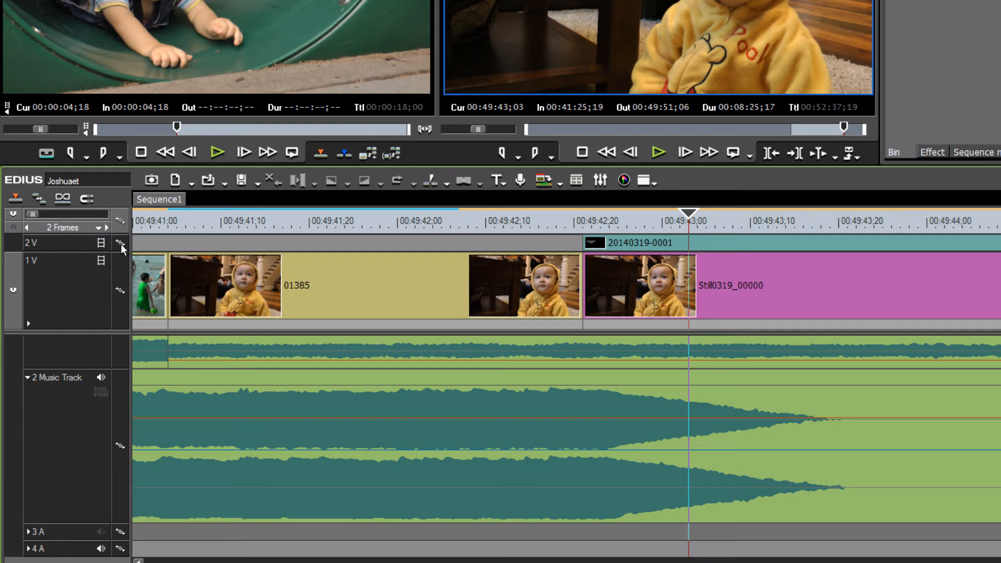
pyautogui.click(28, 378)
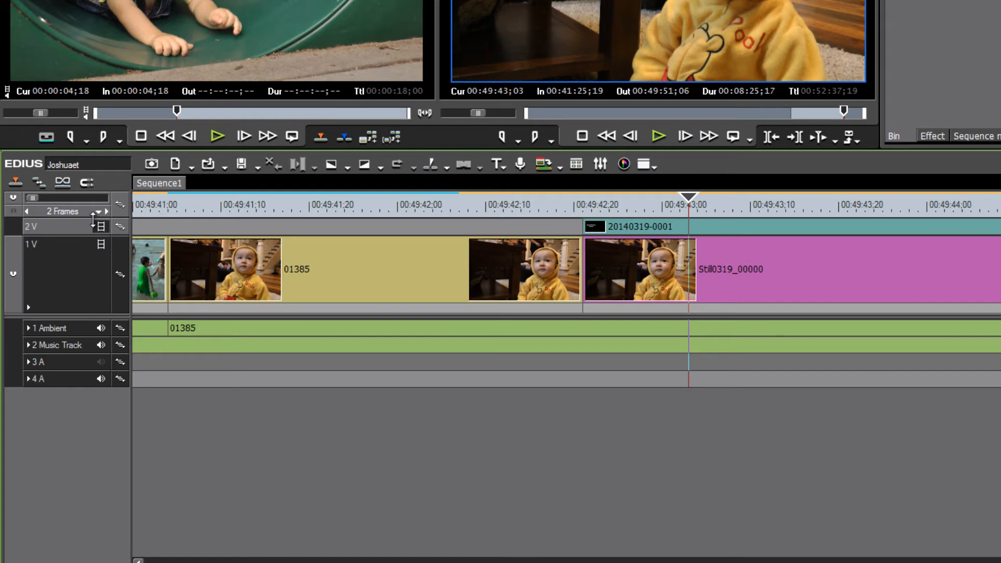
# Enlarge the 2V track, expand its mixer and switch on the title clip's mix (opacity) line
pyautogui.moveTo(94, 219); pyautogui.dragTo(95, 172)
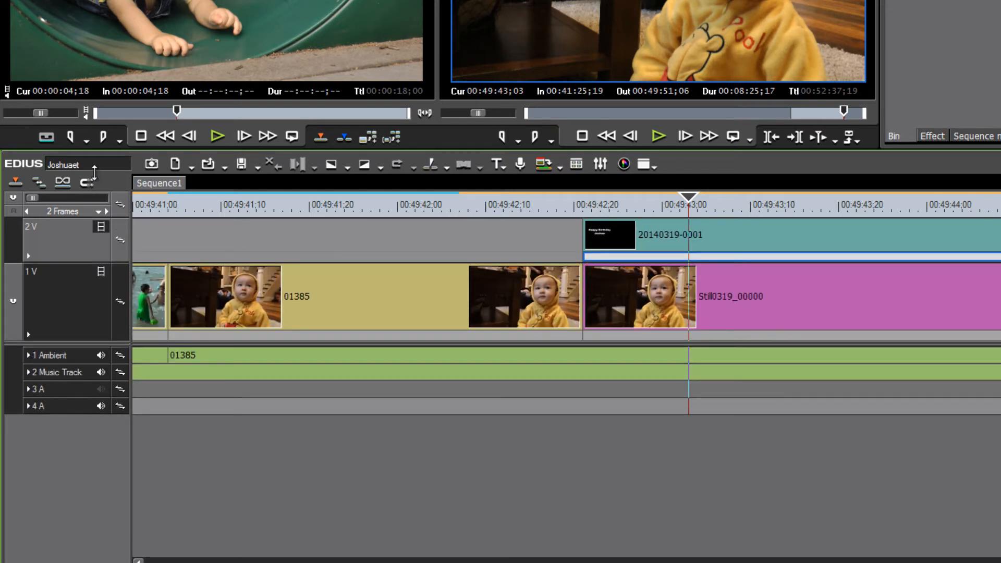
pyautogui.click(29, 256)
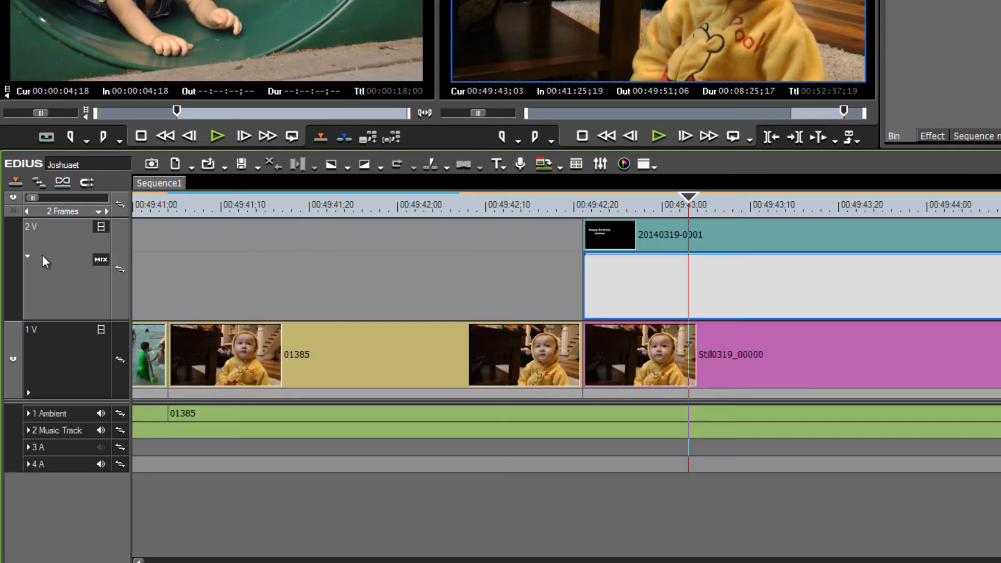
pyautogui.click(101, 263)
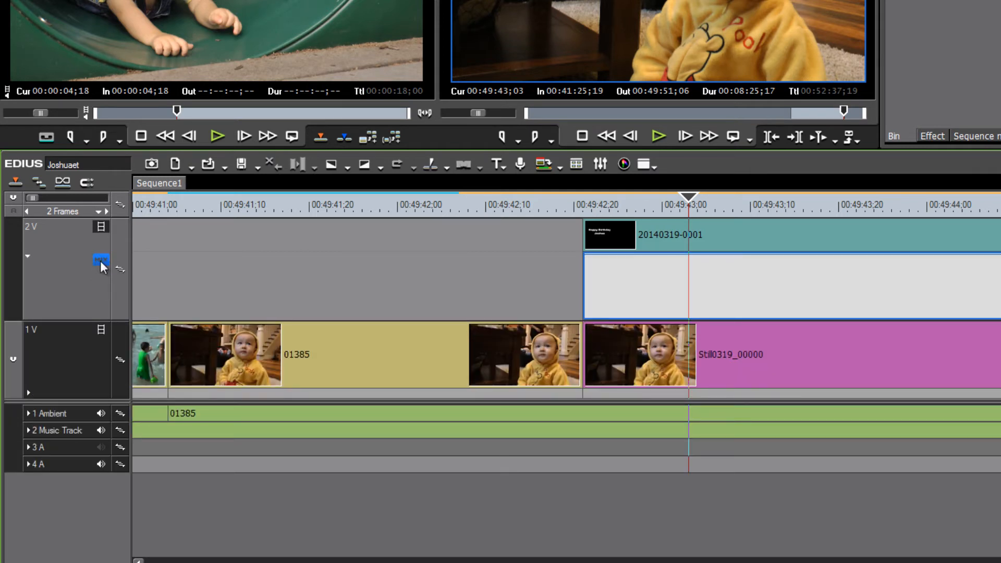
pyautogui.click(101, 262)
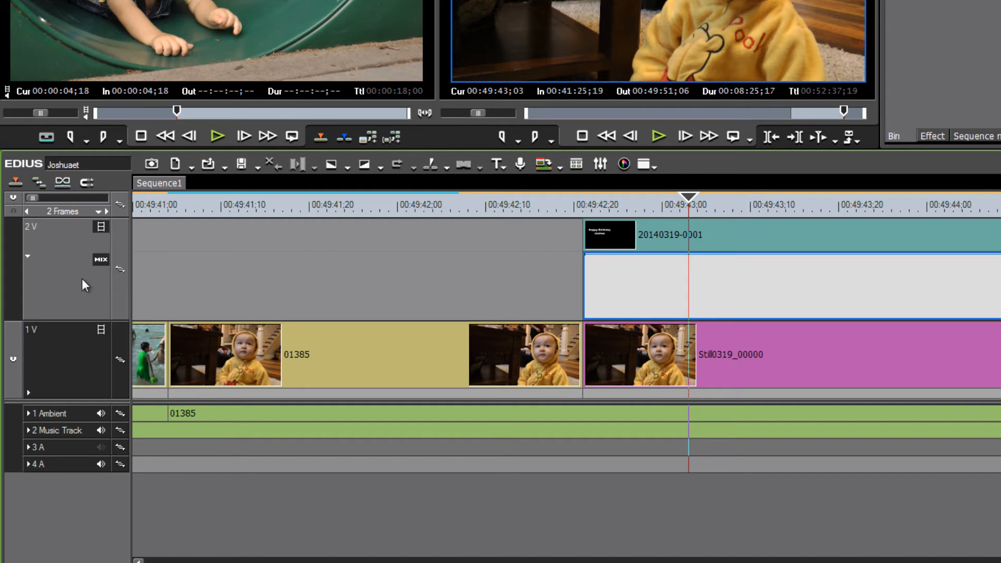
# Add an opacity keyframe on the title clip at the playhead and pull its starting point down to 0% for a fade-in
pyautogui.click(681, 255)
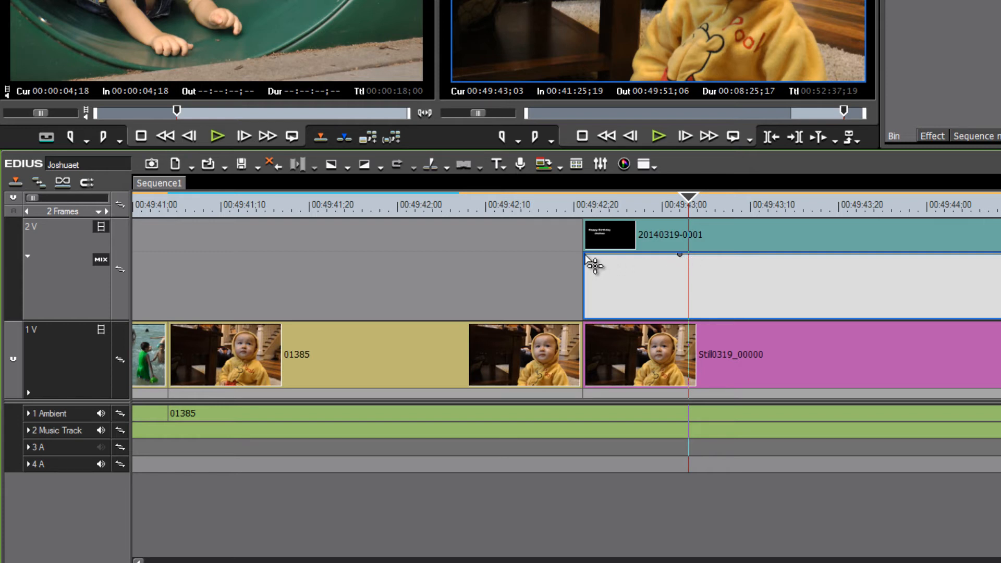
pyautogui.moveTo(586, 254)
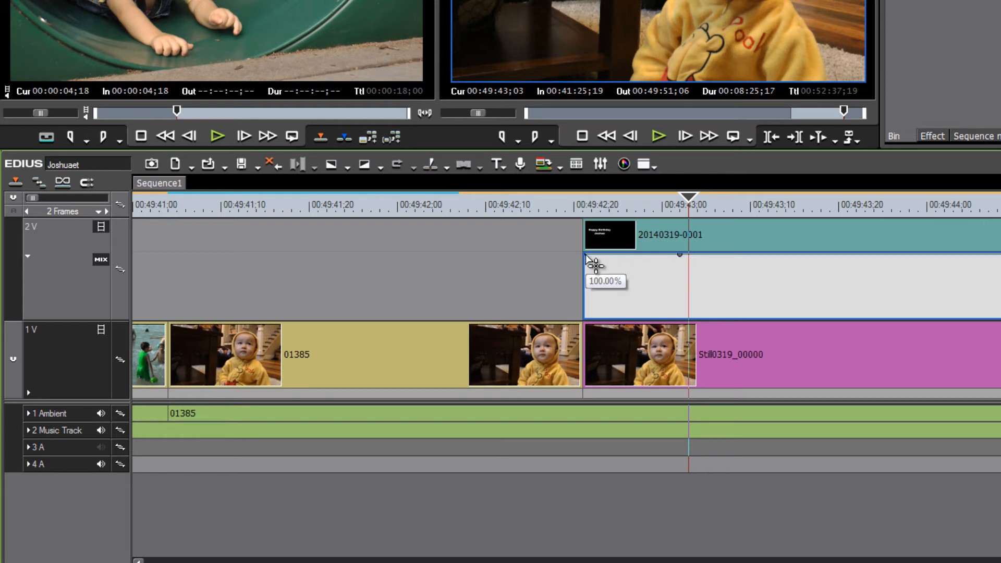
pyautogui.moveTo(586, 255); pyautogui.dragTo(586, 336)
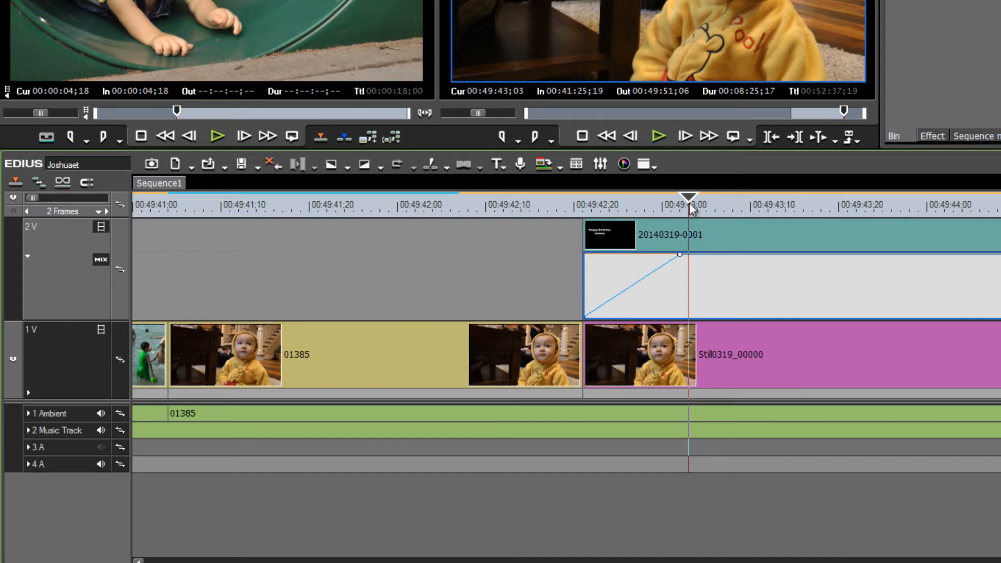
# Move the playhead just before the title clip and play back the fade-in
pyautogui.moveTo(689, 204); pyautogui.dragTo(575, 219)
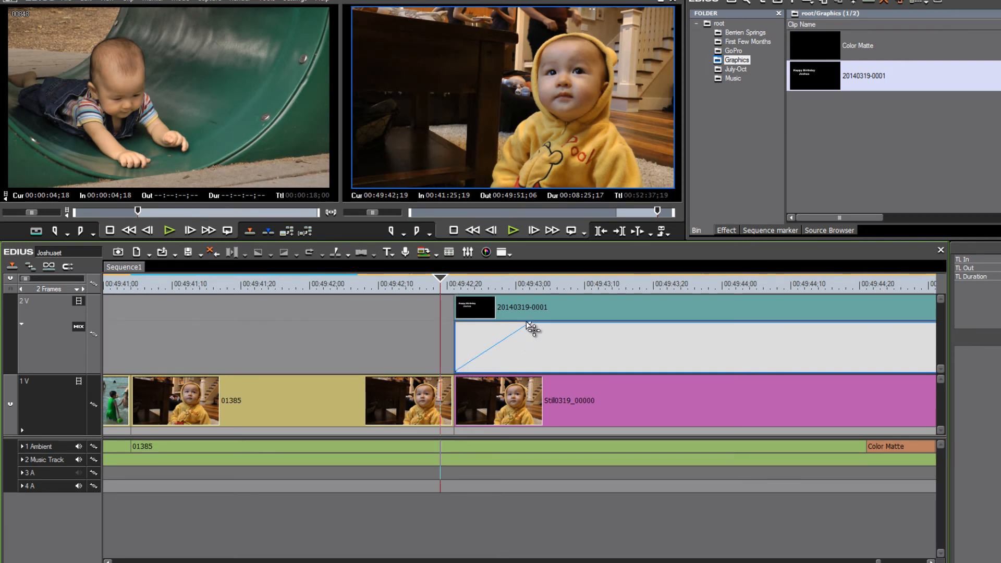
pyautogui.click(423, 286)
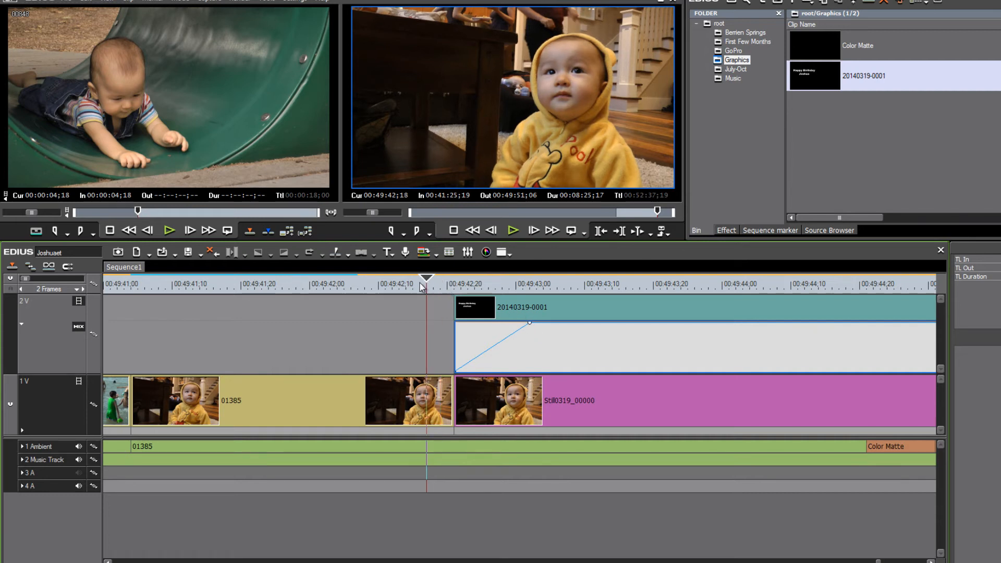
pyautogui.moveTo(422, 286); pyautogui.dragTo(419, 287)
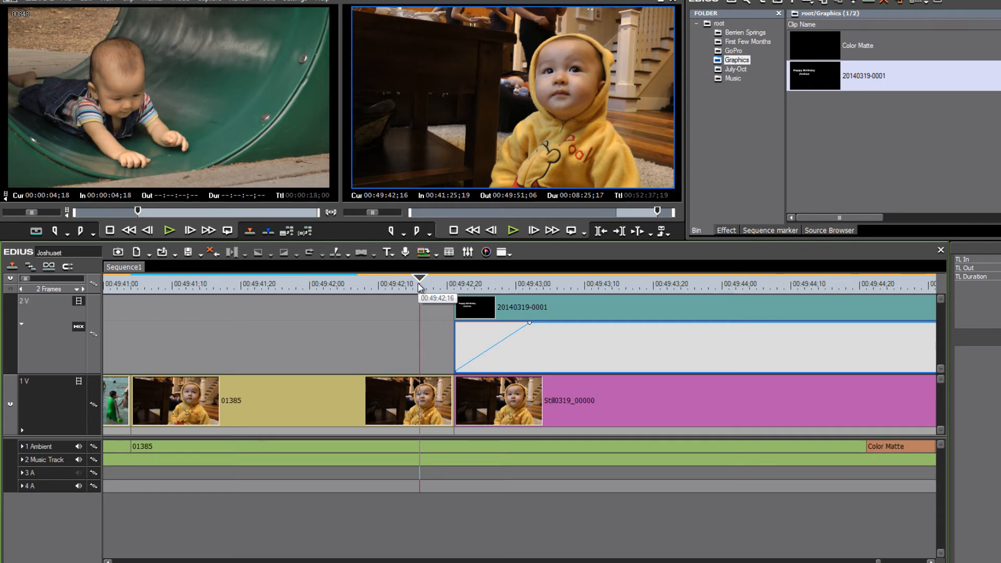
pyautogui.press('space')
pyautogui.press('space')
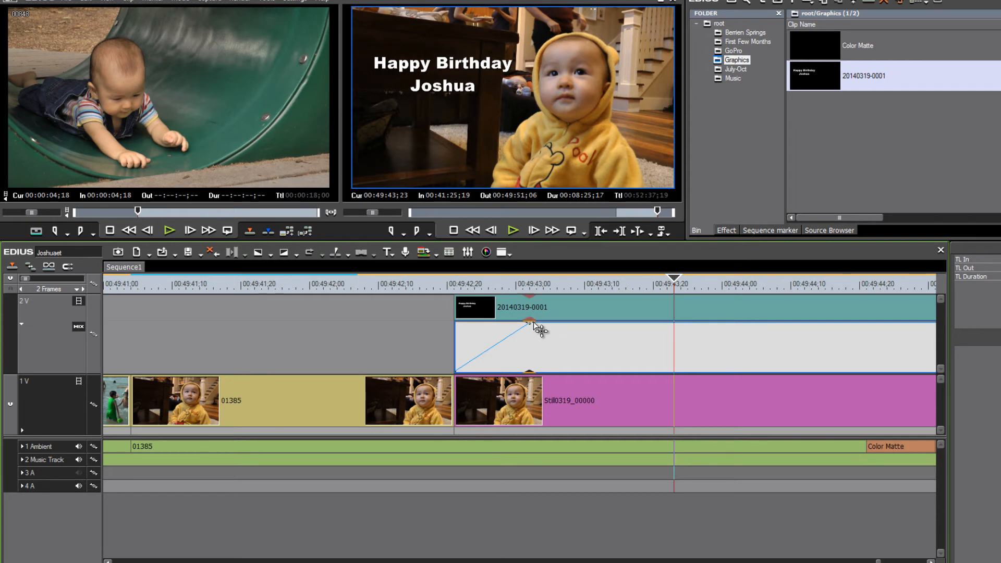
# Move the 100% opacity keyframe later to lengthen the title's fade-in, and play it back from before the still
pyautogui.moveTo(535, 324); pyautogui.dragTo(598, 324)
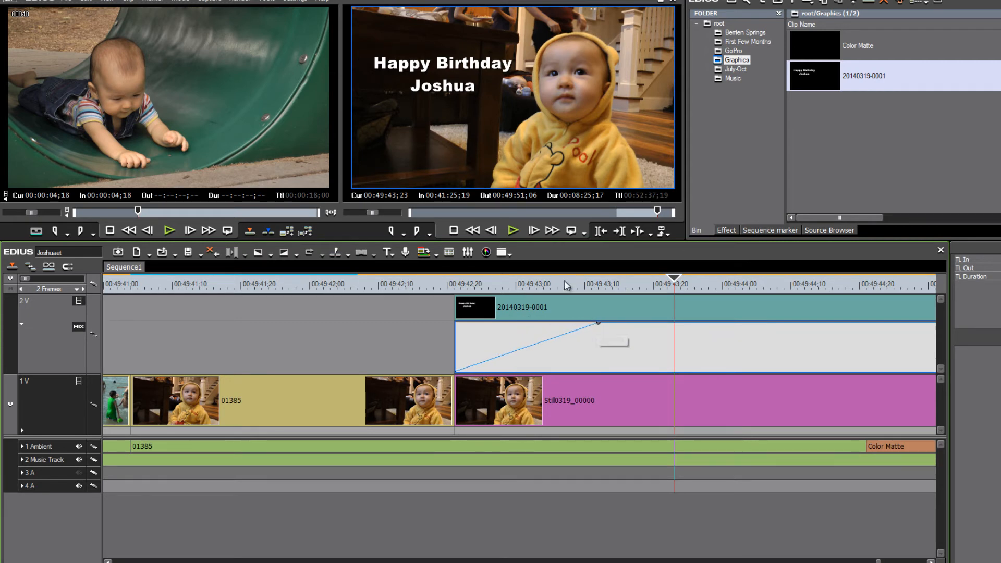
pyautogui.click(410, 284)
pyautogui.press('space')
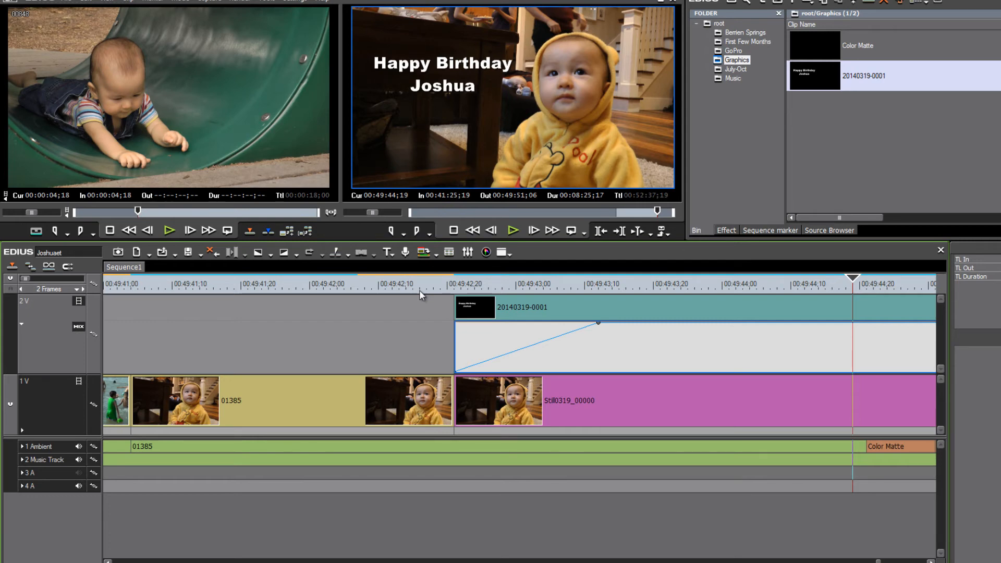
# Zoom the timeline in and out and play back the sequence ending with the fading birthday title
pyautogui.scroll(-6, 419, 290)
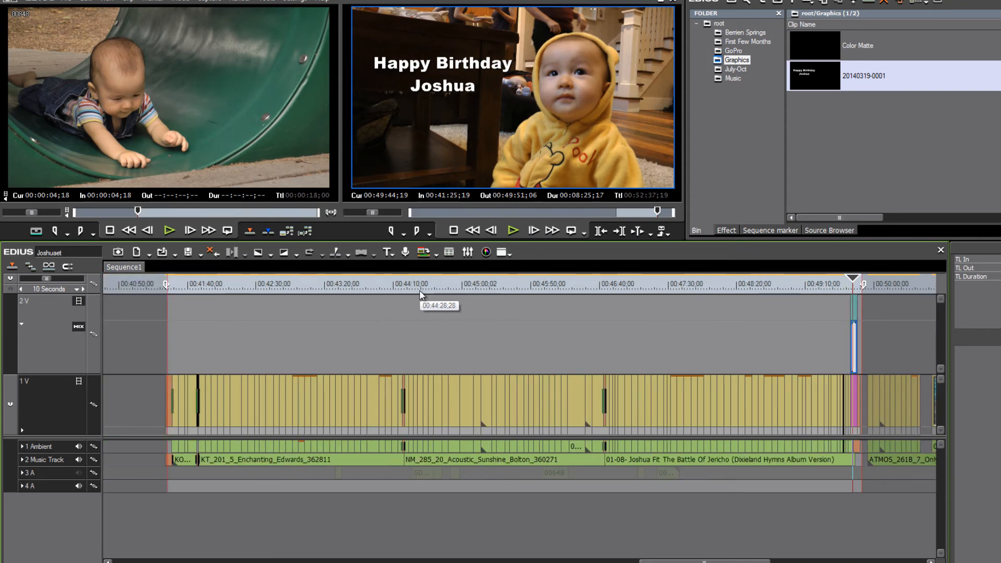
pyautogui.moveTo(522, 286); pyautogui.dragTo(379, 305)
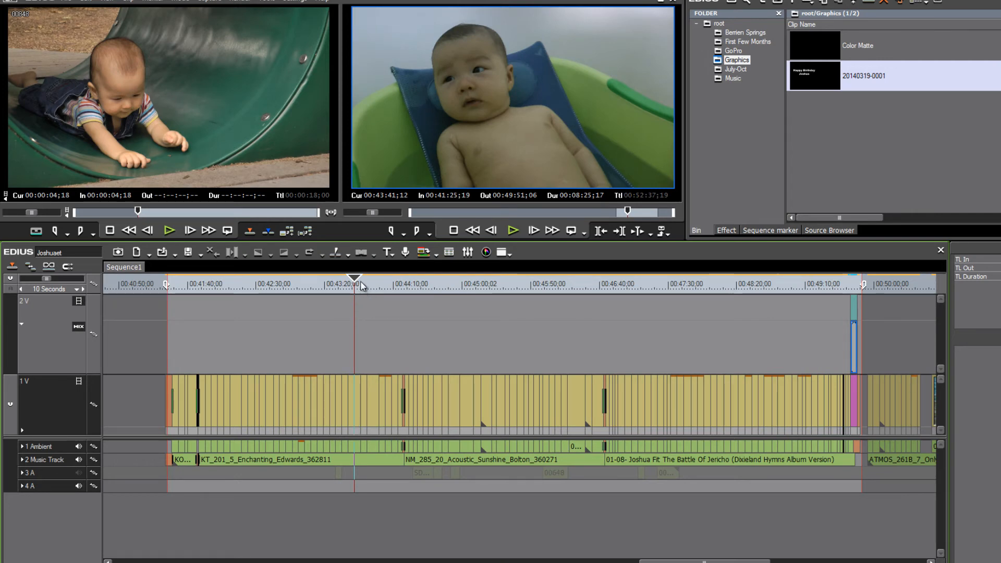
pyautogui.moveTo(355, 284); pyautogui.dragTo(759, 383)
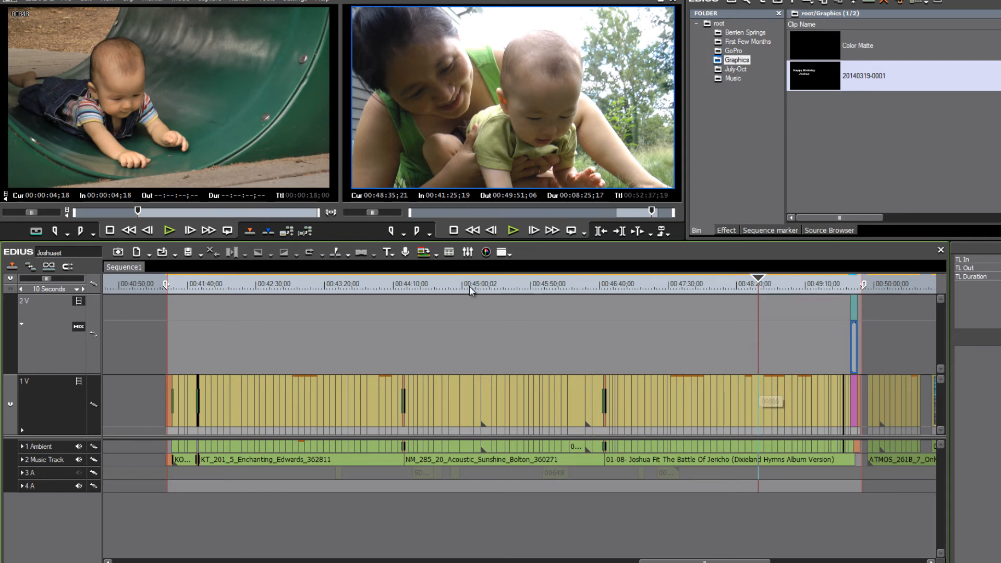
pyautogui.moveTo(166, 287); pyautogui.dragTo(168, 287)
pyautogui.scroll(2, 168, 287)
pyautogui.scroll(1, 168, 287)
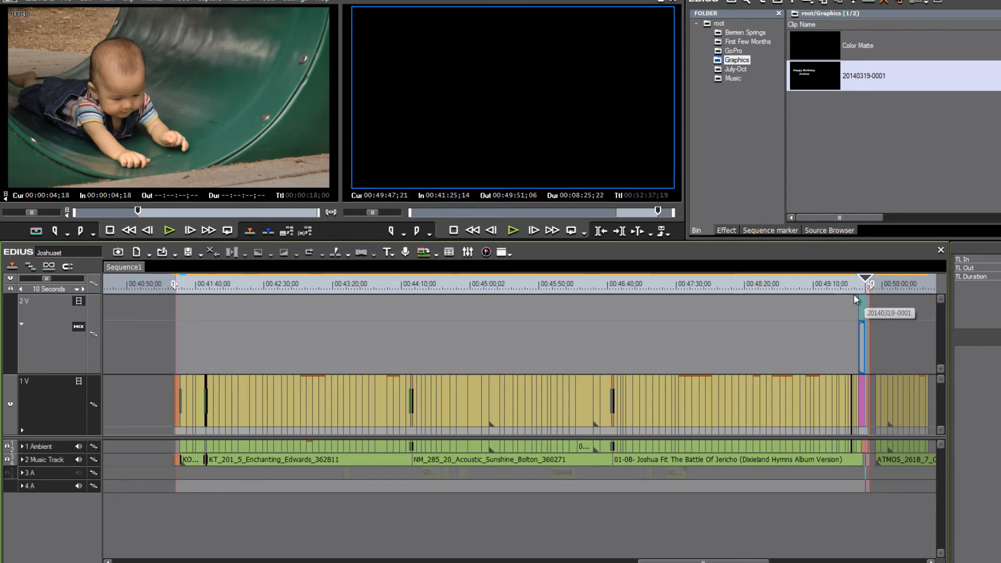
pyautogui.scroll(5, 861, 289)
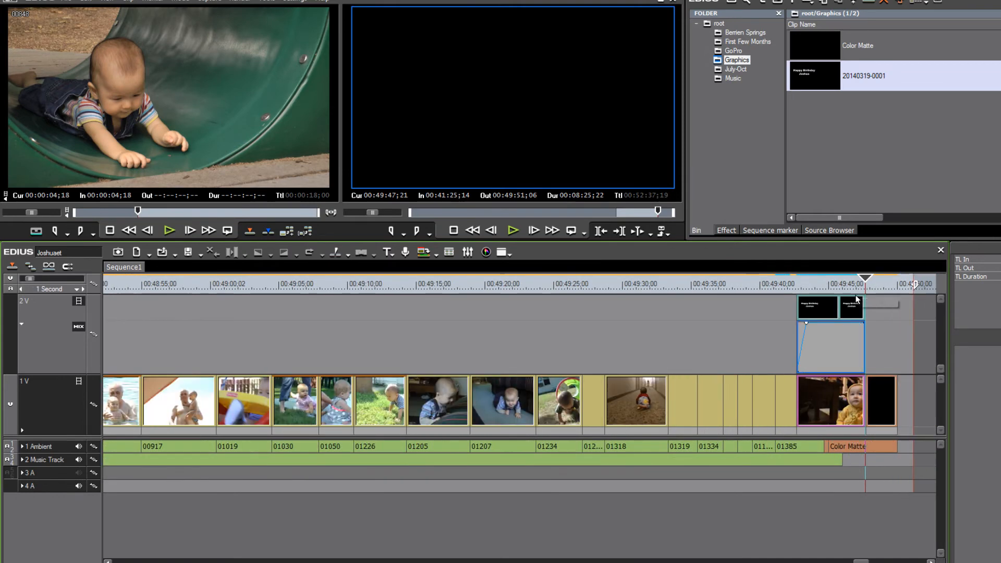
pyautogui.moveTo(898, 288); pyautogui.dragTo(801, 290)
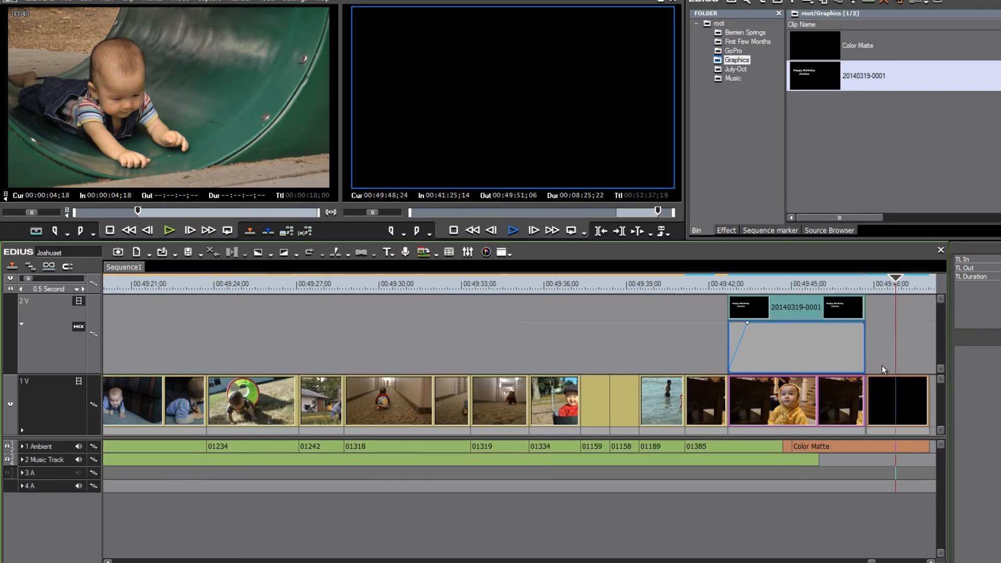
pyautogui.press('space')
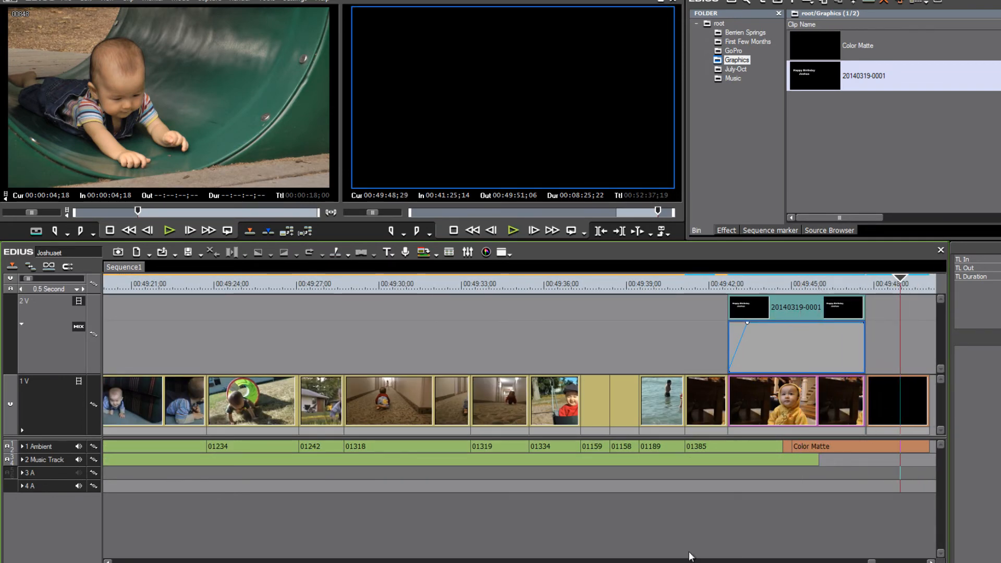
pyautogui.scroll(-3, 645, 434)
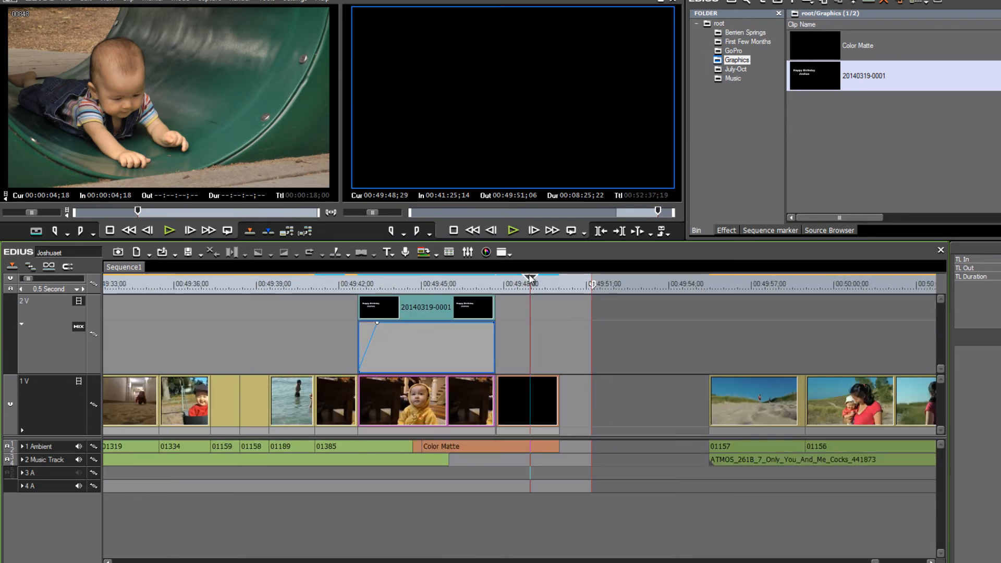
# Delete the black Color Matte clip that follows the freeze-frame still on the video track
pyautogui.moveTo(529, 282); pyautogui.dragTo(499, 292)
pyautogui.click(471, 404)
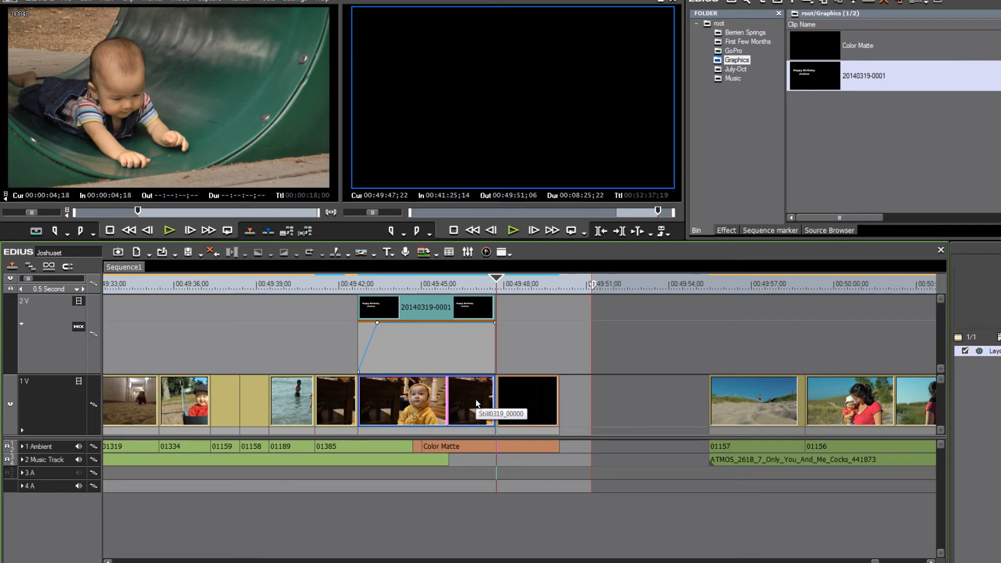
pyautogui.click(532, 395)
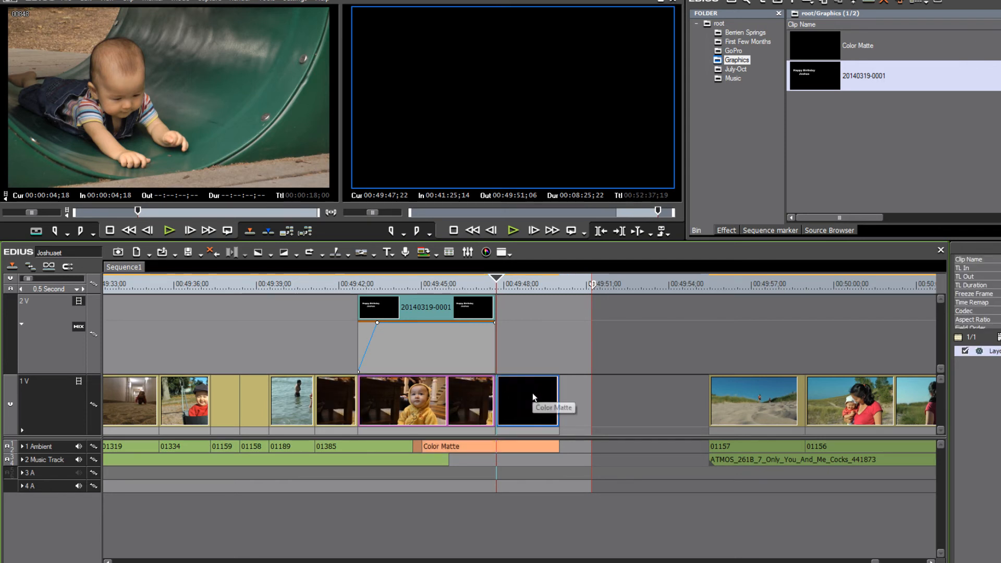
pyautogui.press('Delete')
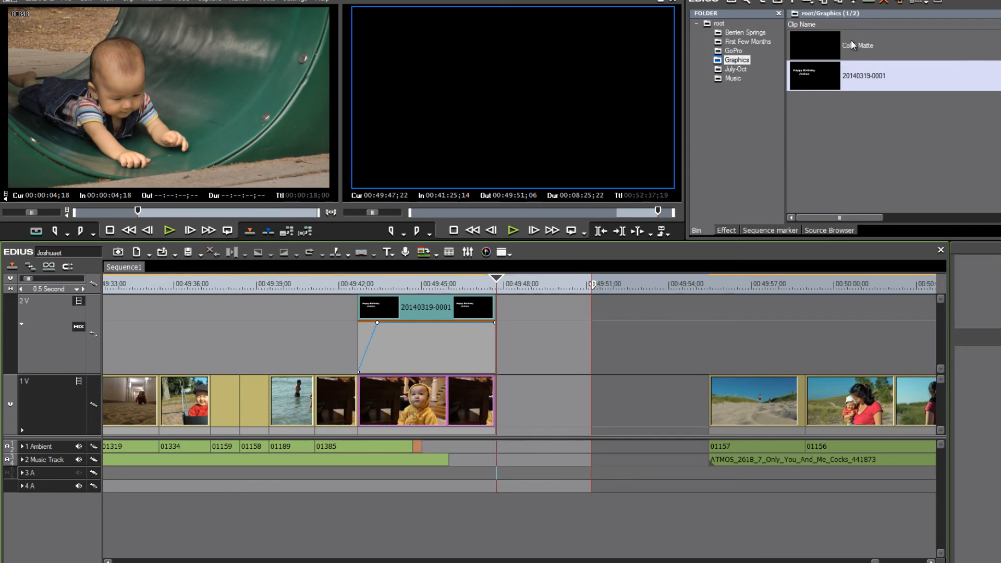
# Place the Color Matte clip from the Graphics bin directly after the still on the video track
pyautogui.click(825, 41)
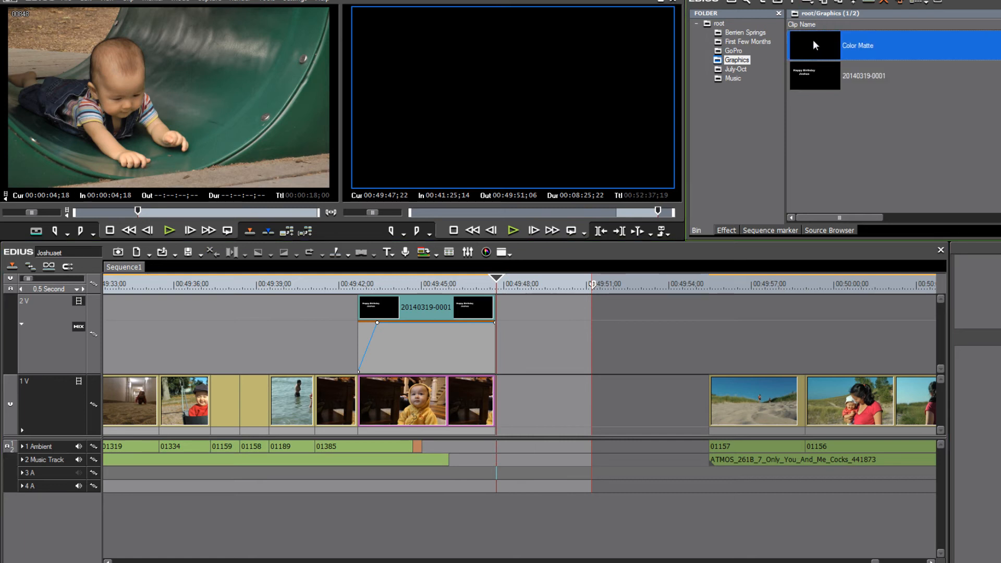
pyautogui.moveTo(812, 42); pyautogui.dragTo(484, 398)
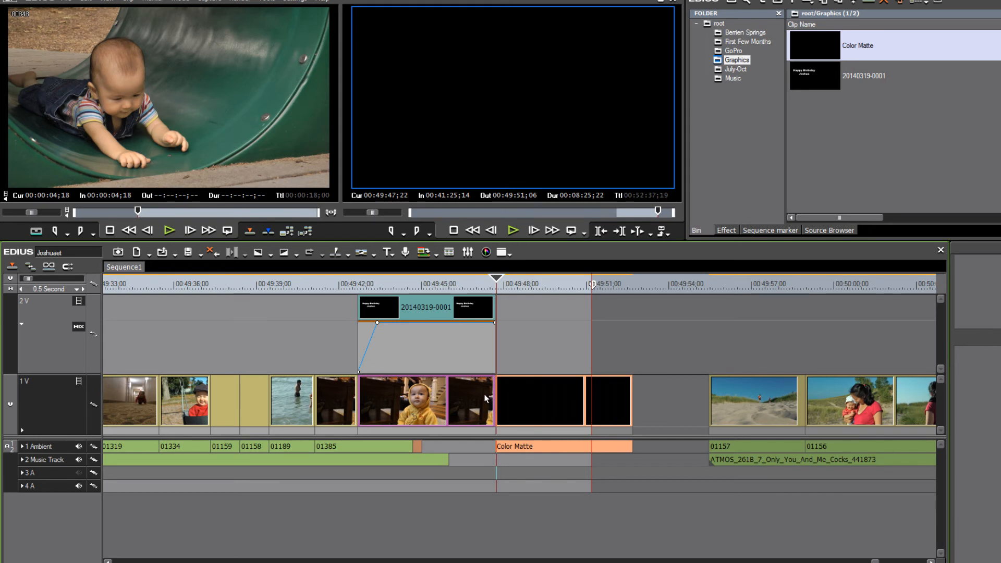
pyautogui.click(485, 397)
pyautogui.press('Left')
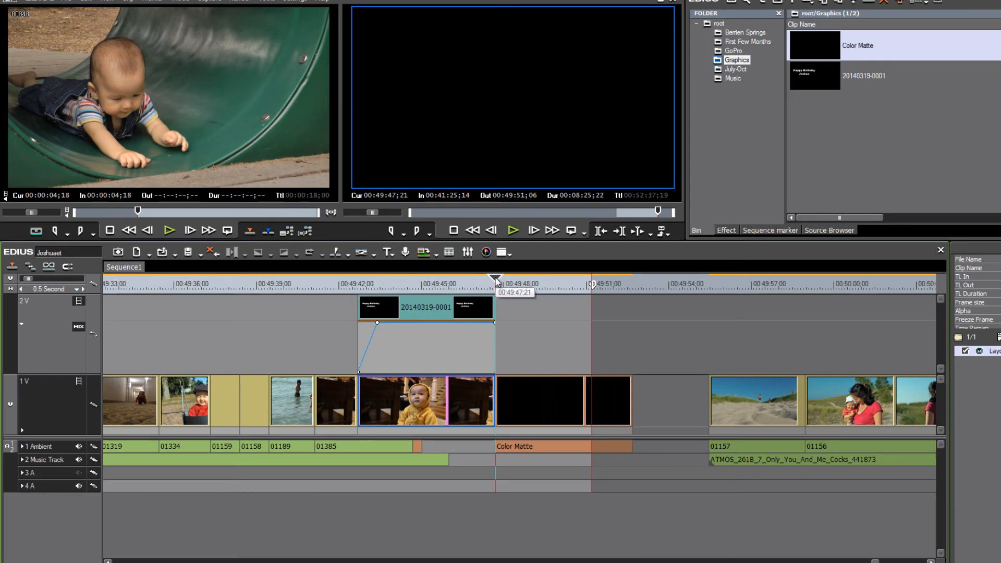
# Add a dissolve transition between the still and the Color Matte and lengthen it
pyautogui.press('l')
pyautogui.moveTo(501, 295); pyautogui.dragTo(497, 297)
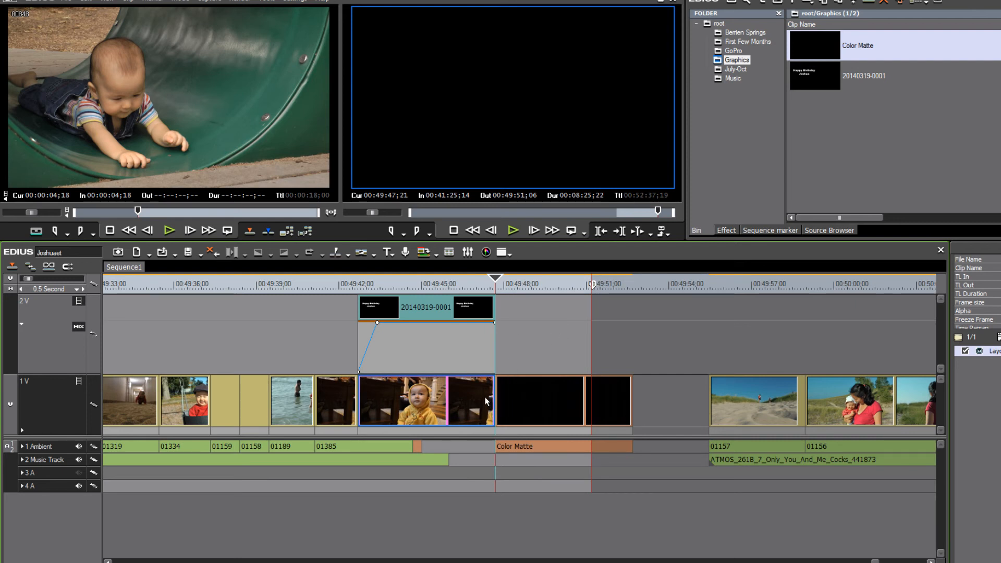
pyautogui.hotkey('ctrl', 'p')
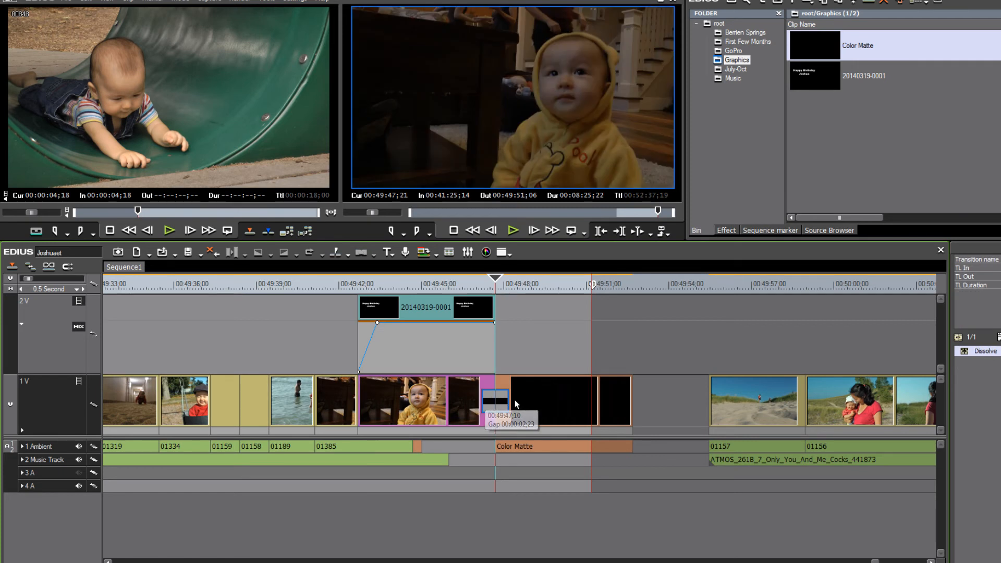
pyautogui.moveTo(509, 403); pyautogui.dragTo(540, 401)
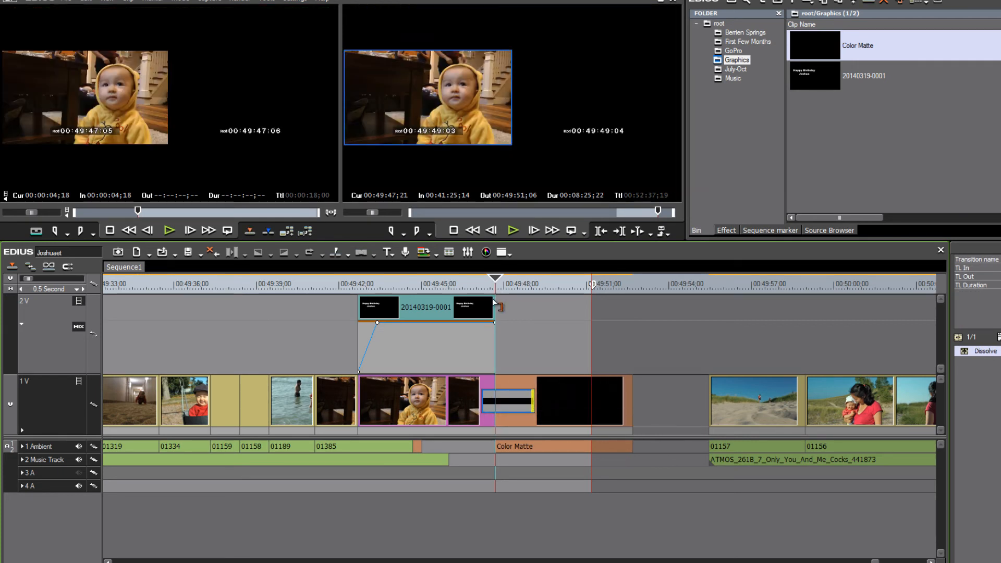
# Extend the title clip over the dissolve and pull its end opacity keyframe down to 0% for a fade-out
pyautogui.moveTo(493, 302); pyautogui.dragTo(514, 314)
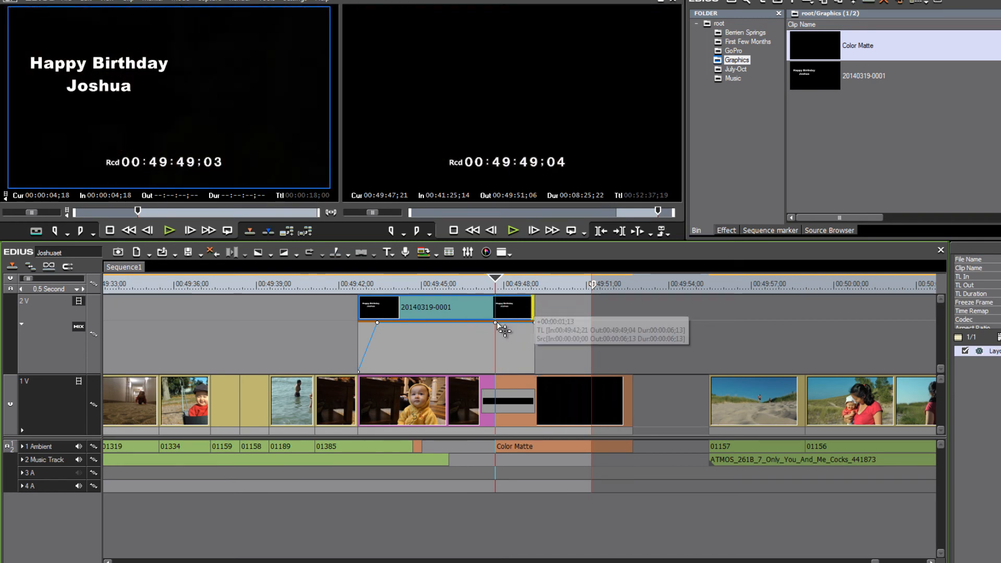
pyautogui.click(500, 327)
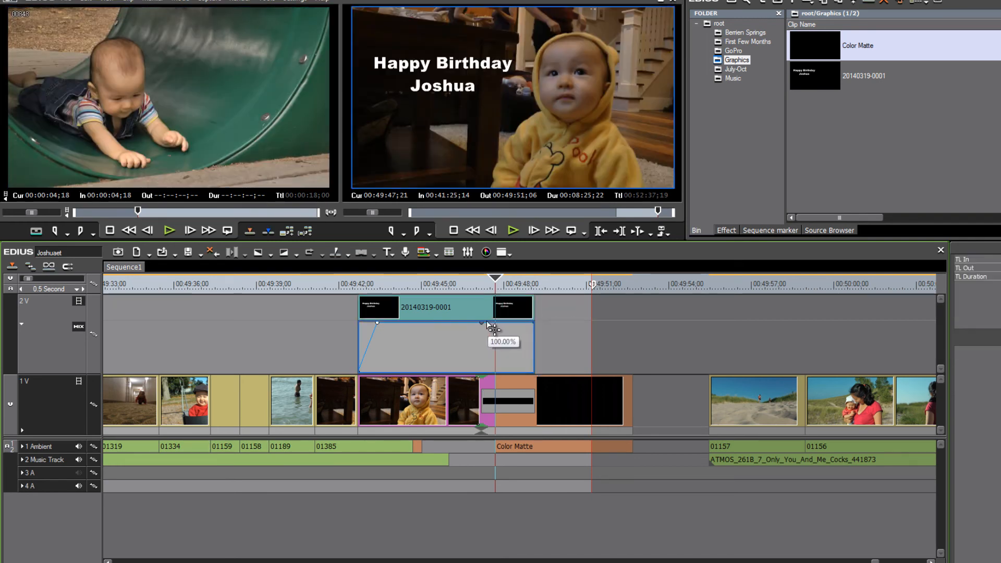
pyautogui.click(482, 323)
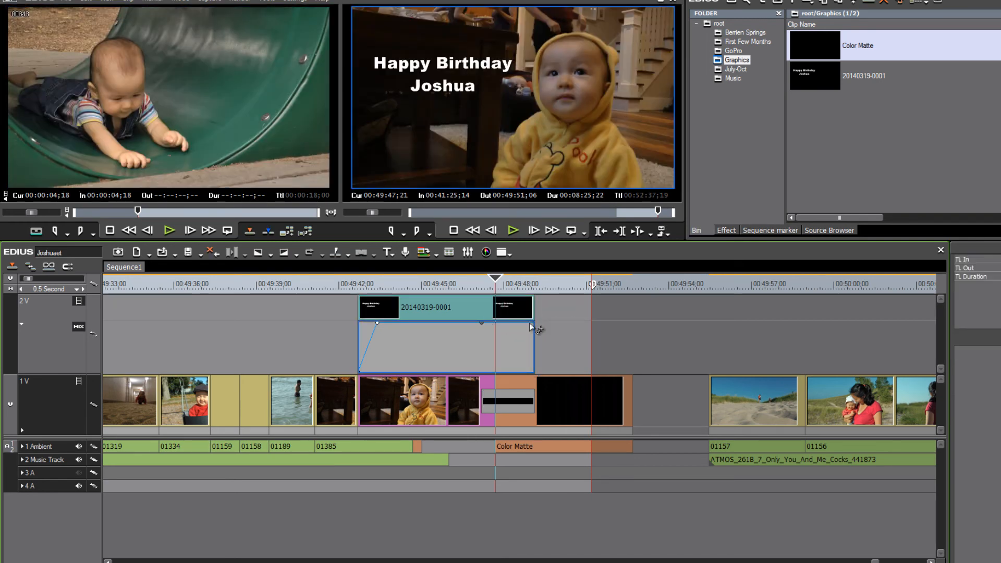
pyautogui.moveTo(533, 324); pyautogui.dragTo(533, 372)
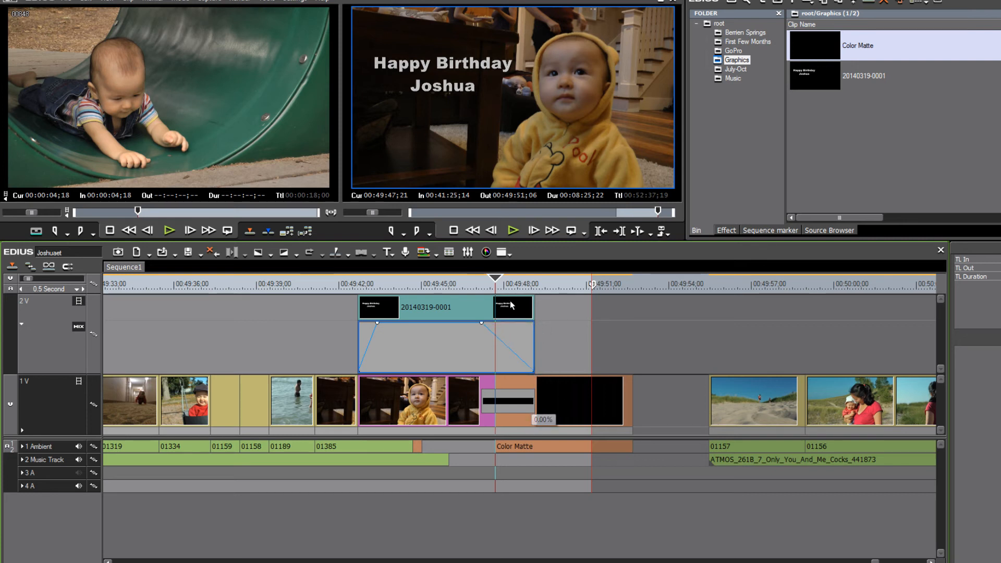
# Play back the title's fade-out and the dissolve to black from just before the transition
pyautogui.moveTo(496, 286)
pyautogui.mouseDown()
pyautogui.moveTo(435, 288)
pyautogui.moveTo(486, 284)
pyautogui.mouseUp()
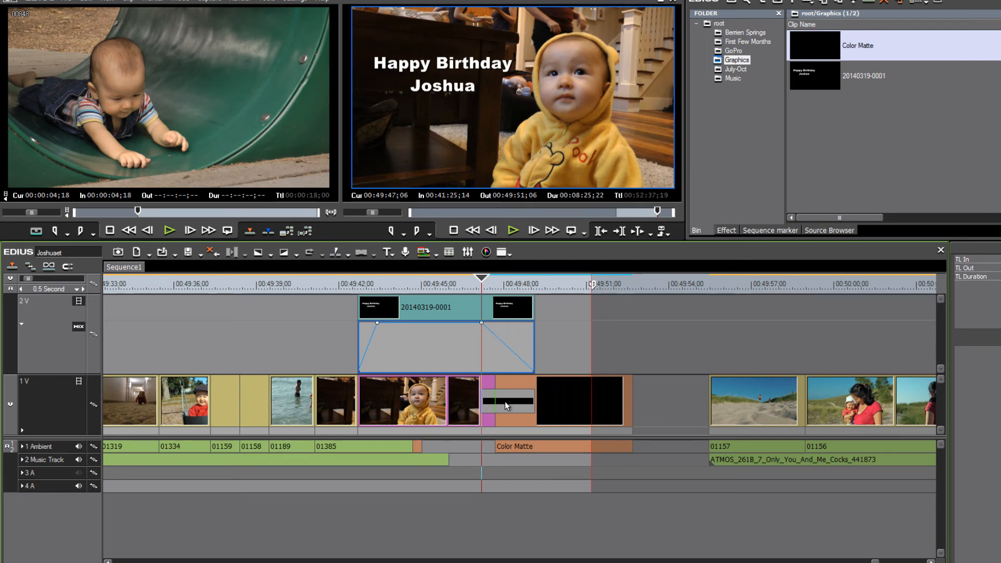
pyautogui.press('space')
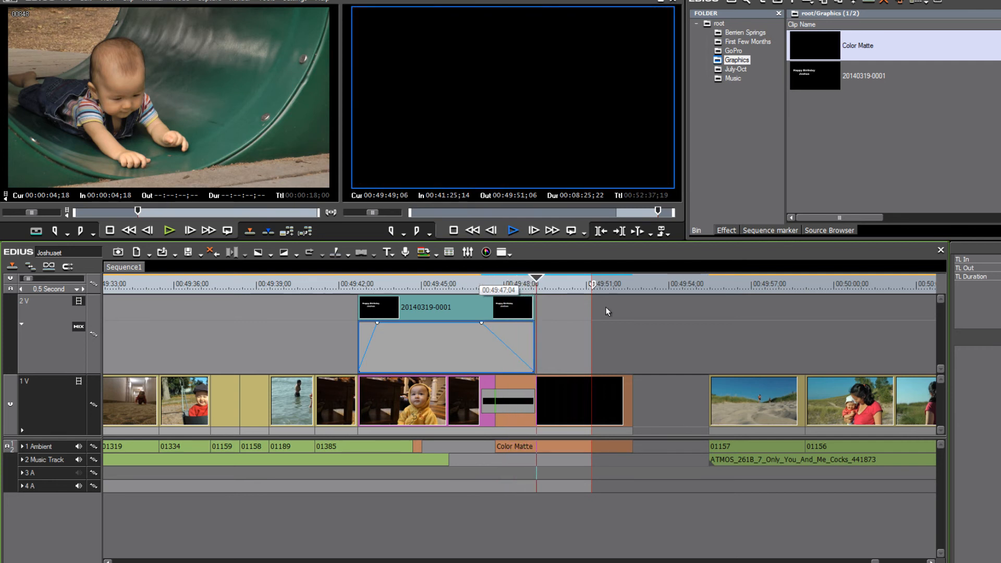
pyautogui.press('space')
pyautogui.moveTo(567, 281)
pyautogui.mouseDown()
pyautogui.moveTo(583, 286)
pyautogui.moveTo(563, 294)
pyautogui.moveTo(587, 296)
pyautogui.moveTo(590, 283)
pyautogui.moveTo(603, 289)
pyautogui.mouseUp()
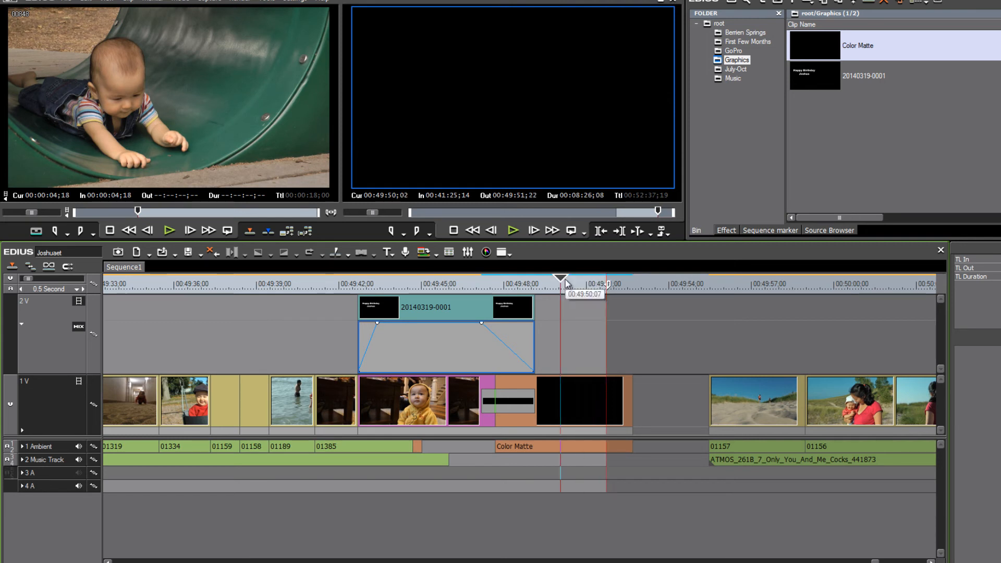
# Move to the start of the In-to-Out range and open the Print to File export dialog
pyautogui.scroll(-4, 606, 296)
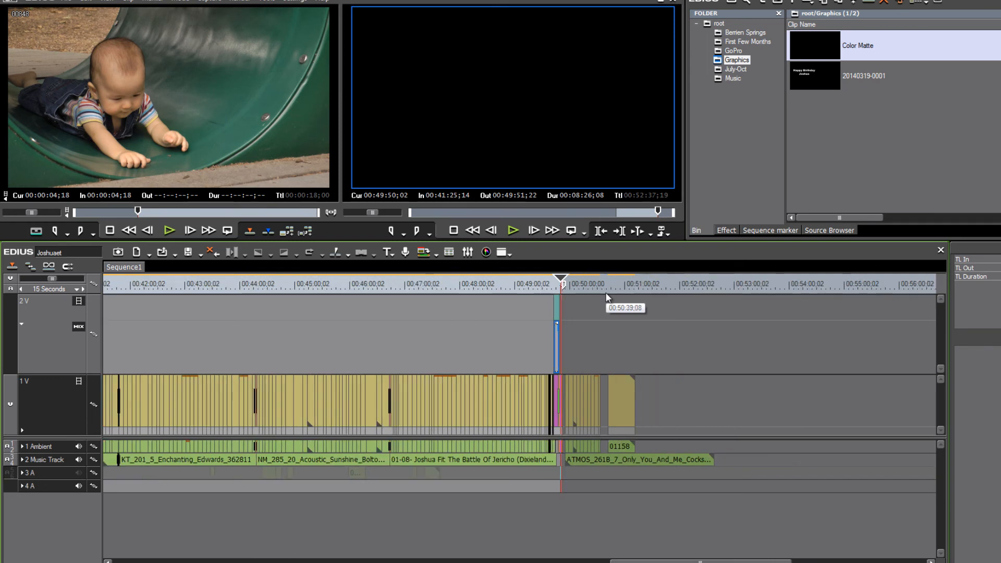
pyautogui.scroll(-1, 606, 297)
pyautogui.moveTo(664, 562); pyautogui.dragTo(646, 562)
pyautogui.moveTo(505, 284); pyautogui.dragTo(421, 299)
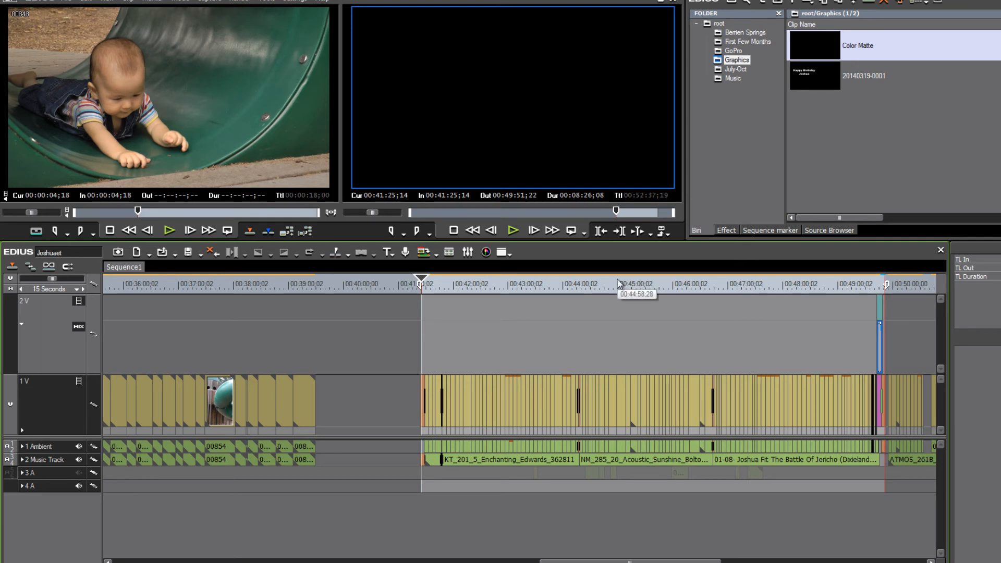
pyautogui.press('F11')
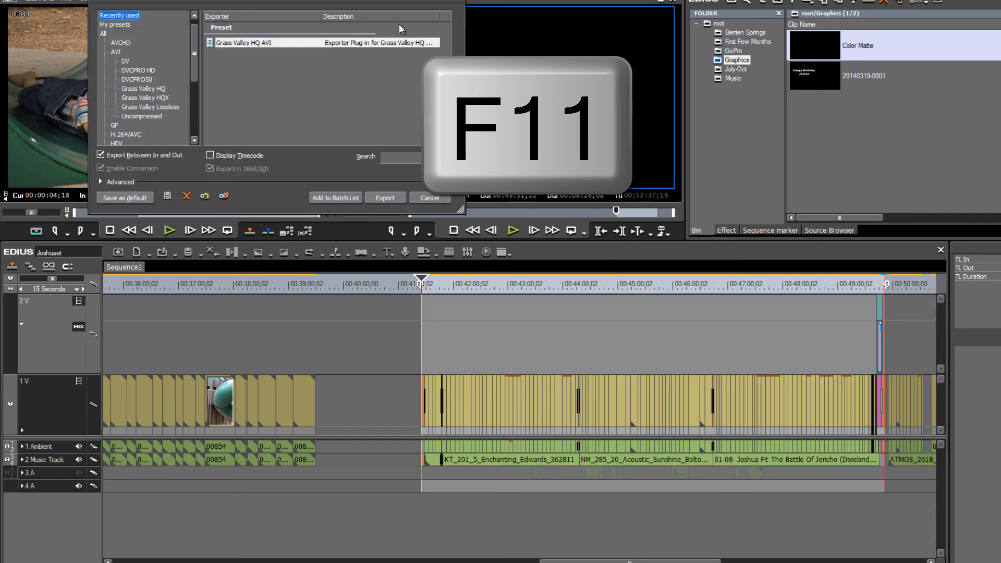
# Enlarge the export dialog and choose the Windows Media exporter category
pyautogui.moveTo(406, 2); pyautogui.dragTo(673, 58)
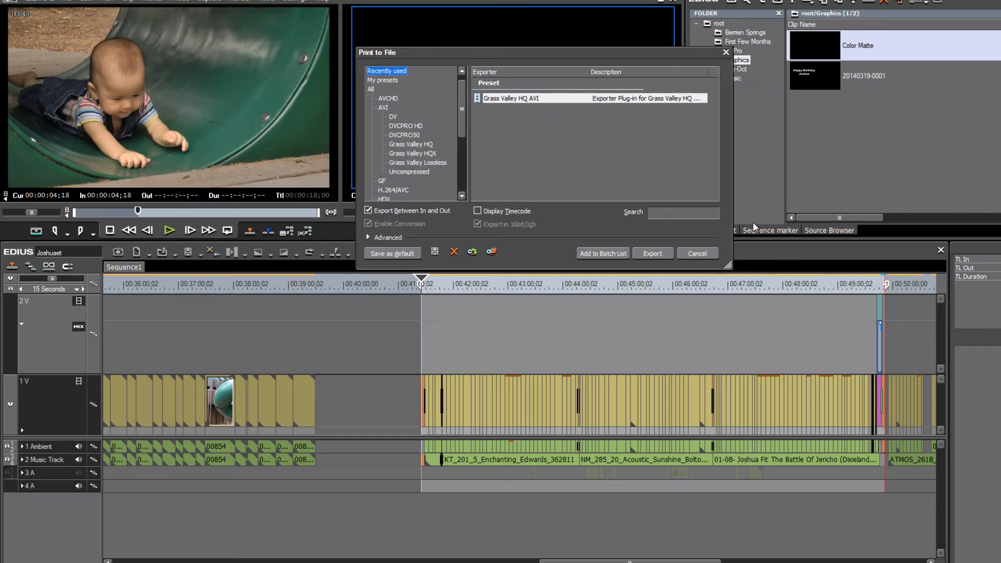
pyautogui.moveTo(729, 265); pyautogui.dragTo(829, 347)
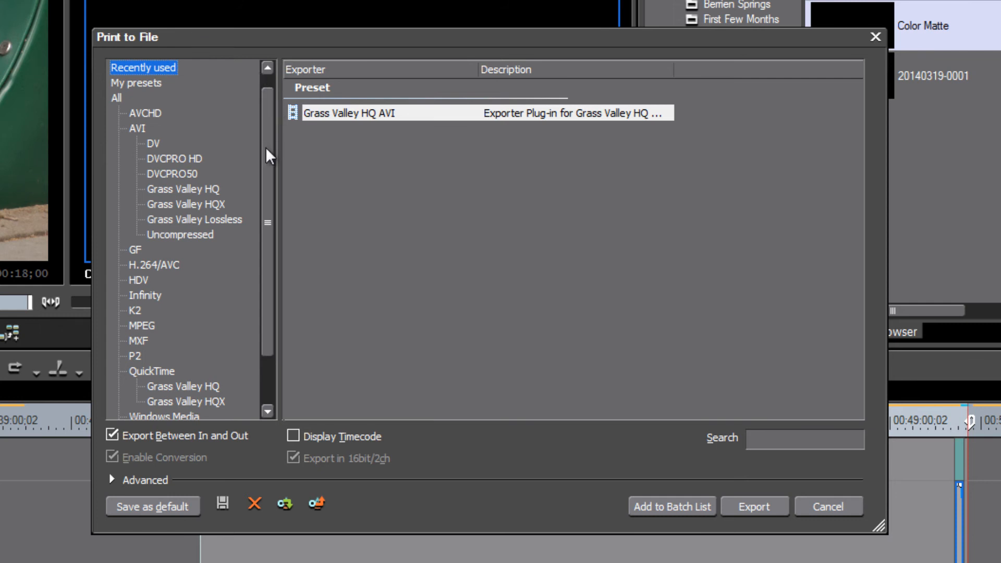
pyautogui.scroll(-2, 268, 149)
pyautogui.moveTo(276, 277); pyautogui.dragTo(279, 121)
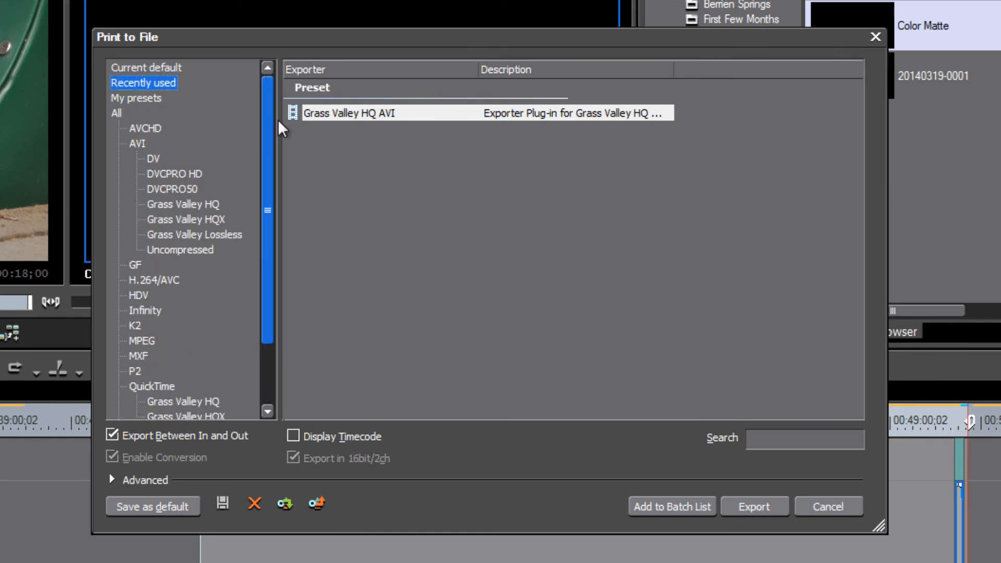
pyautogui.moveTo(264, 201); pyautogui.dragTo(270, 352)
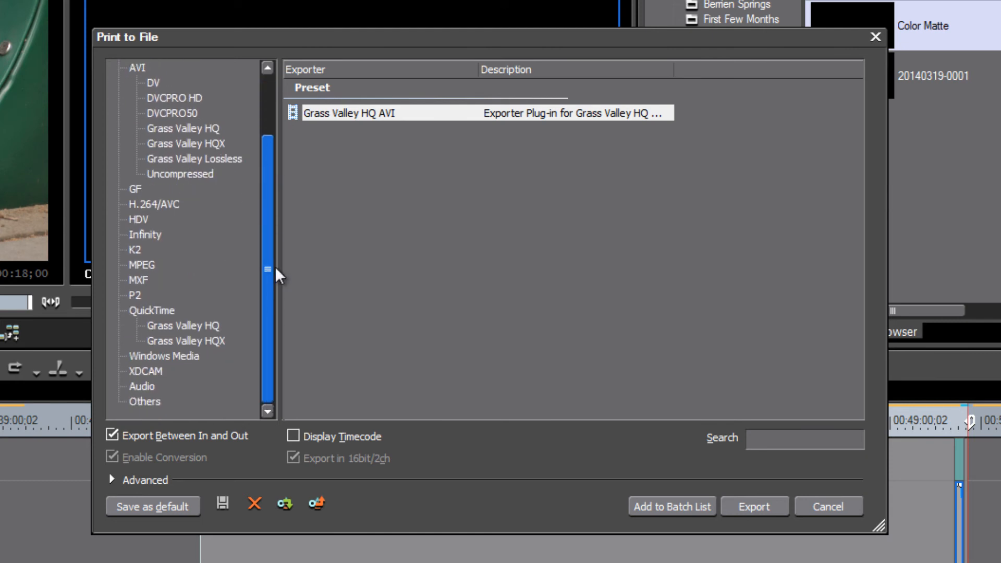
pyautogui.moveTo(274, 267); pyautogui.dragTo(254, 406)
pyautogui.moveTo(263, 263); pyautogui.dragTo(258, 401)
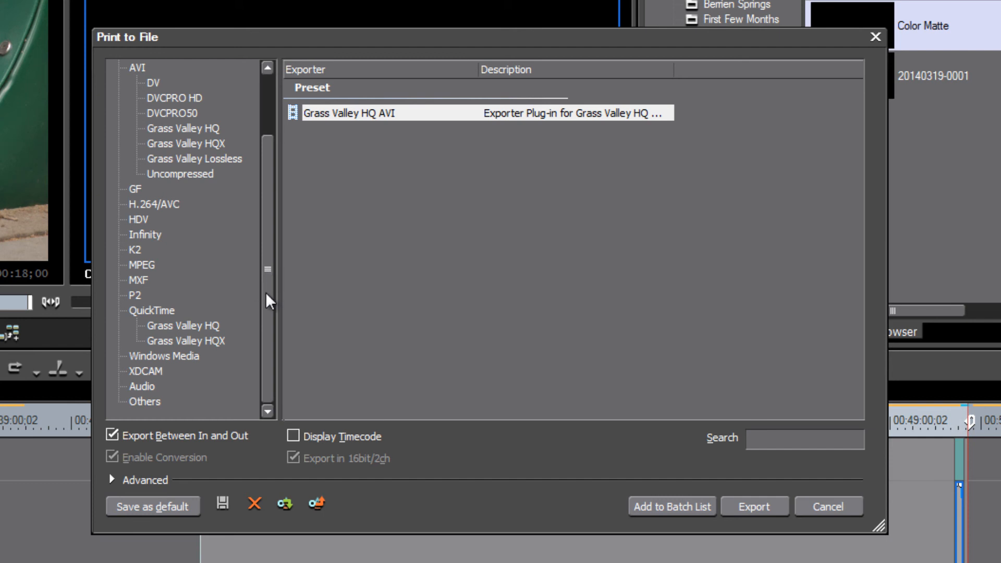
pyautogui.click(187, 357)
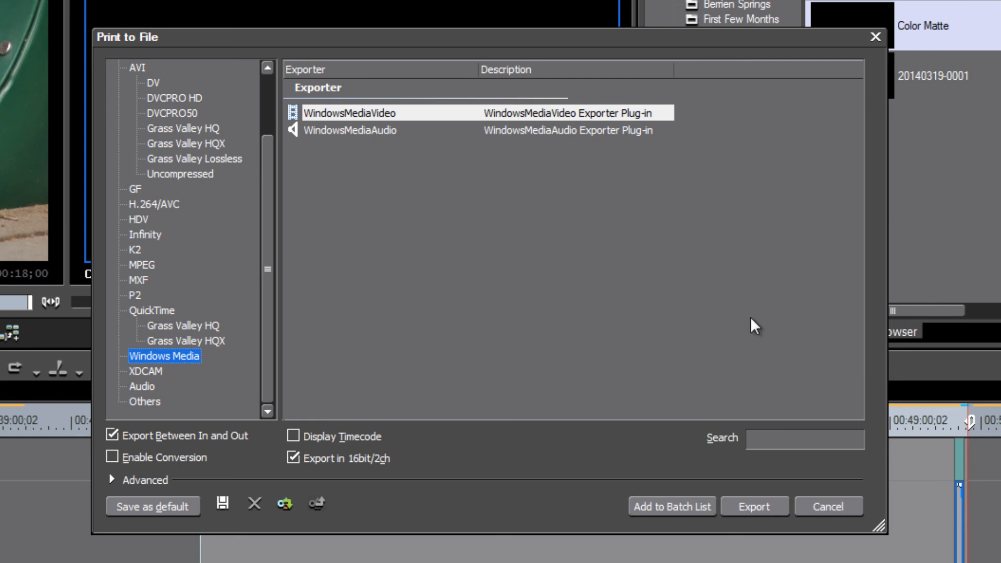
# Toggle Export Between In and Out off and back on while checking the timeline's In-to-Out range
pyautogui.click(112, 434)
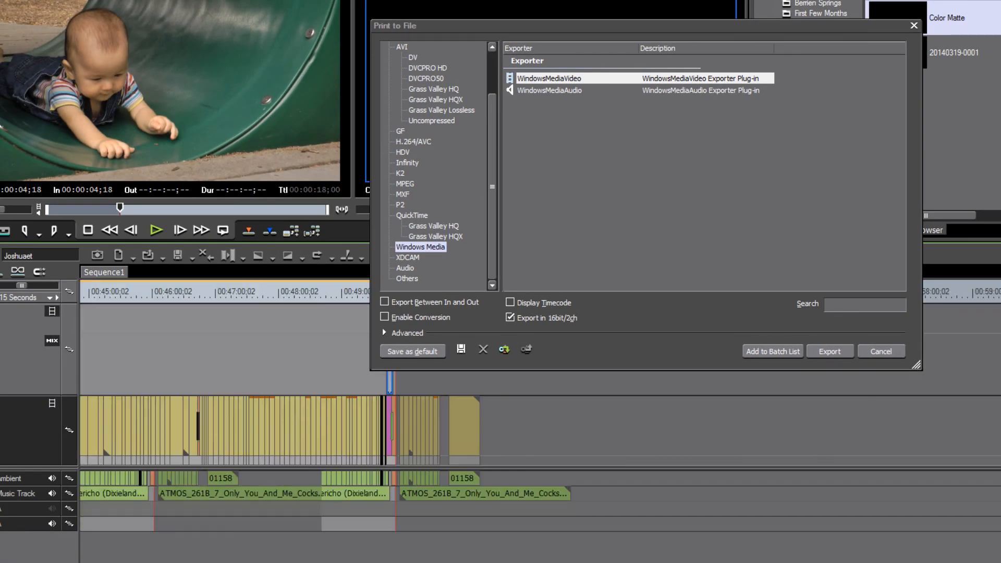
pyautogui.scroll(5, 176, 348)
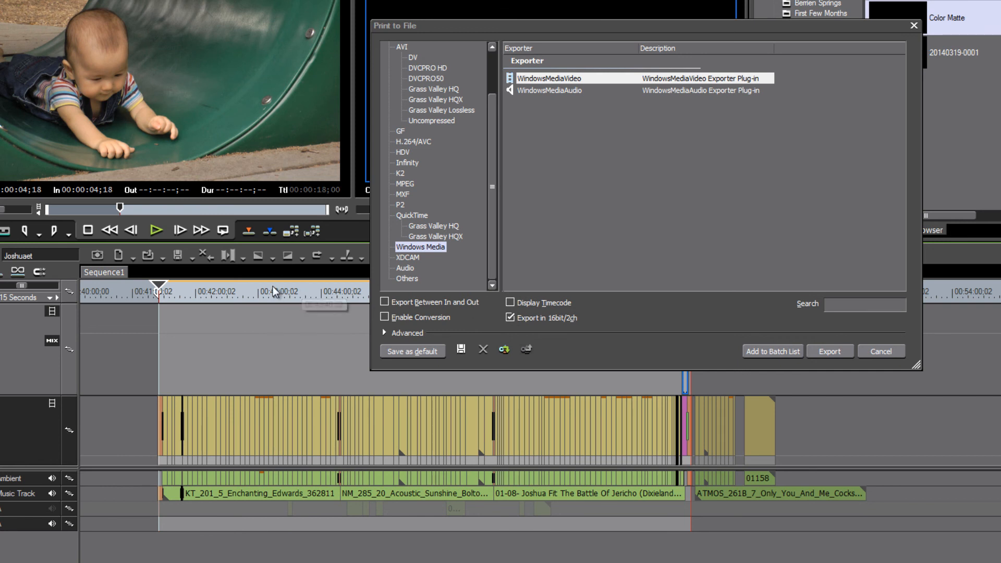
pyautogui.click(203, 291)
pyautogui.moveTo(191, 290); pyautogui.dragTo(217, 295)
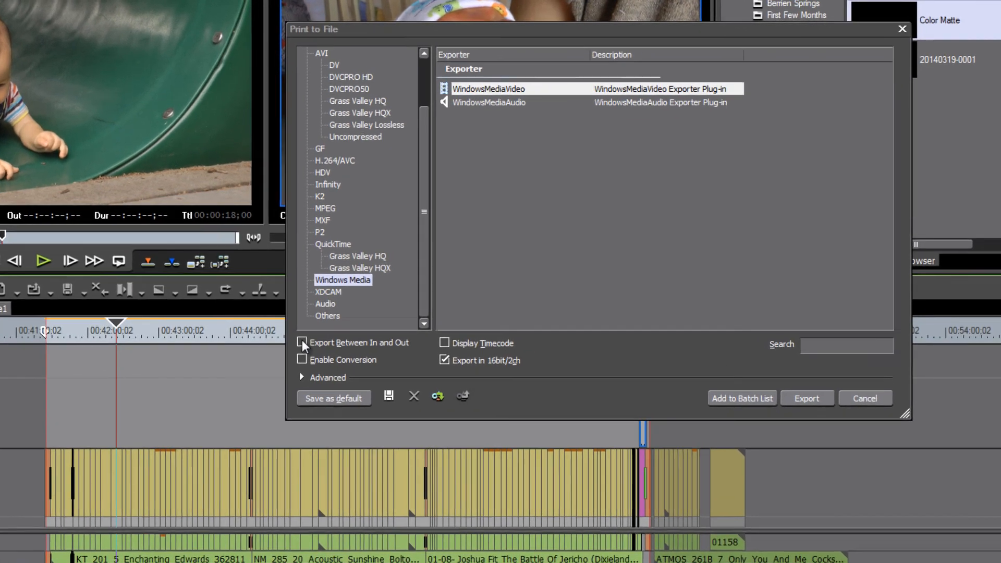
pyautogui.click(385, 302)
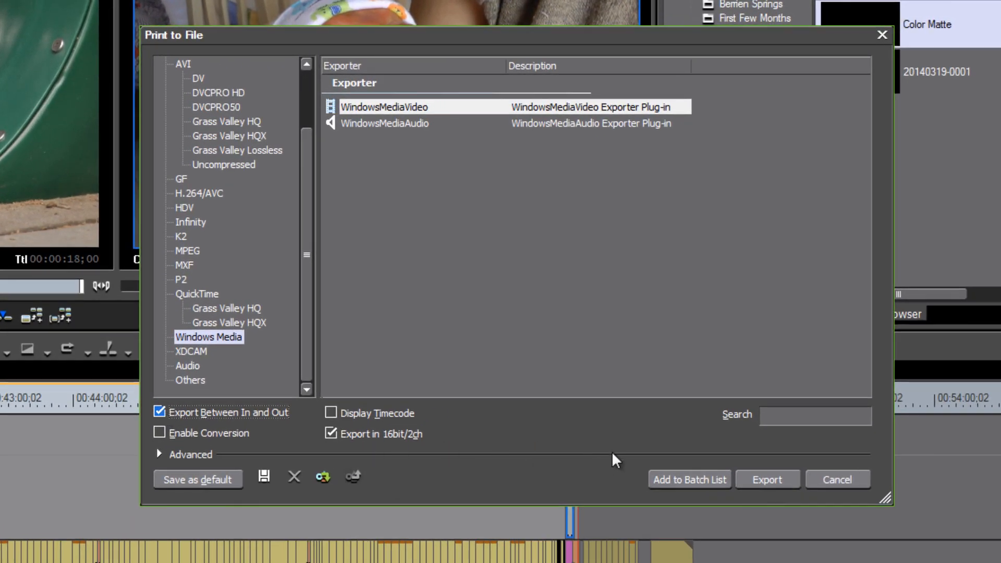
# Export with WindowsMediaVideo at quality 92 and 8000 kbps bitrate, saving the file as Joshua
pyautogui.click(777, 488)
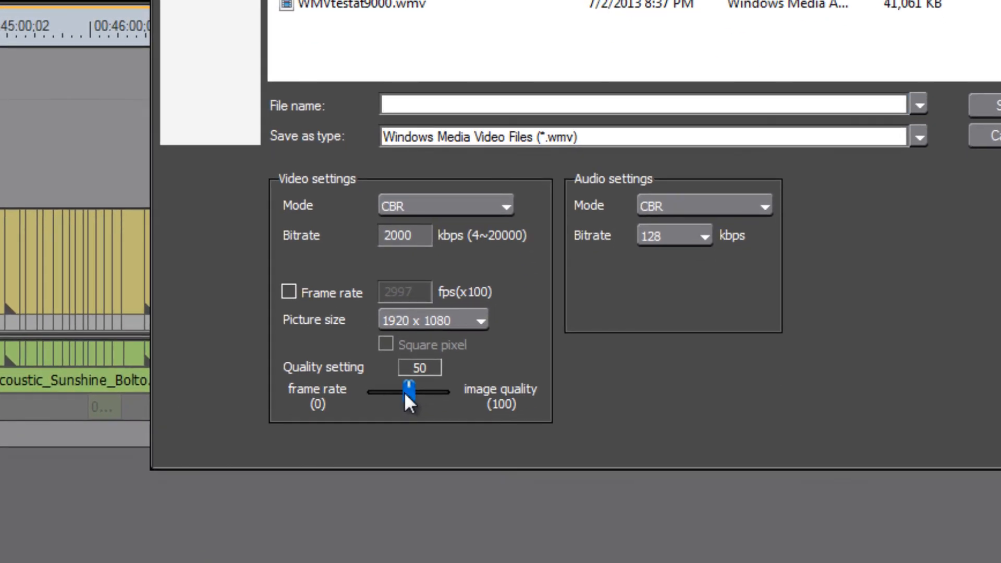
pyautogui.moveTo(406, 394); pyautogui.dragTo(433, 406)
pyautogui.click(420, 234)
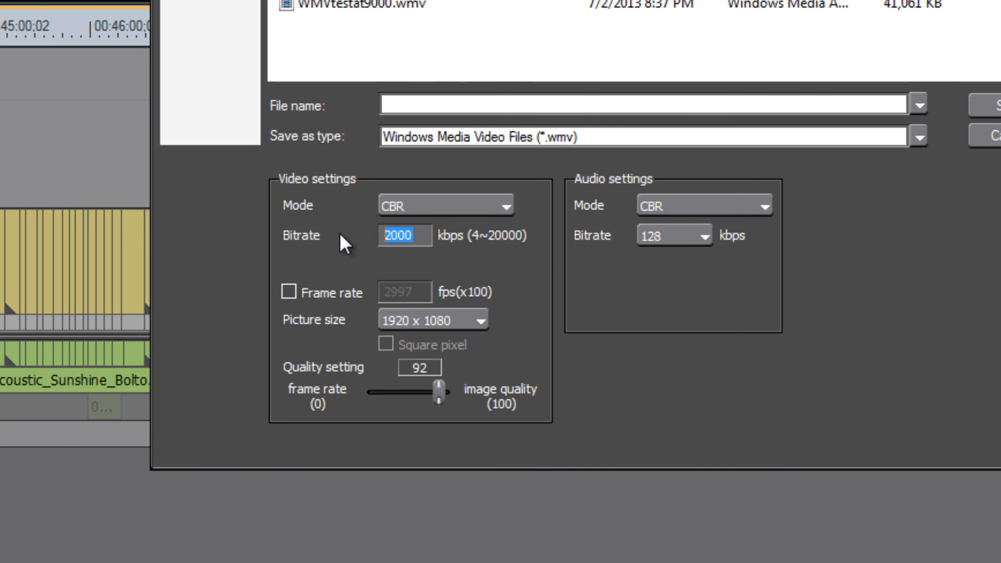
pyautogui.write('8000')
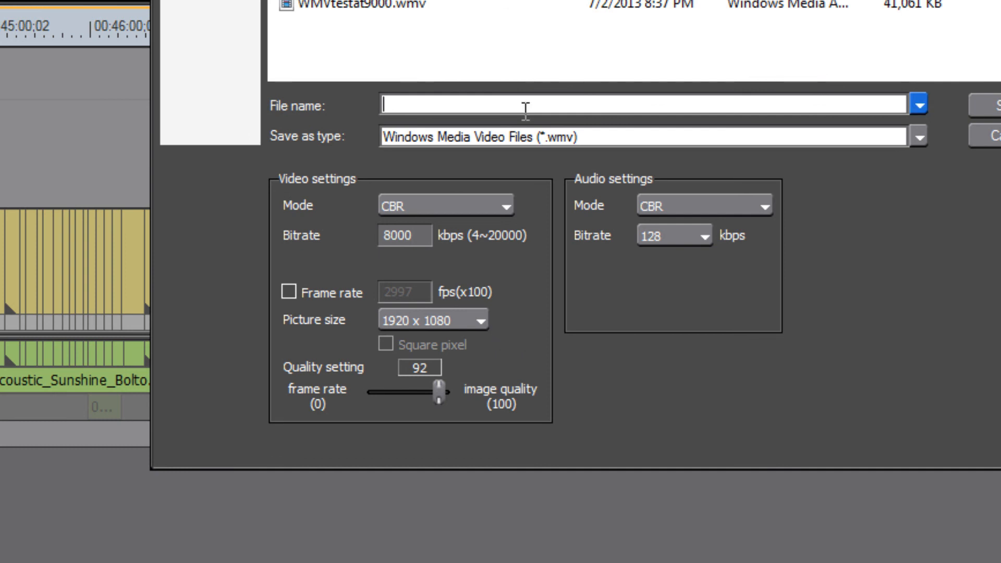
pyautogui.write('Joshua')
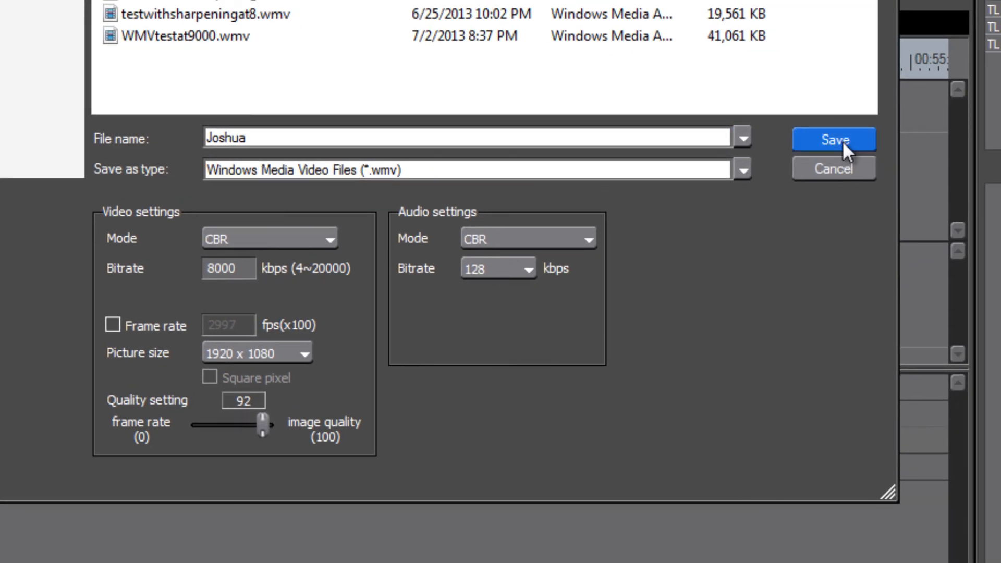
pyautogui.click(842, 141)
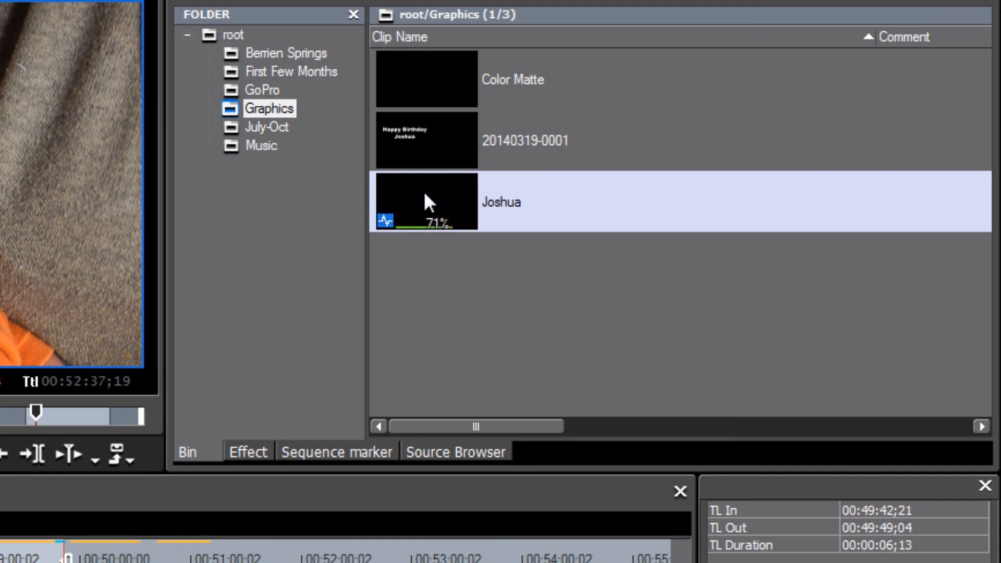
# Place the exported Joshua clip from the bin onto the timeline after the sequence
pyautogui.scroll(-6, 333, 552)
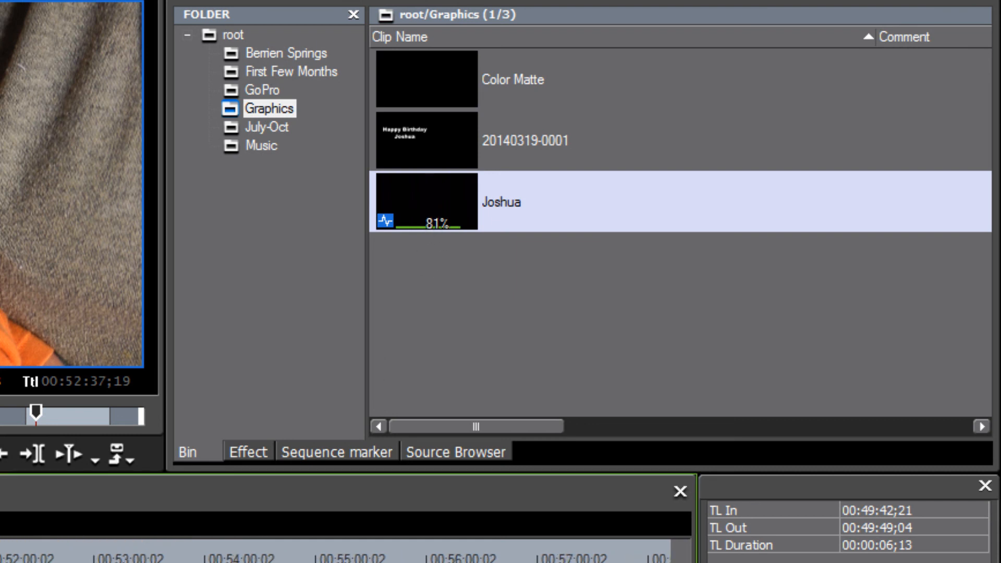
pyautogui.moveTo(432, 203); pyautogui.dragTo(133, 562)
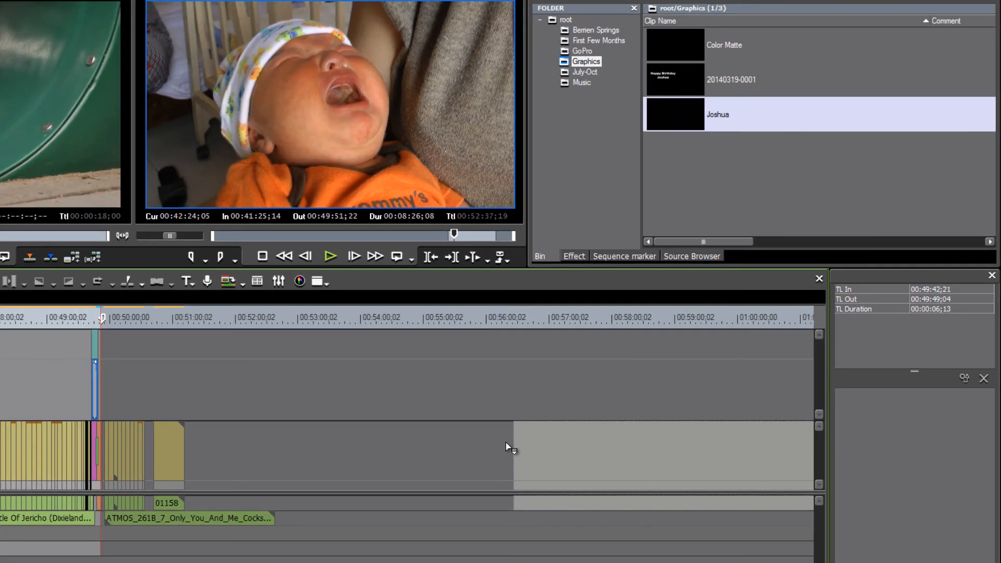
pyautogui.moveTo(506, 442); pyautogui.dragTo(386, 449)
pyautogui.moveTo(414, 329); pyautogui.dragTo(626, 357)
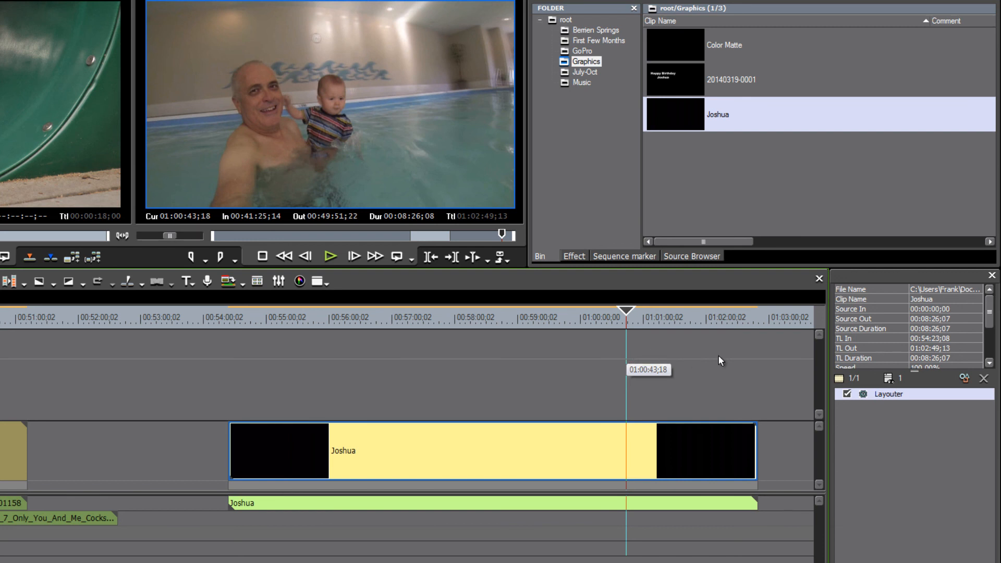
pyautogui.hotkey('shift', 'f')
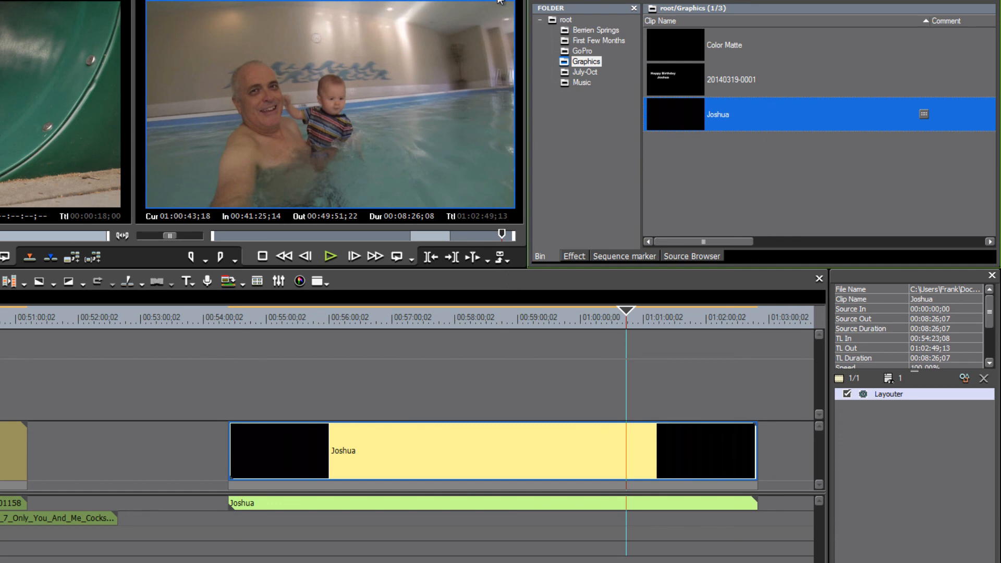